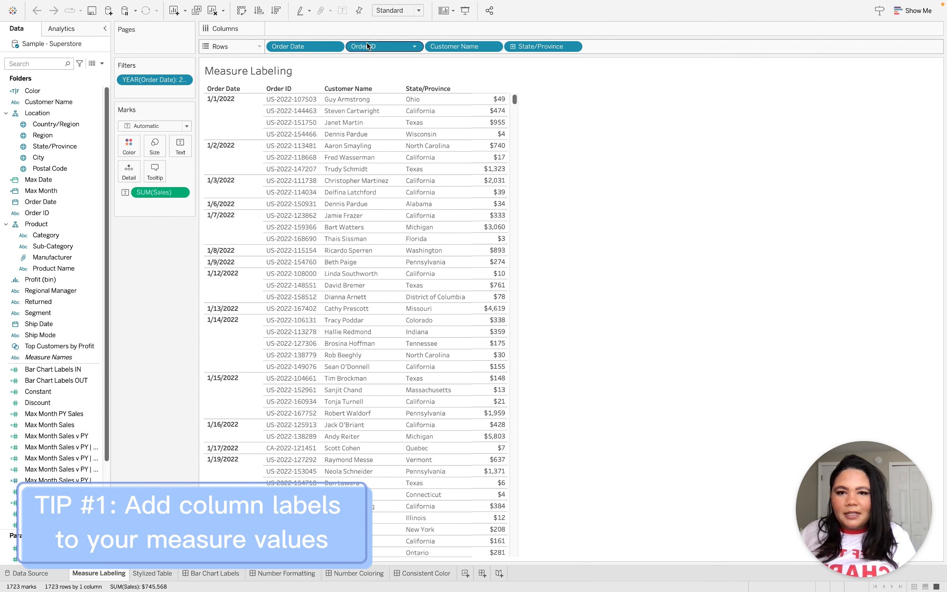
Add an inline "Sales" text calculation to Columns as the measure's header and hide the field labels for columns.
{"action": "double_click", "coordinate": [368, 29]}
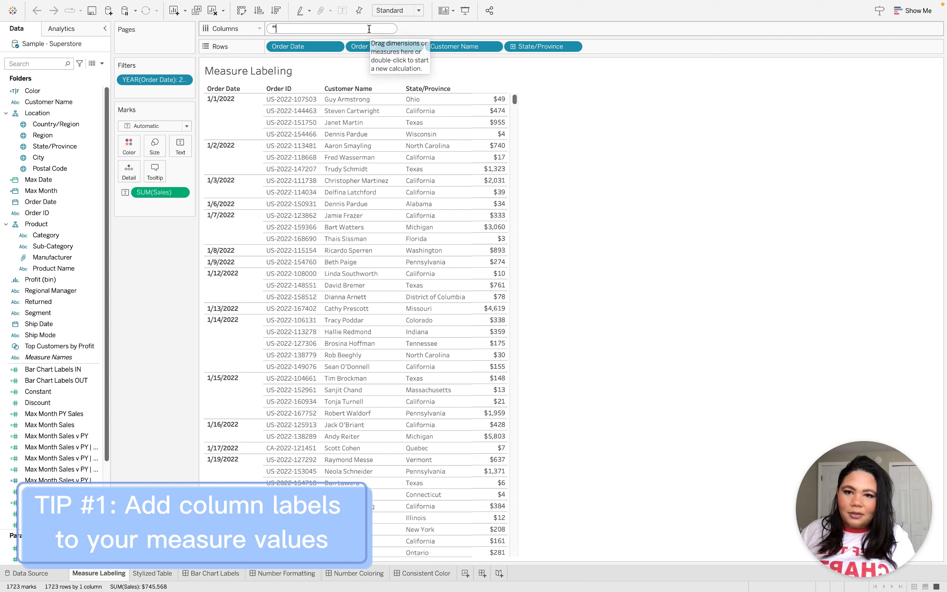
{"action": "type", "text": "\""}
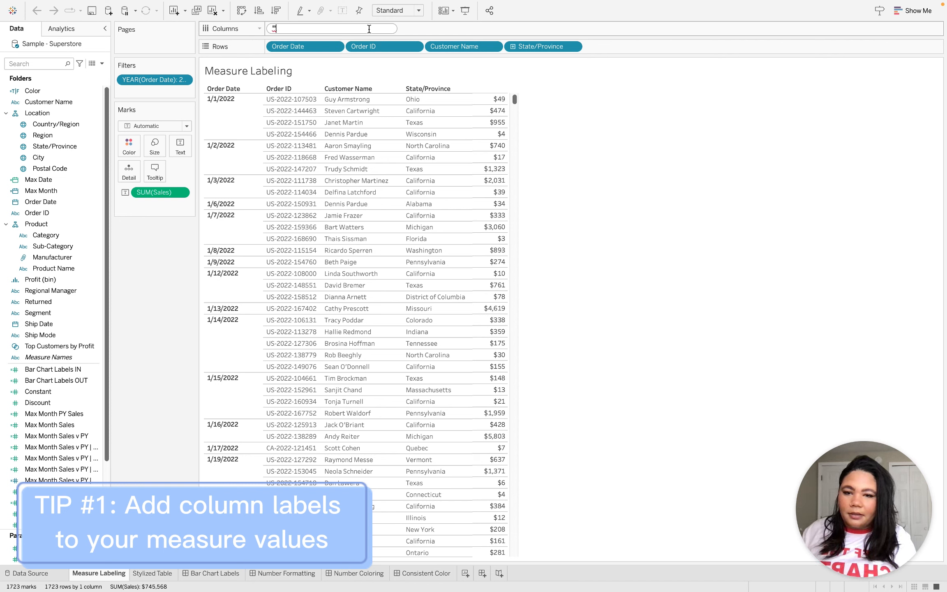
{"action": "type", "text": "Sal"}
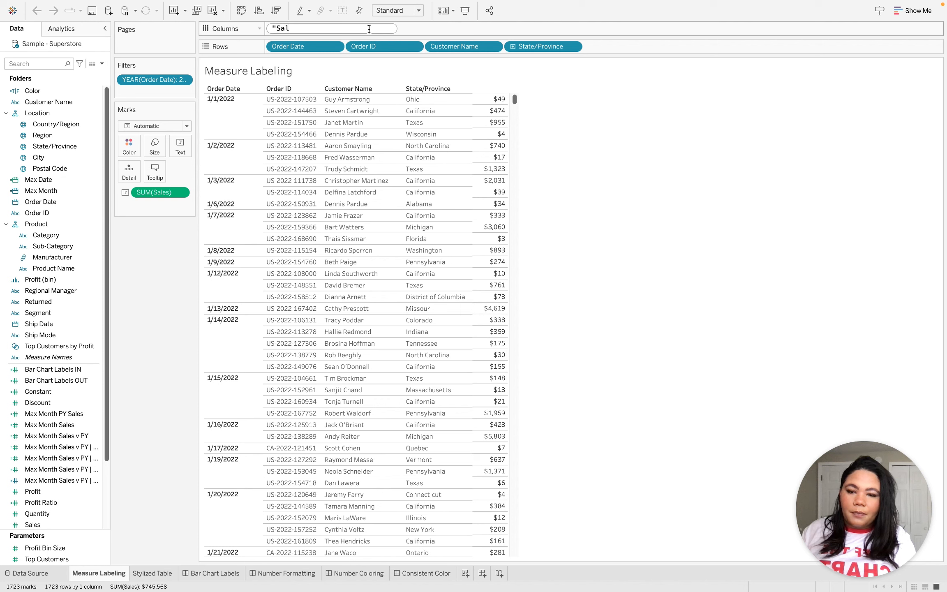
{"action": "type", "text": "es\""}
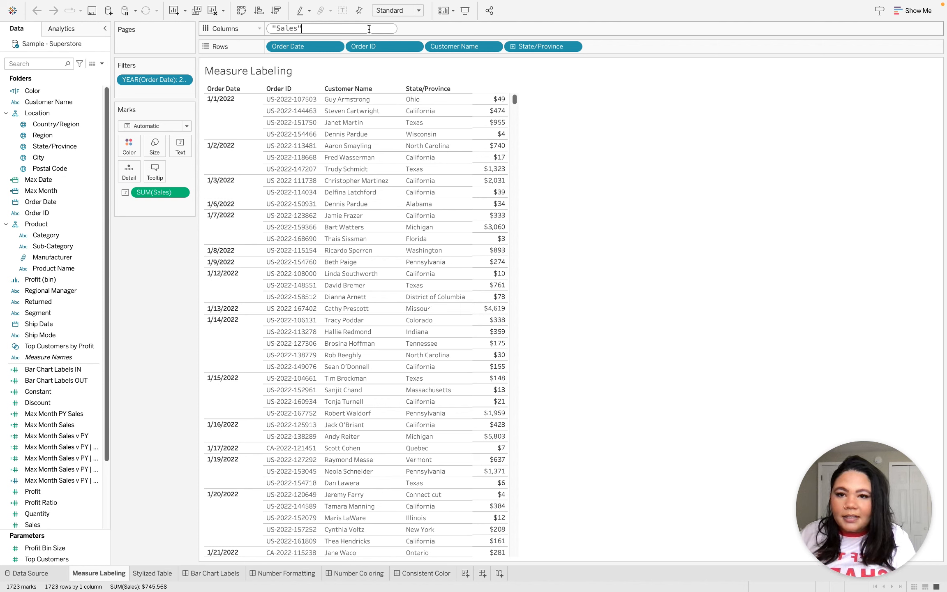
{"action": "key", "text": "Return"}
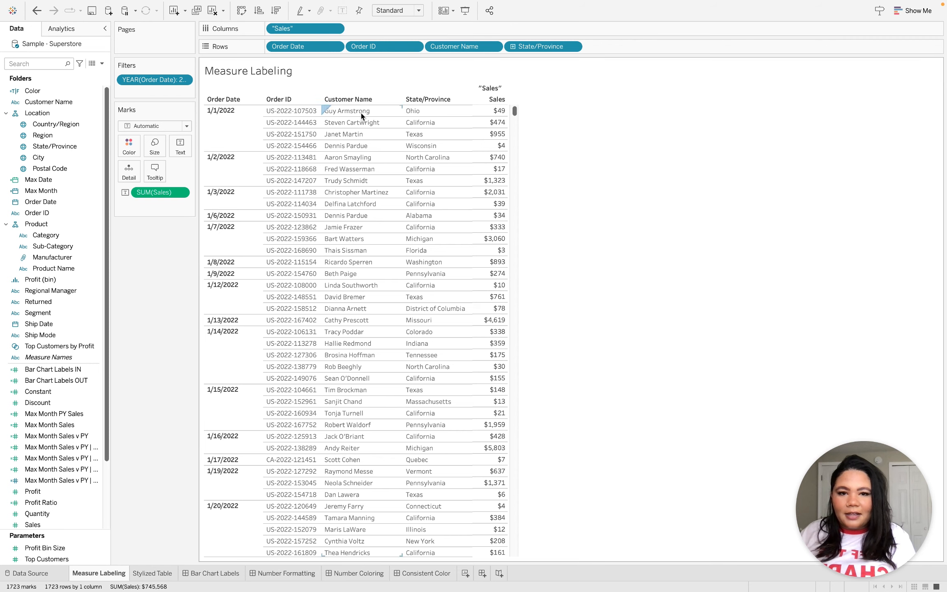
{"action": "left_click", "coordinate": [499, 89]}
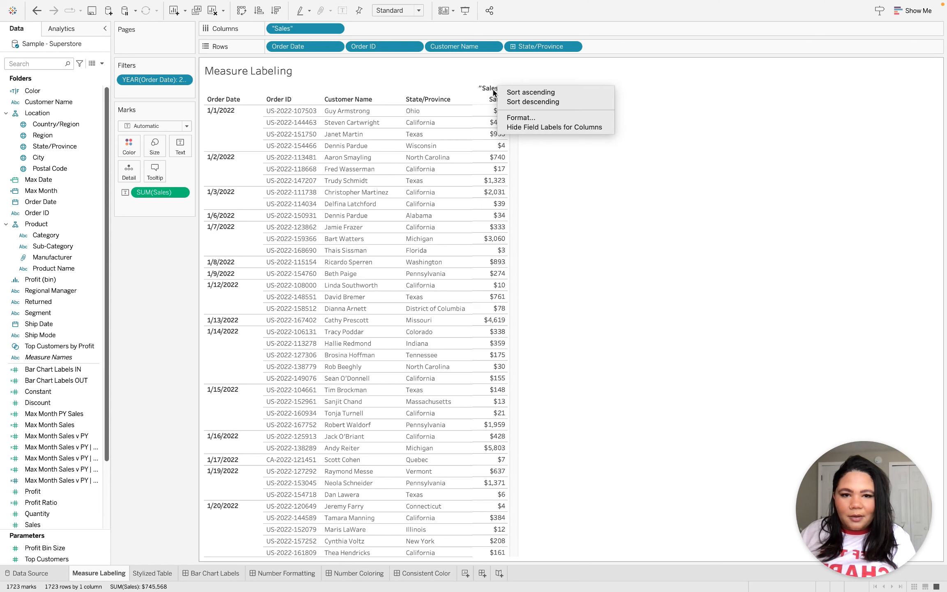
{"action": "left_click", "coordinate": [528, 128]}
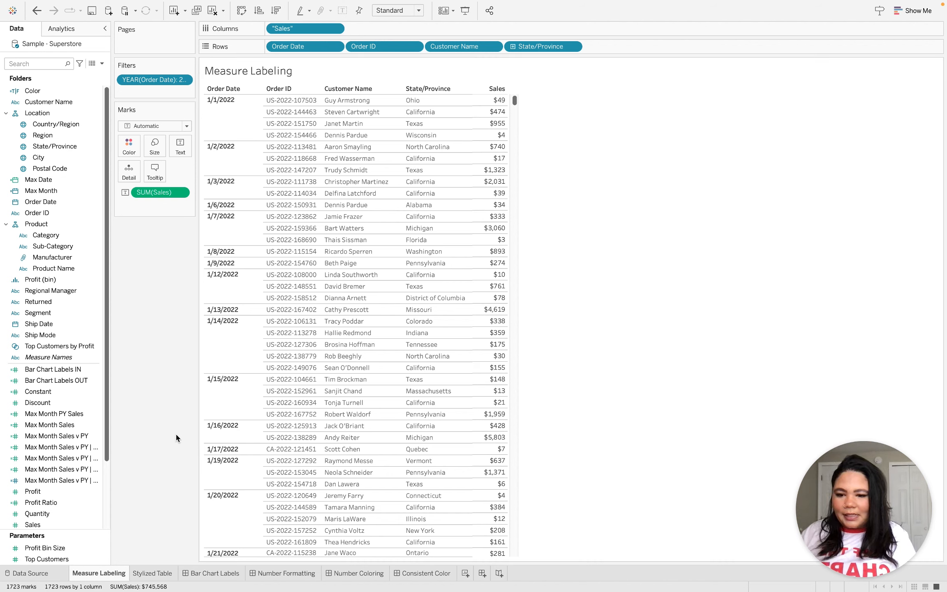
Switch to the Stylized Table worksheet.
{"action": "left_click", "coordinate": [153, 573]}
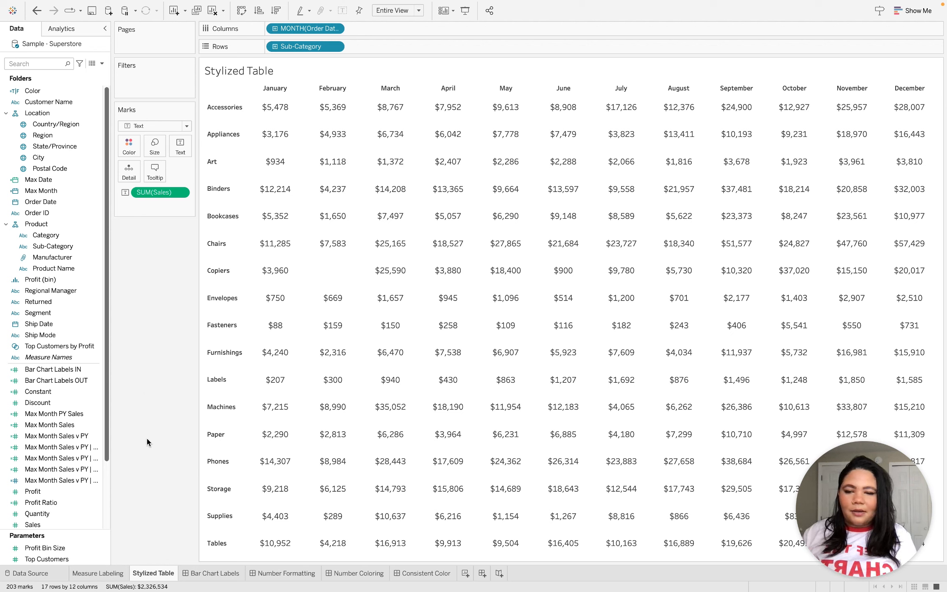
Format the table's borders by giving the row divider a thin solid line for its pane.
{"action": "mouse_move", "coordinate": [214, 3]}
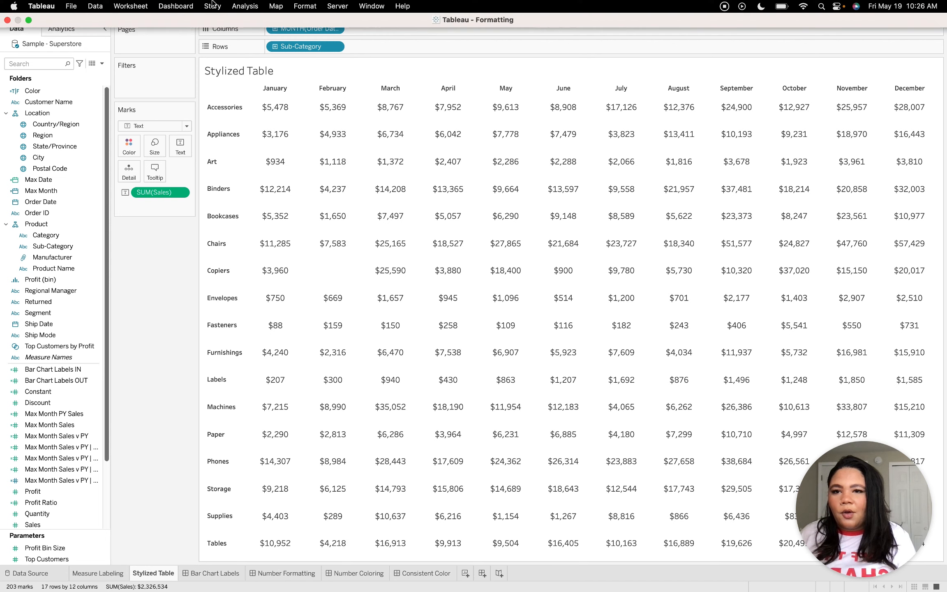
{"action": "left_click", "coordinate": [304, 8]}
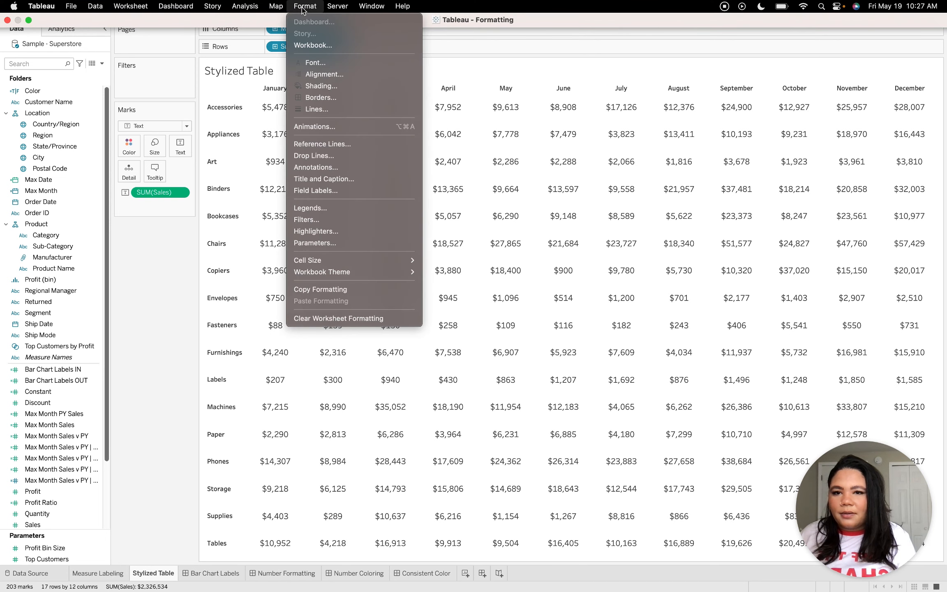
{"action": "left_click", "coordinate": [321, 99]}
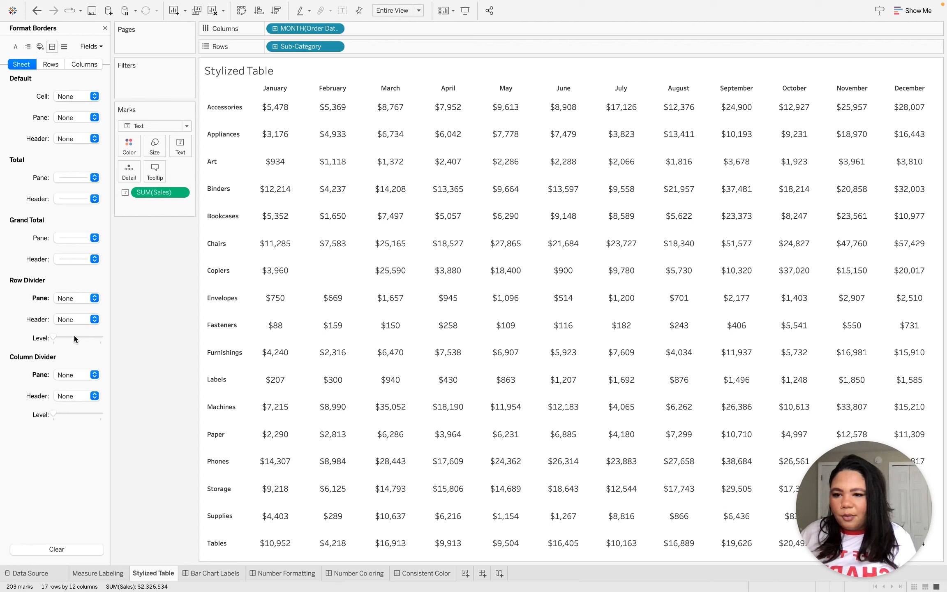
{"action": "left_click", "coordinate": [65, 299]}
{"action": "left_click", "coordinate": [93, 328]}
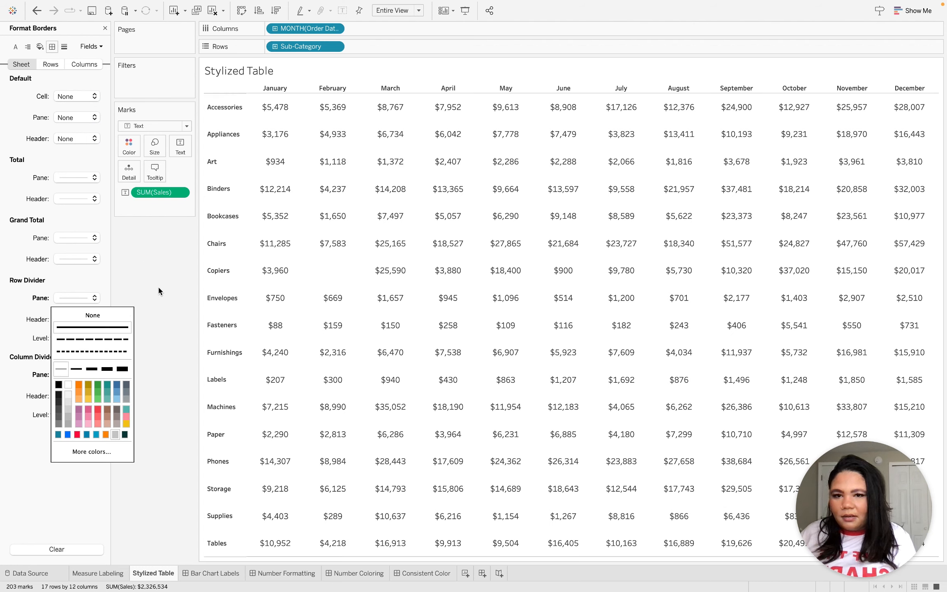
{"action": "left_click", "coordinate": [159, 291]}
Give the column divider pane a solid line and raise both the row and column divider levels to the maximum.
{"action": "left_click", "coordinate": [78, 375]}
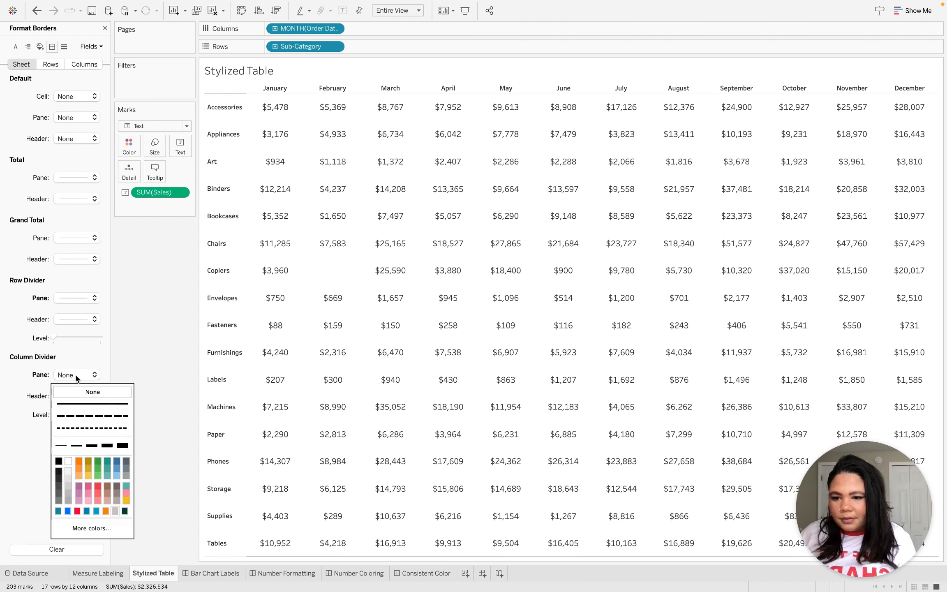
{"action": "left_click", "coordinate": [101, 404]}
{"action": "left_click", "coordinate": [116, 365]}
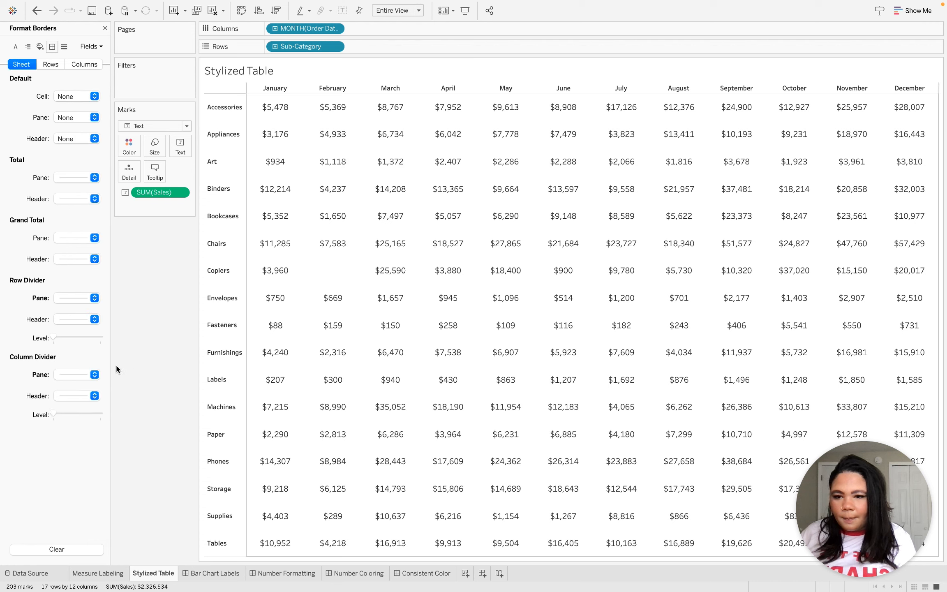
{"action": "left_click", "coordinate": [96, 337]}
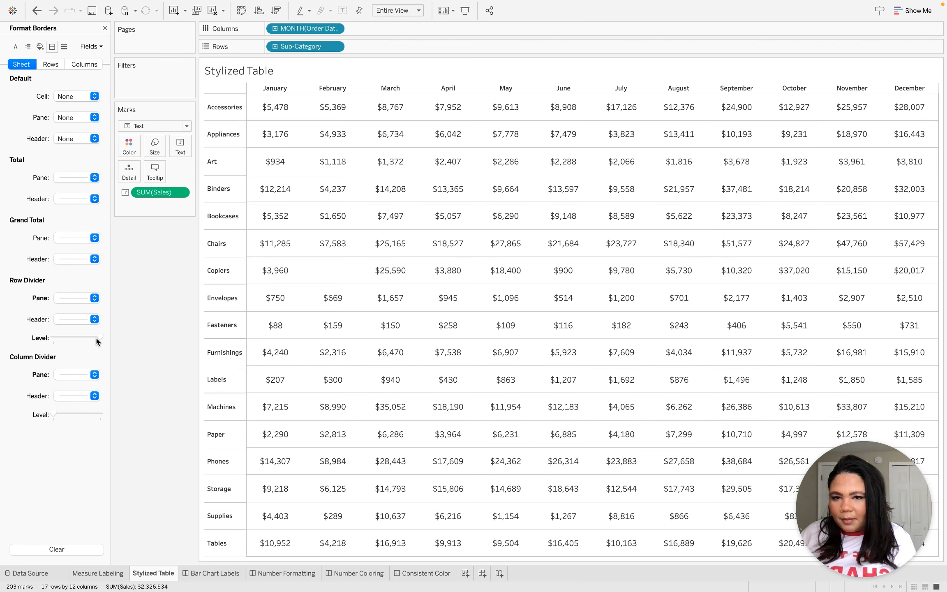
{"action": "left_click", "coordinate": [99, 413]}
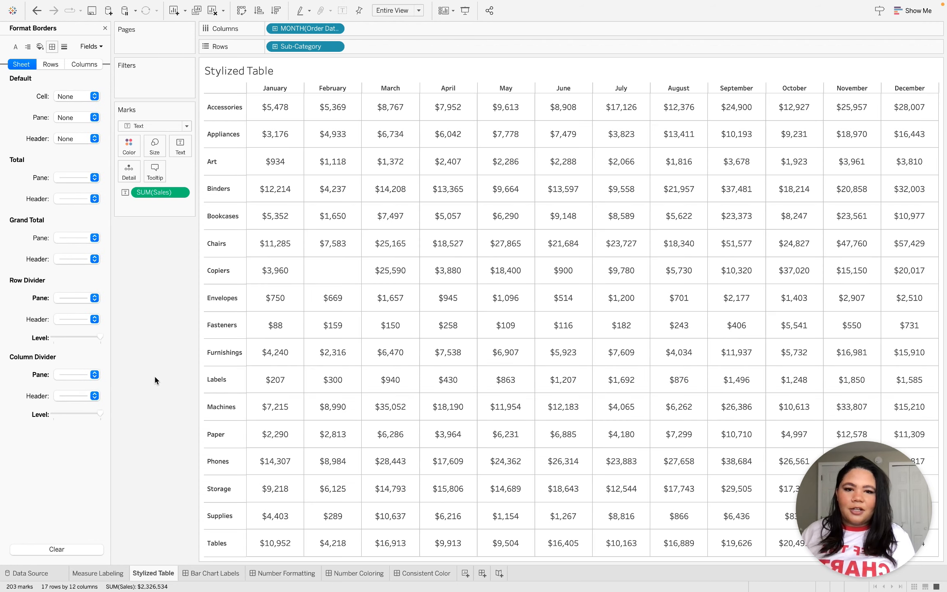
Set the pane borders of the row divider and the column divider to None.
{"action": "left_click", "coordinate": [71, 299]}
{"action": "left_click", "coordinate": [113, 314]}
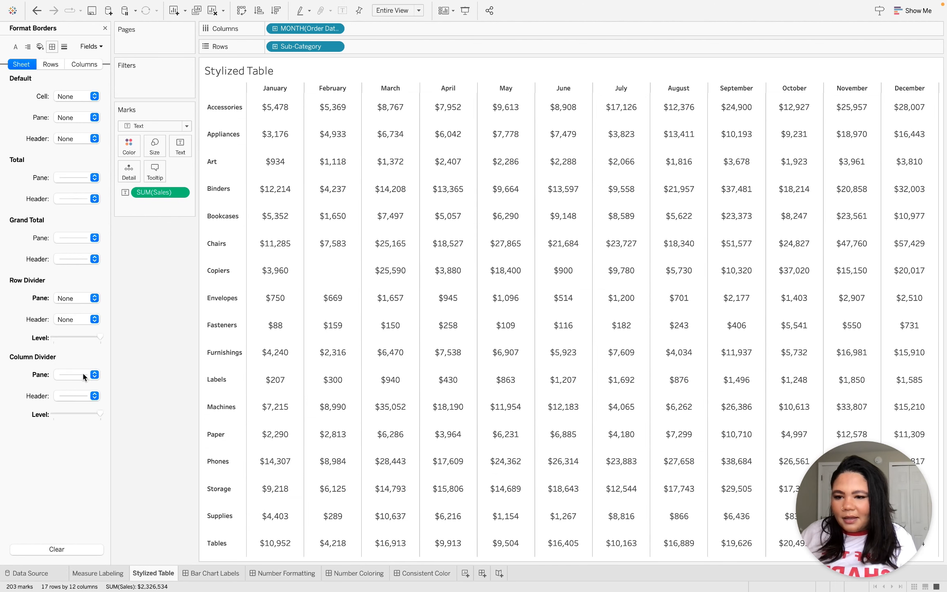
{"action": "left_click", "coordinate": [82, 375]}
{"action": "left_click", "coordinate": [91, 390]}
{"action": "left_click", "coordinate": [143, 327]}
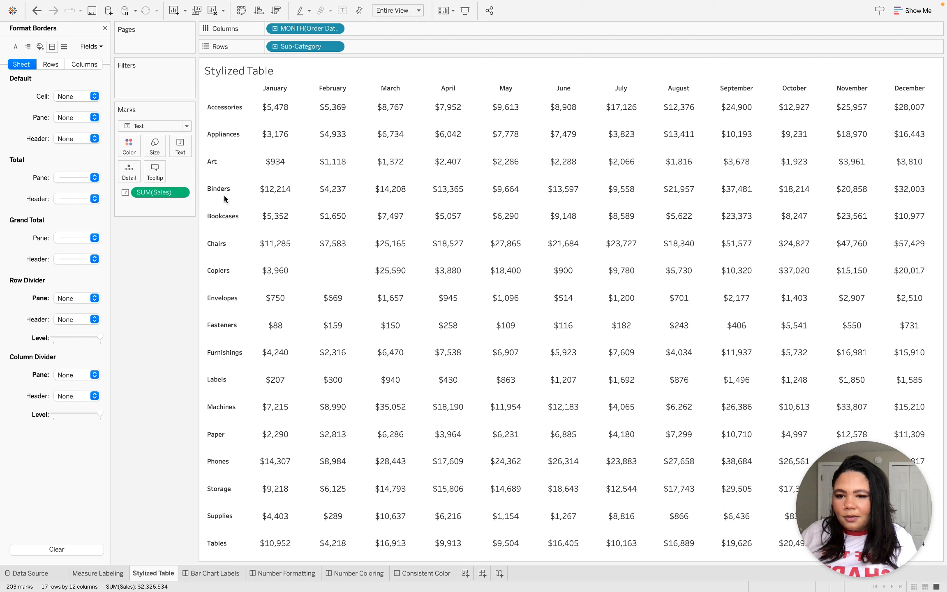
Add an inline MIN(1.0) calculation to Columns after the order month and change the mark type to Bar.
{"action": "double_click", "coordinate": [361, 29]}
{"action": "type", "text": "MIN(1.0"}
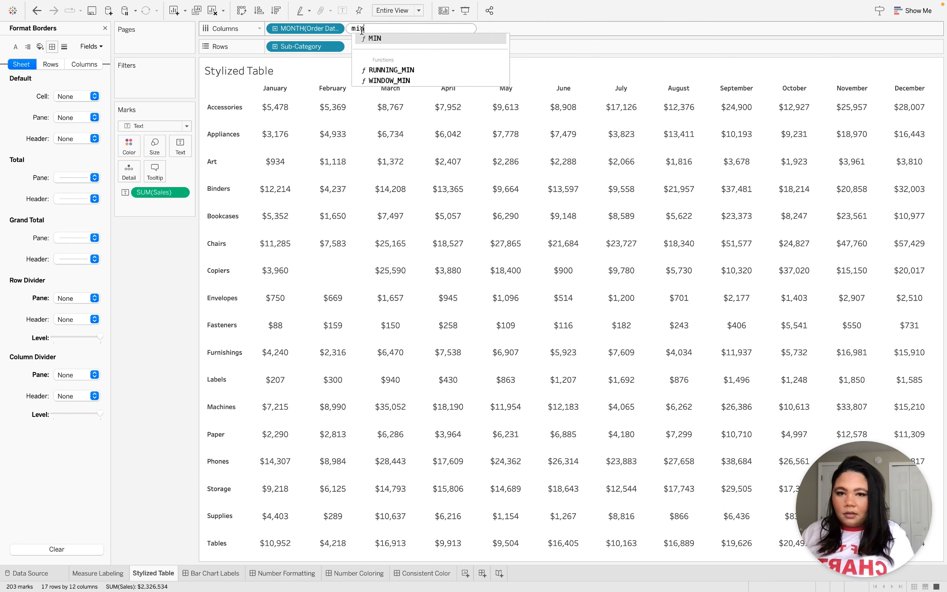
{"action": "key", "text": "Return"}
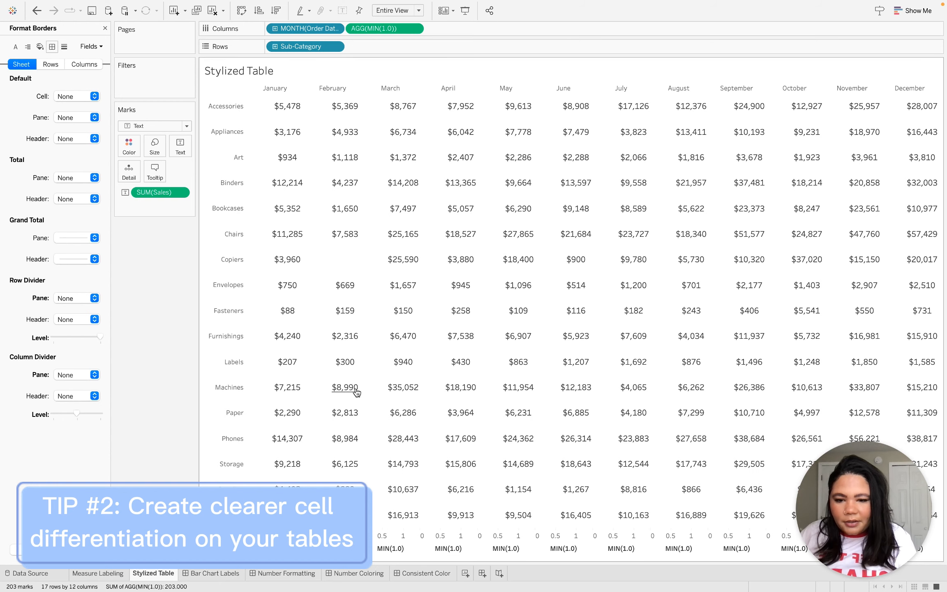
{"action": "left_click", "coordinate": [131, 125]}
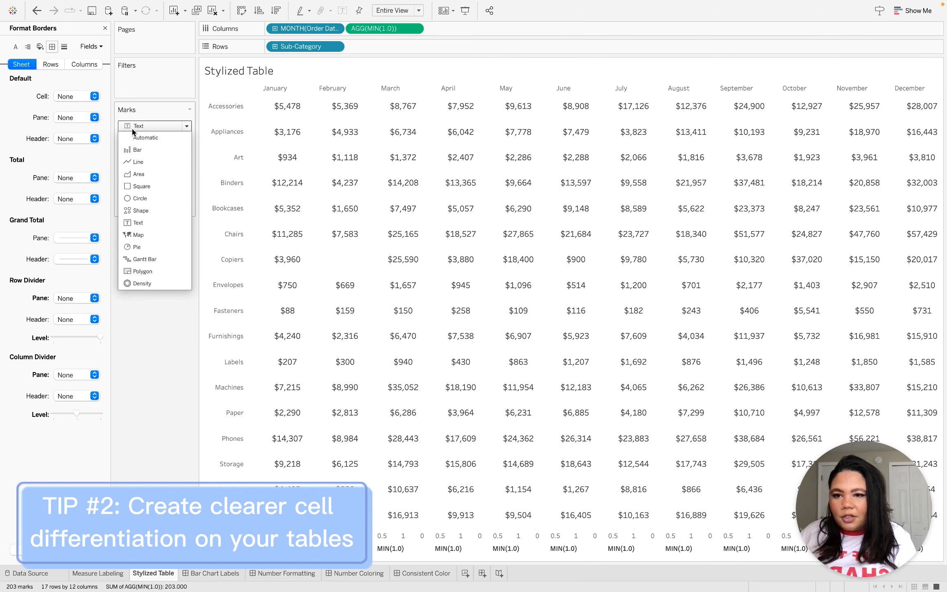
{"action": "left_click", "coordinate": [156, 148]}
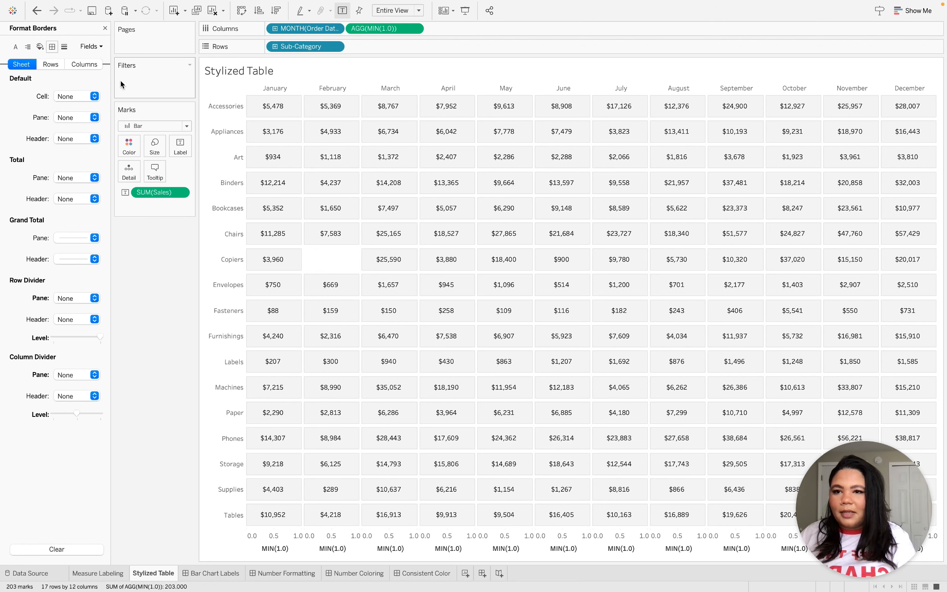
{"action": "left_click", "coordinate": [105, 28]}
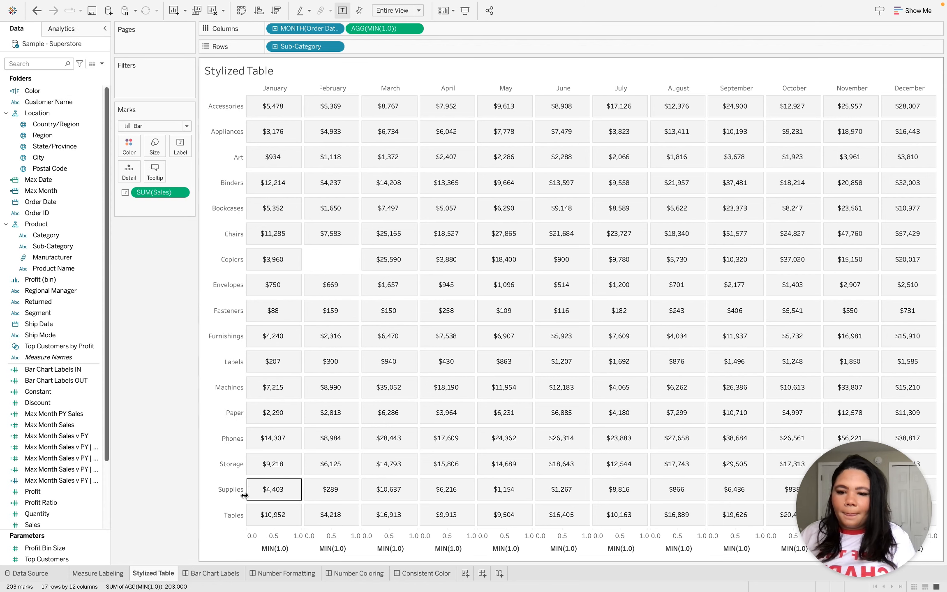
Open the worksheet behind the lower, blue bar chart on the Bar Chart Labels dashboard.
{"action": "left_click", "coordinate": [196, 574]}
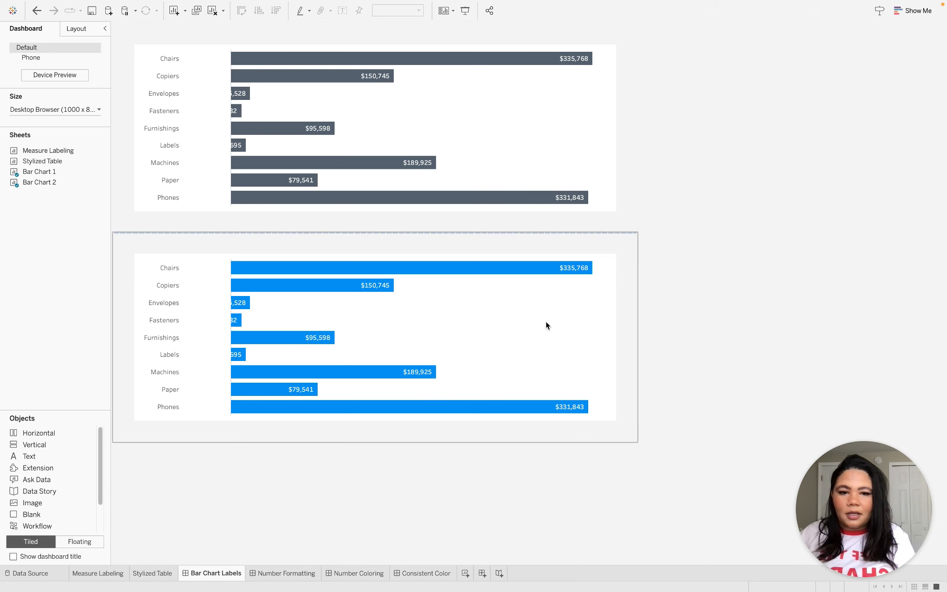
{"action": "left_click", "coordinate": [565, 350]}
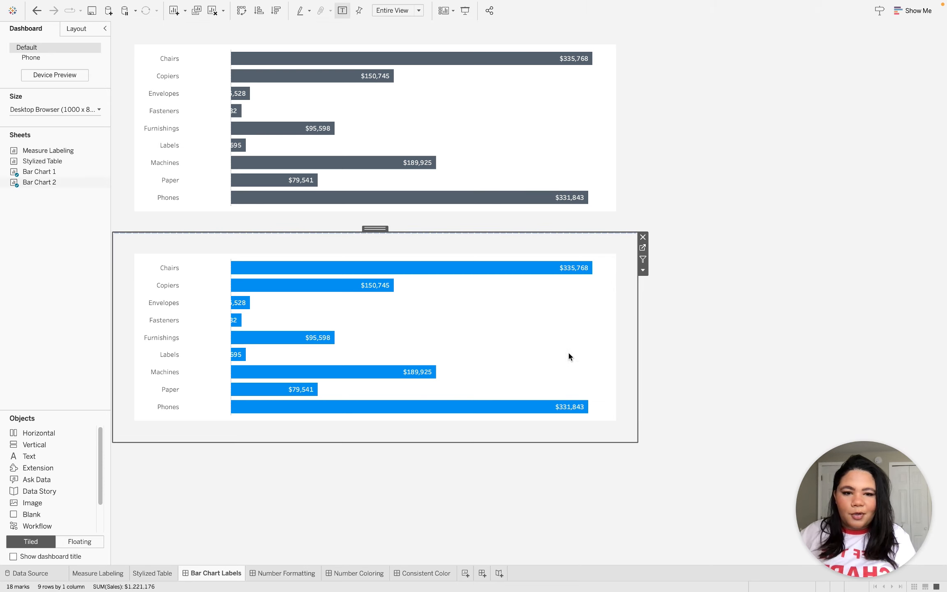
{"action": "left_click", "coordinate": [642, 251]}
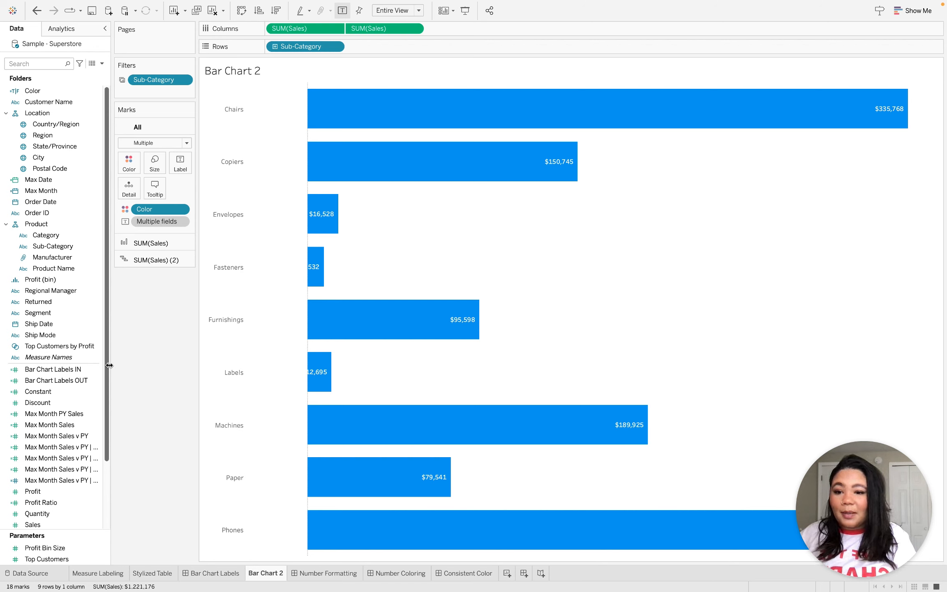
Examine the formula of the Bar Chart Labels IN calculated field and close it without changes.
{"action": "left_click_drag", "start_coordinate": [108, 365], "coordinate": [106, 387]}
{"action": "right_click", "coordinate": [69, 336]}
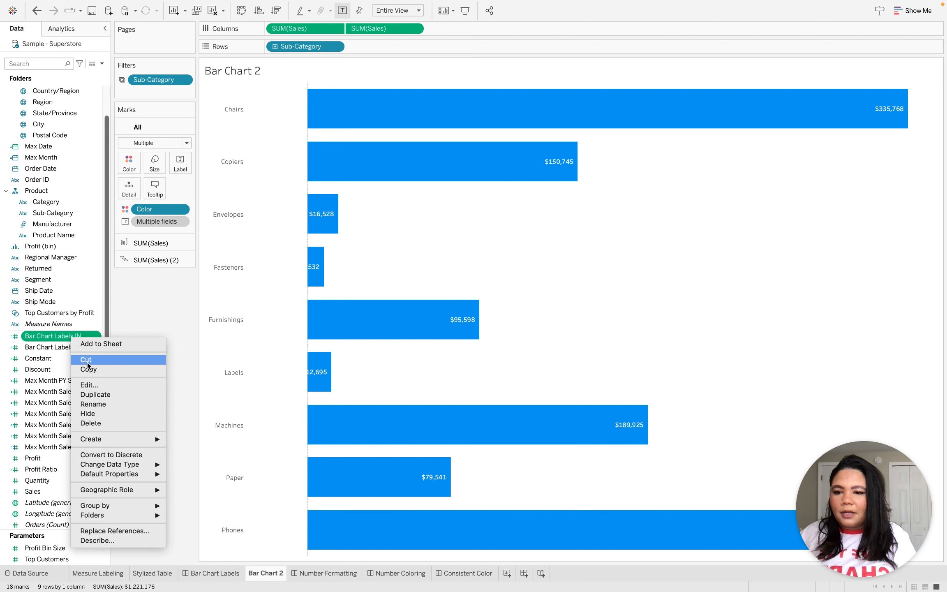
{"action": "left_click", "coordinate": [93, 387]}
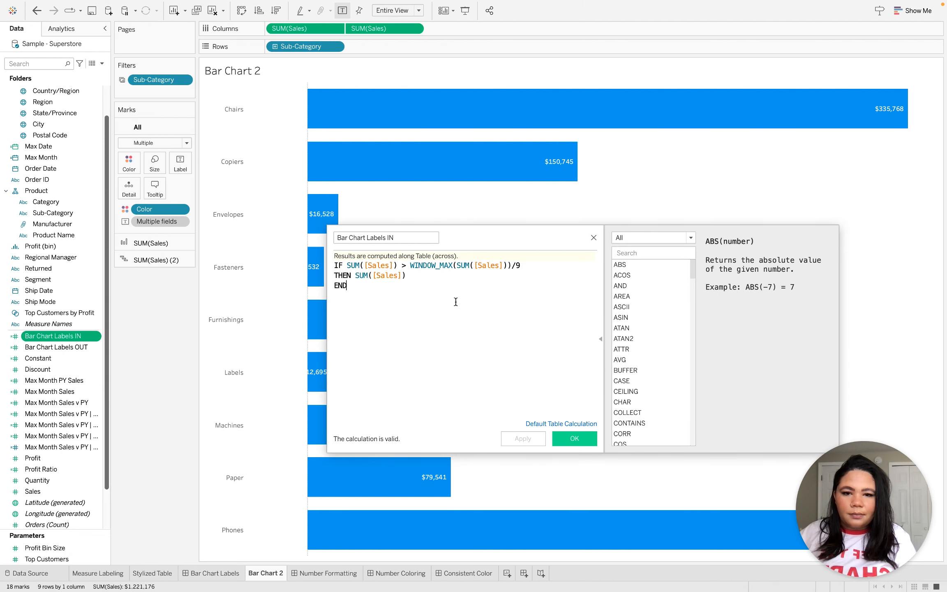
{"action": "left_click_drag", "start_coordinate": [386, 284], "coordinate": [307, 265]}
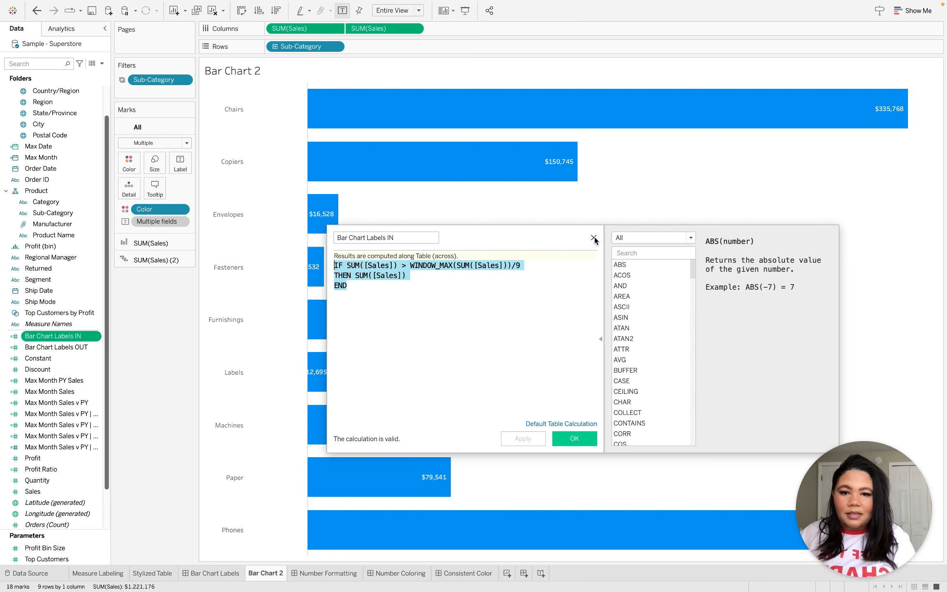
{"action": "left_click", "coordinate": [538, 268]}
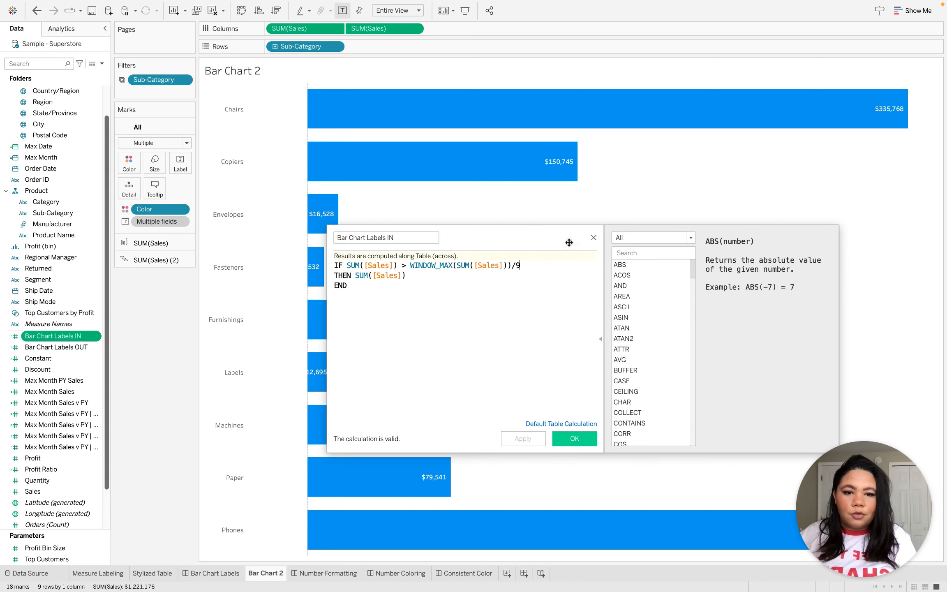
{"action": "left_click", "coordinate": [594, 238]}
Examine the formula of the Bar Chart Labels OUT calculated field and close it without changes.
{"action": "right_click", "coordinate": [68, 347]}
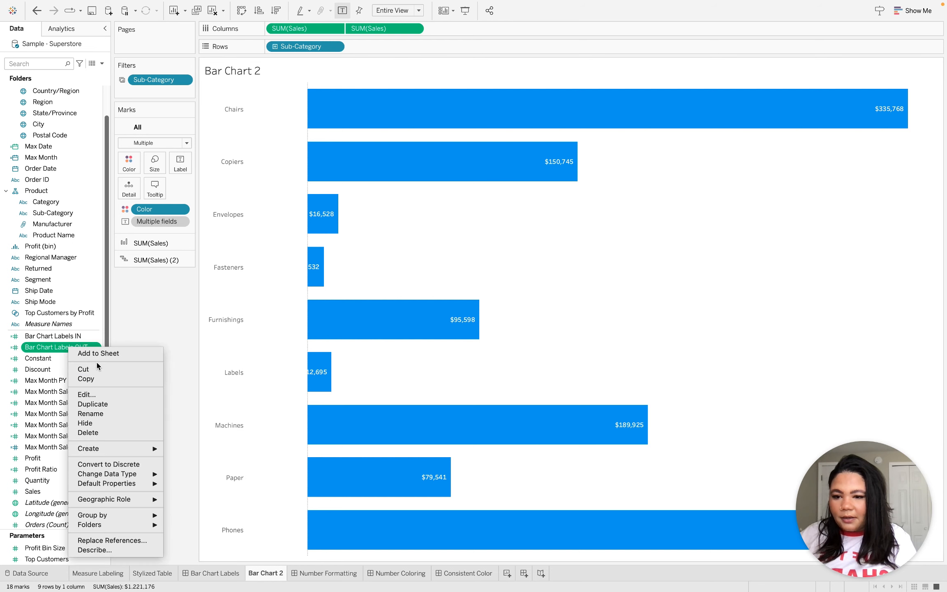
{"action": "left_click", "coordinate": [98, 395]}
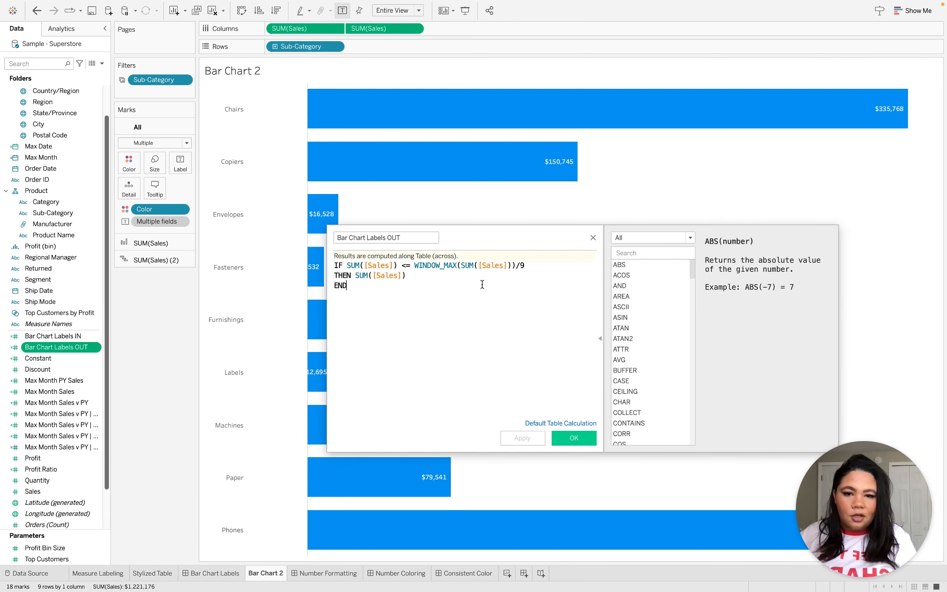
{"action": "left_click", "coordinate": [593, 238]}
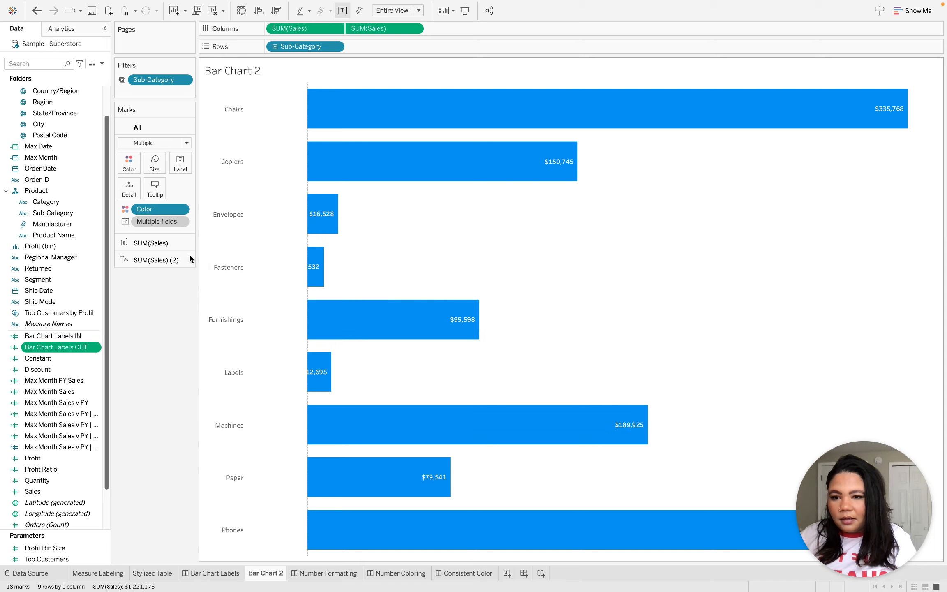
Replace the label field on the second SUM(Sales) Gantt Bar marks with Bar Chart Labels IN.
{"action": "left_click", "coordinate": [147, 259]}
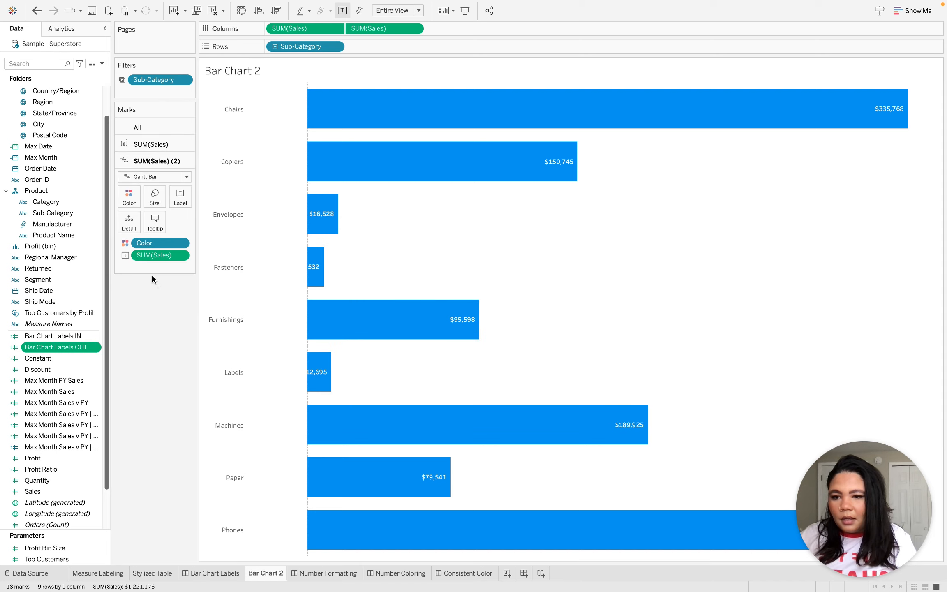
{"action": "left_click", "coordinate": [64, 337]}
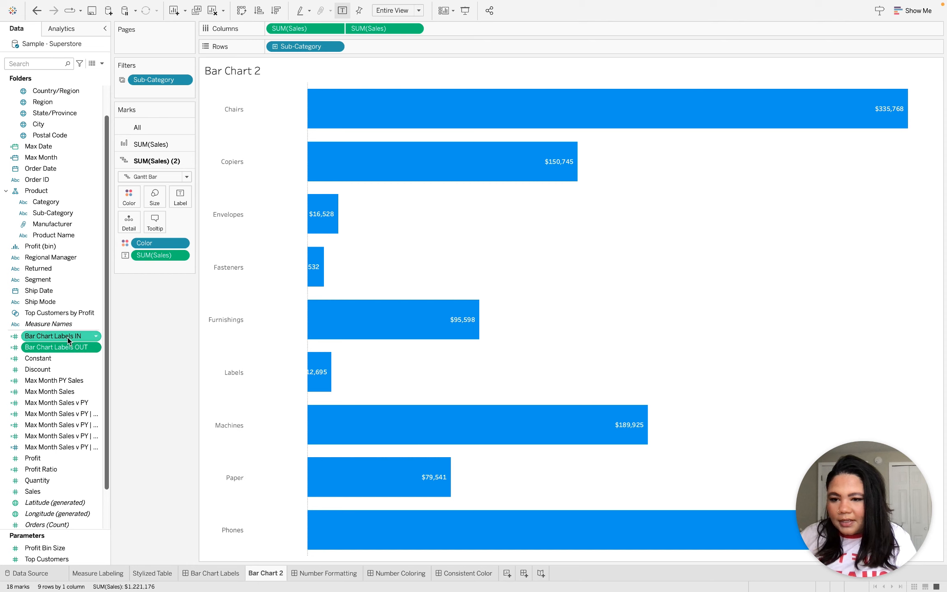
{"action": "left_click_drag", "start_coordinate": [64, 338], "coordinate": [147, 255]}
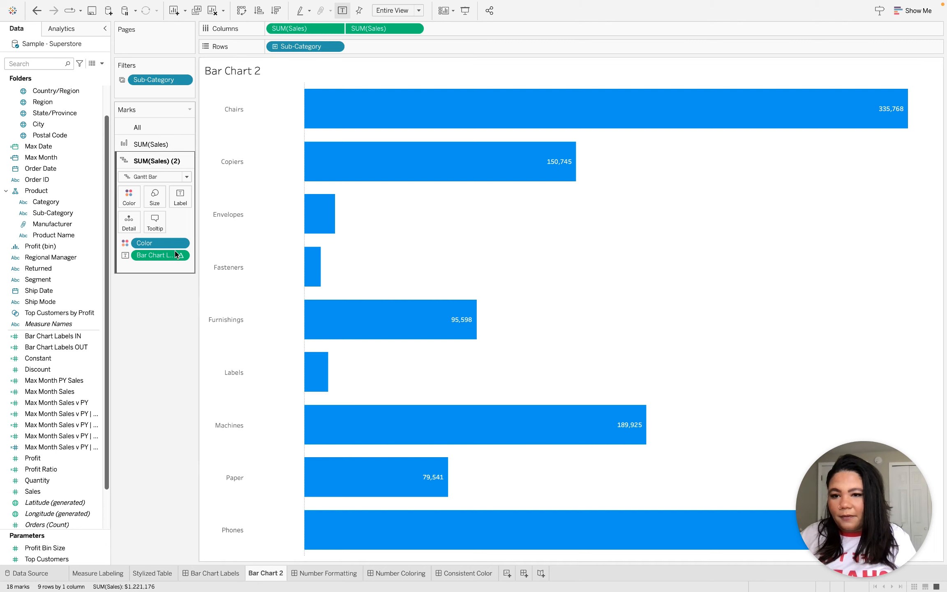
Add Bar Chart Labels OUT as the label of the first SUM(Sales) bar marks.
{"action": "left_click", "coordinate": [121, 144]}
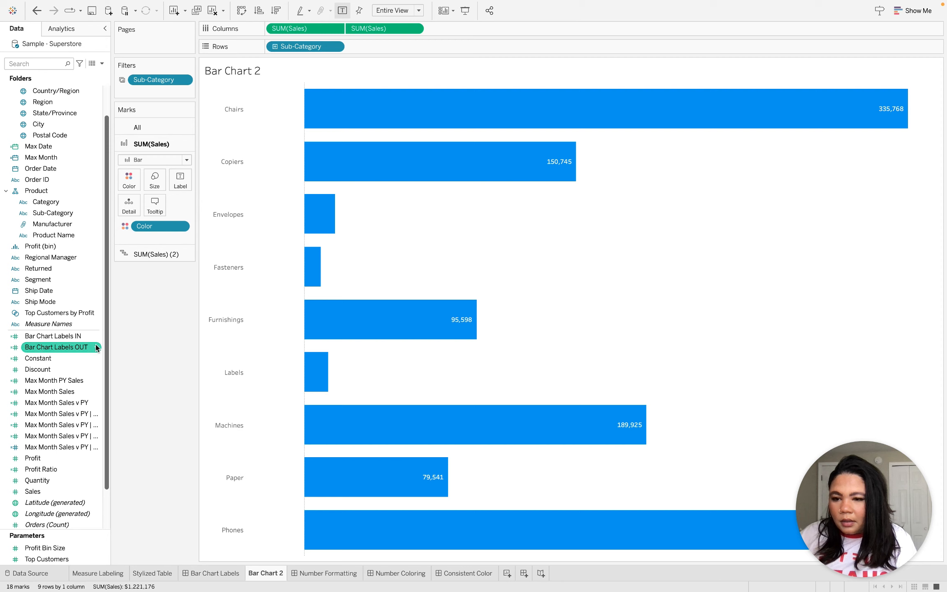
{"action": "left_click", "coordinate": [66, 338]}
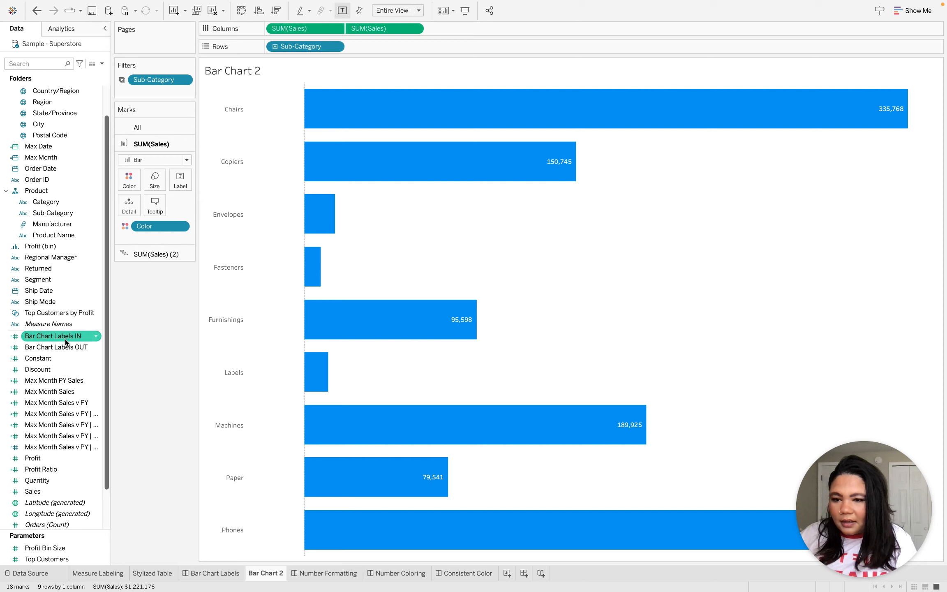
{"action": "left_click_drag", "start_coordinate": [65, 339], "coordinate": [183, 180]}
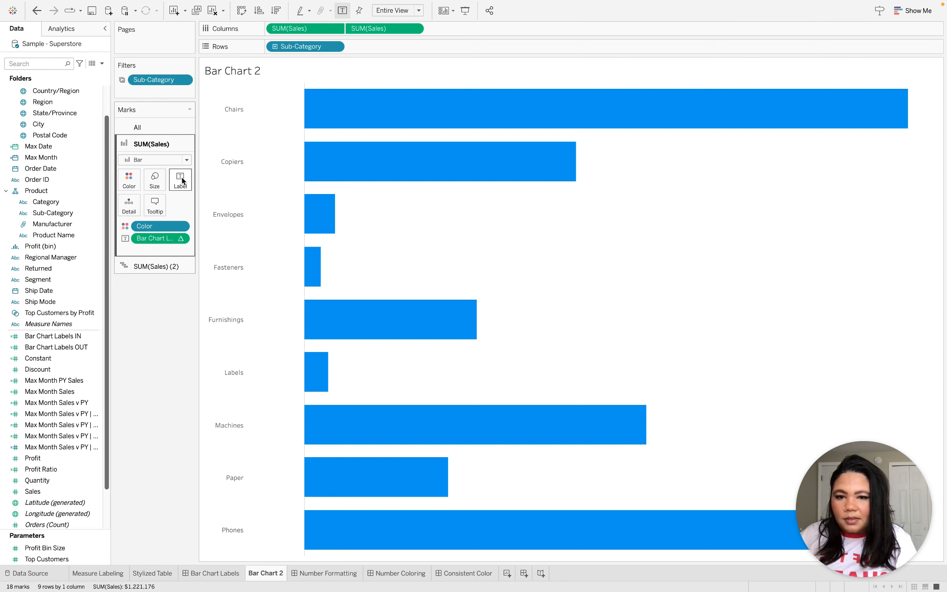
Set the first SUM(Sales) bar labels to right alignment and make their font match the mark color.
{"action": "left_click", "coordinate": [182, 180]}
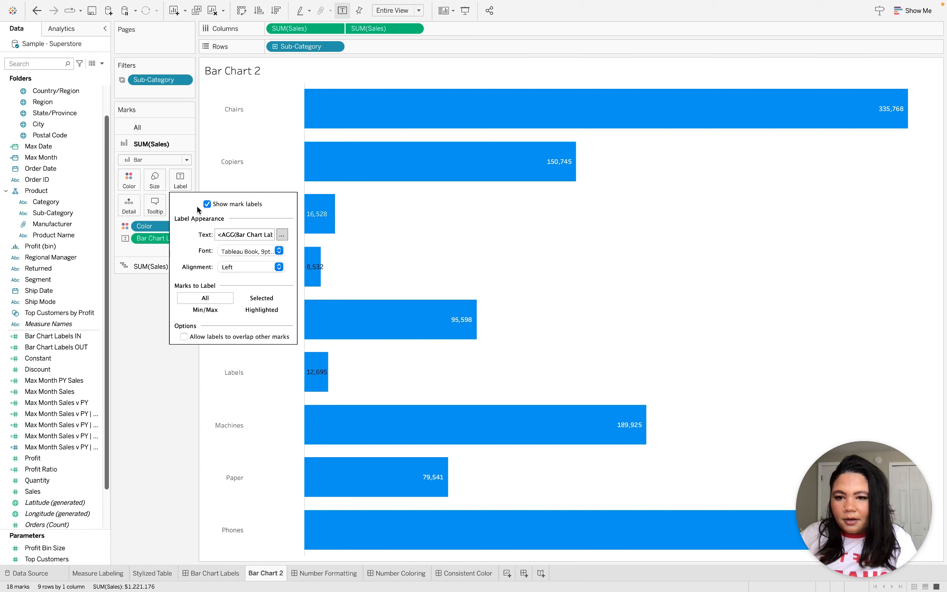
{"action": "left_click", "coordinate": [231, 266]}
{"action": "left_click", "coordinate": [257, 318]}
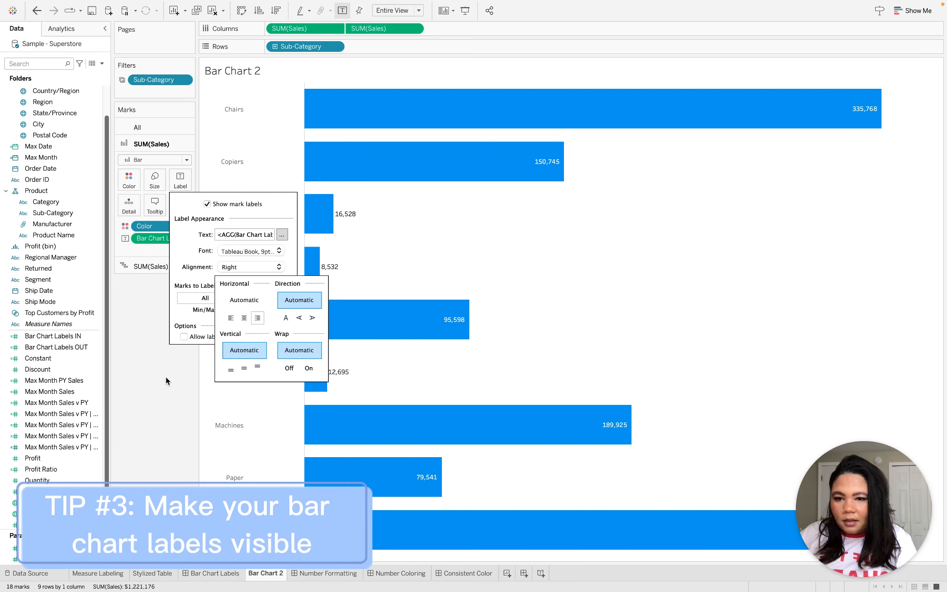
{"action": "left_click", "coordinate": [197, 260]}
{"action": "left_click", "coordinate": [239, 253]}
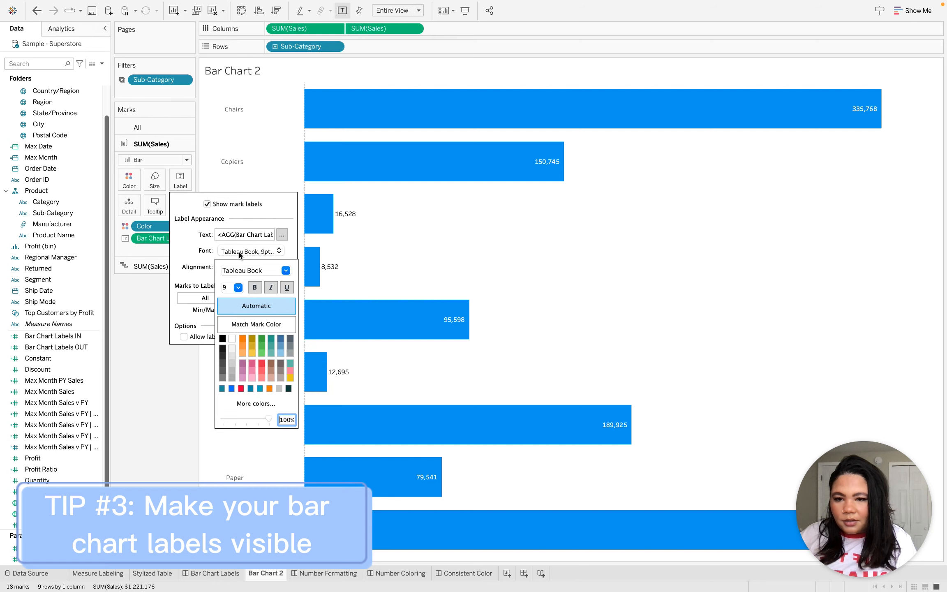
{"action": "left_click", "coordinate": [253, 325]}
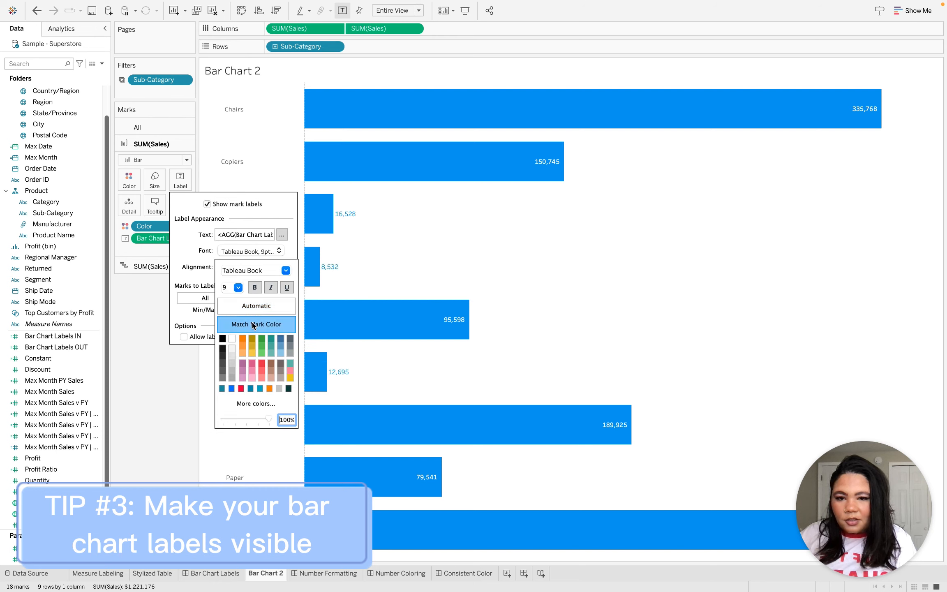
{"action": "left_click", "coordinate": [154, 345]}
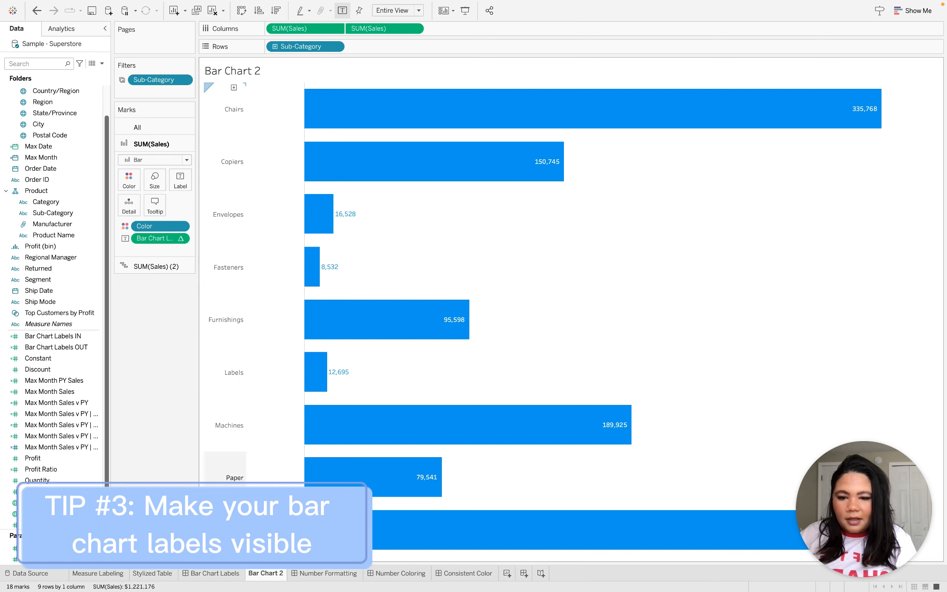
Review the blue chart's labels on the Bar Chart Labels dashboard and the gray chart's monthly tooltips on the Number Formatting dashboard.
{"action": "left_click", "coordinate": [209, 573]}
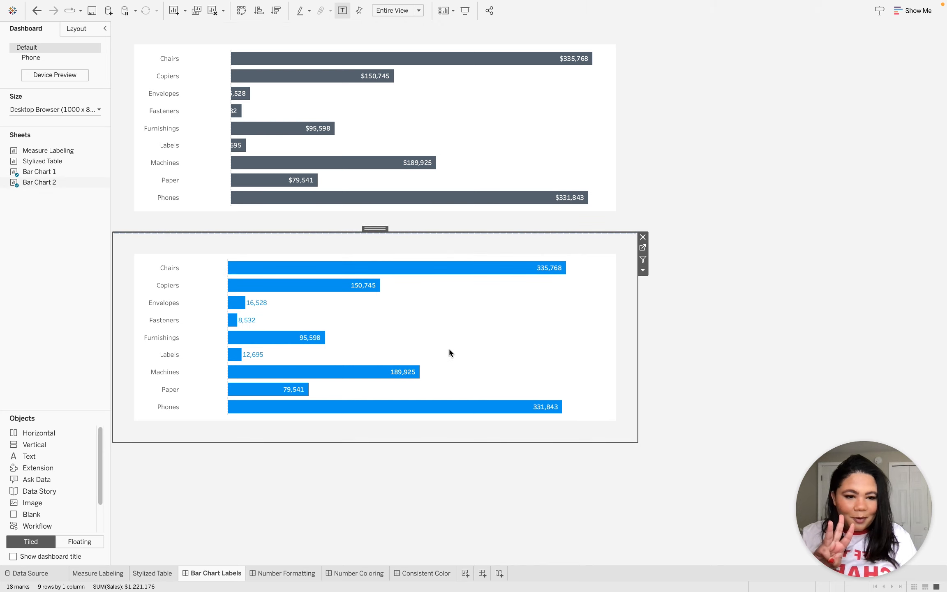
{"action": "mouse_move", "coordinate": [726, 8]}
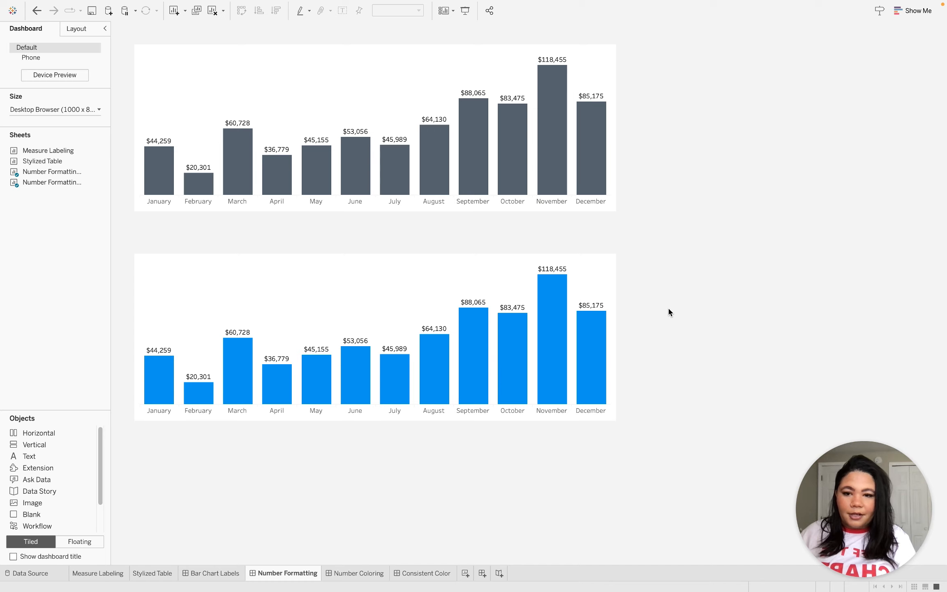
{"action": "mouse_move", "coordinate": [595, 139]}
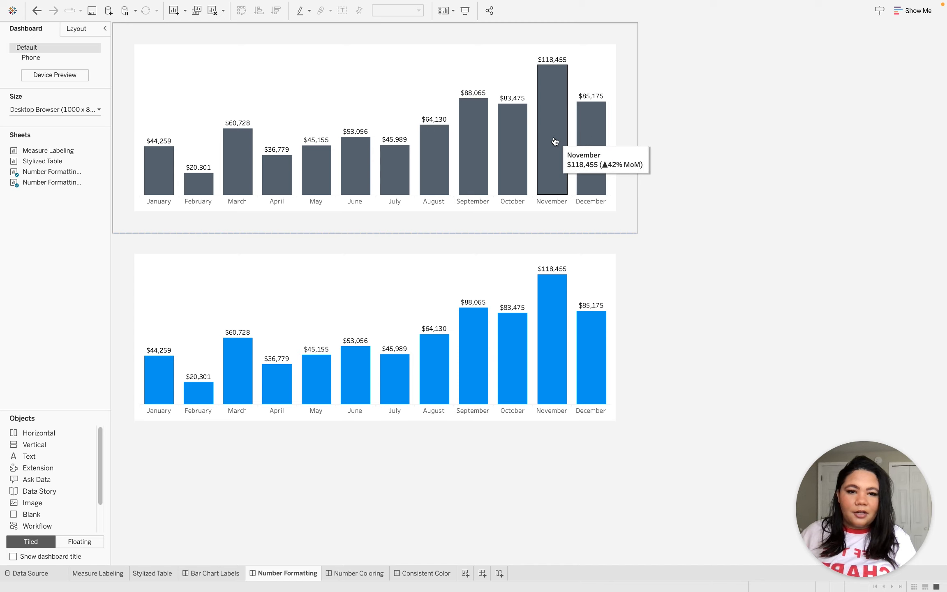
{"action": "mouse_move", "coordinate": [522, 147]}
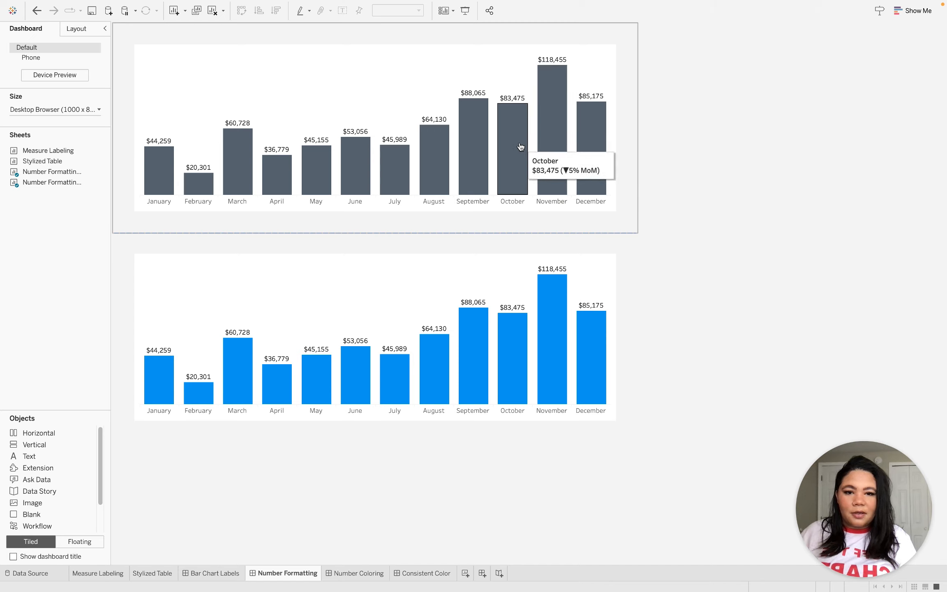
{"action": "mouse_move", "coordinate": [482, 163]}
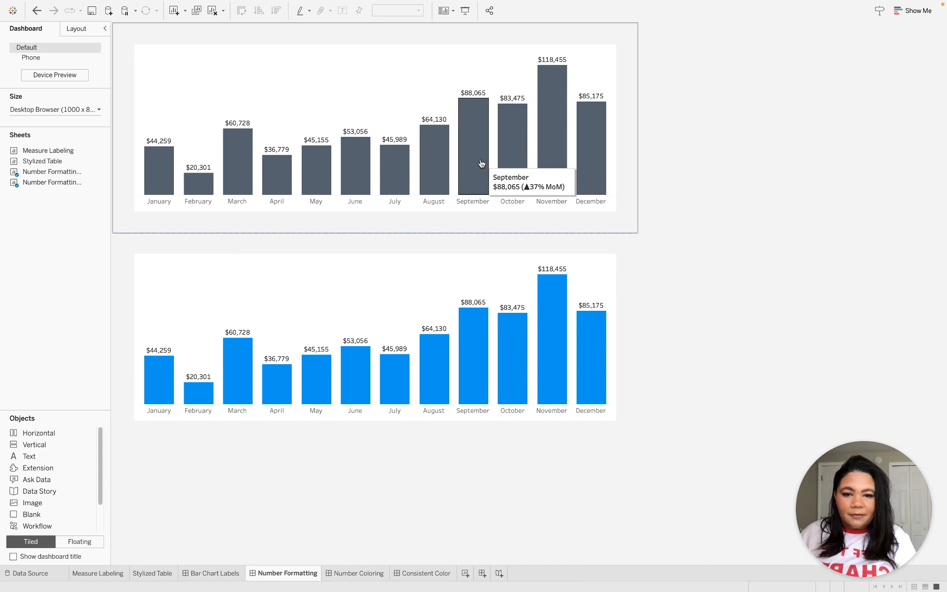
{"action": "mouse_move", "coordinate": [311, 181]}
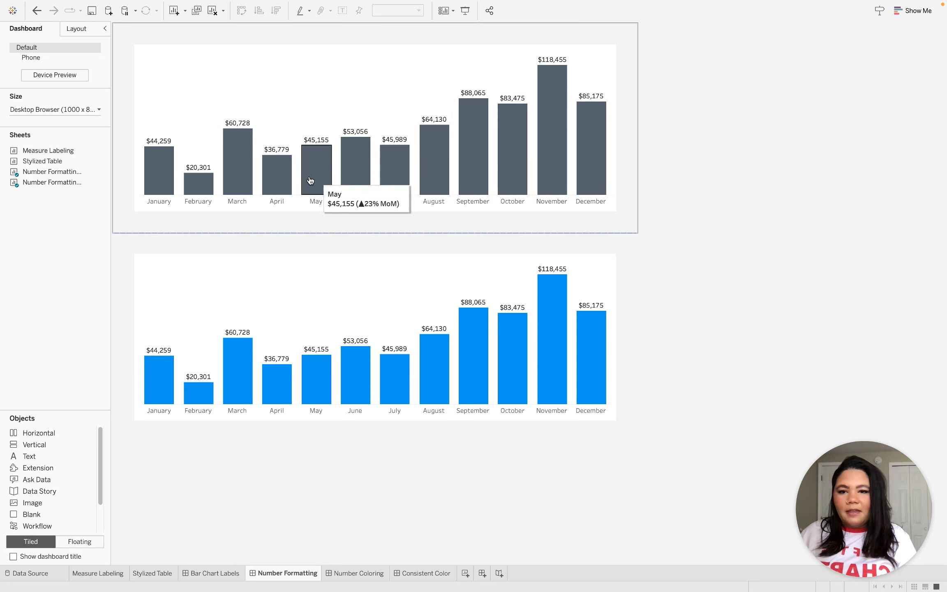
{"action": "mouse_move", "coordinate": [164, 185]}
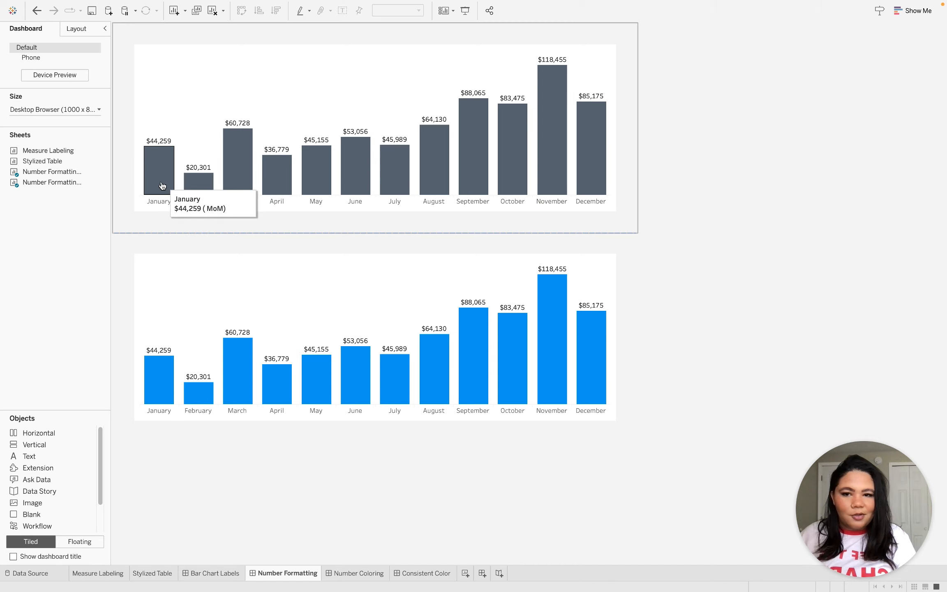
Open the worksheet behind the lower, blue bar chart on the Number Formatting dashboard.
{"action": "left_click", "coordinate": [338, 273]}
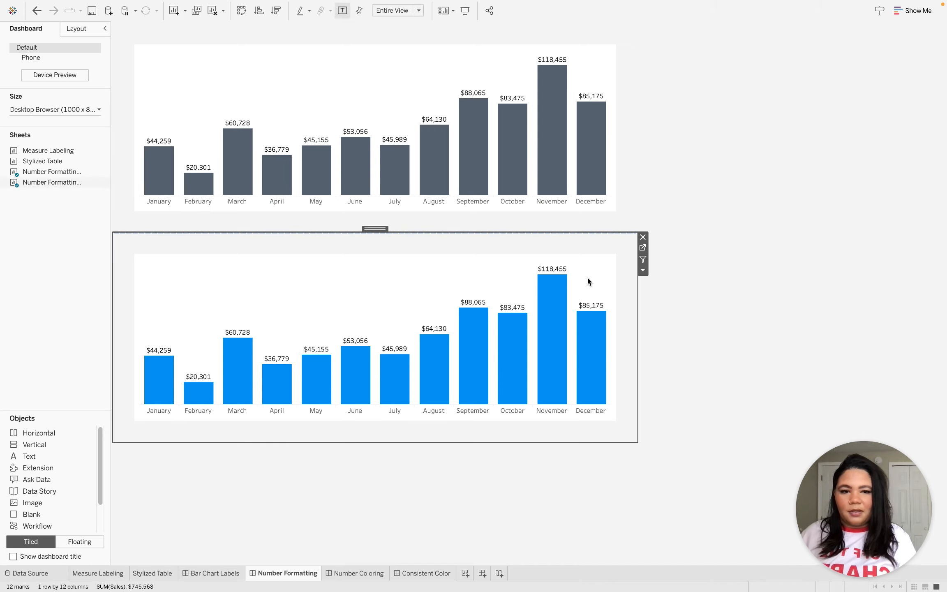
{"action": "left_click", "coordinate": [642, 247]}
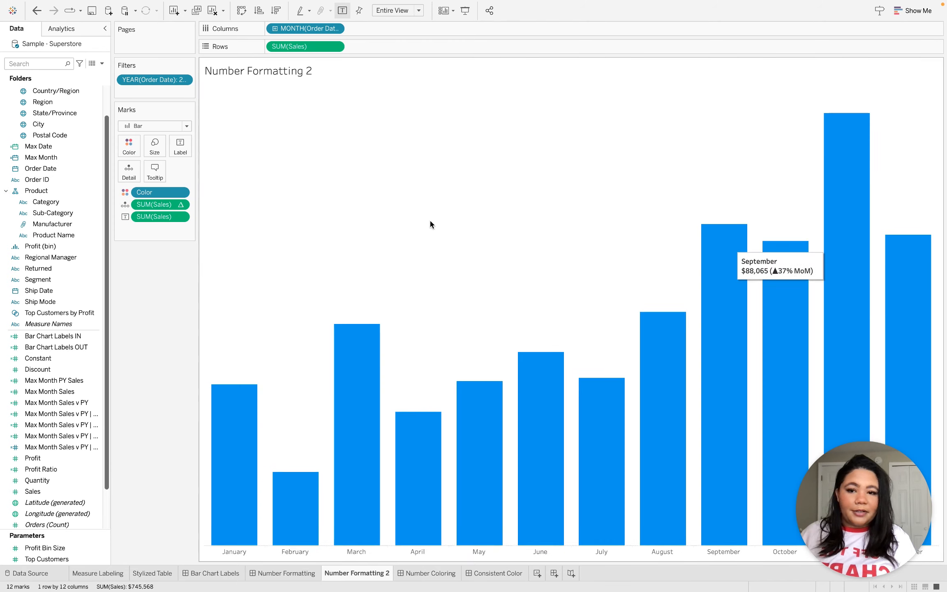
Examine the sales, % difference and MoM parts of the worksheet's tooltip text and close it without changes.
{"action": "left_click", "coordinate": [153, 175]}
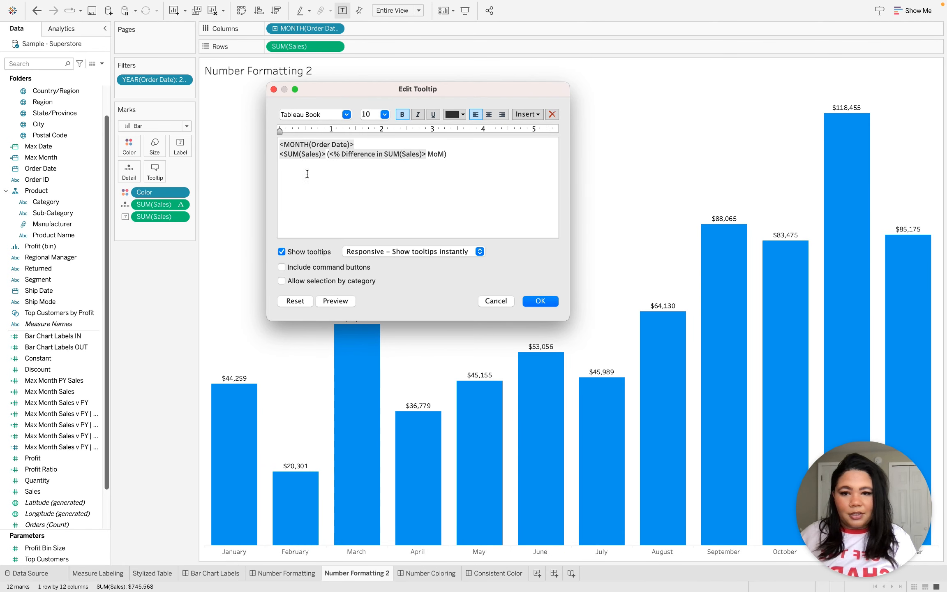
{"action": "double_click", "coordinate": [293, 155]}
{"action": "double_click", "coordinate": [388, 155]}
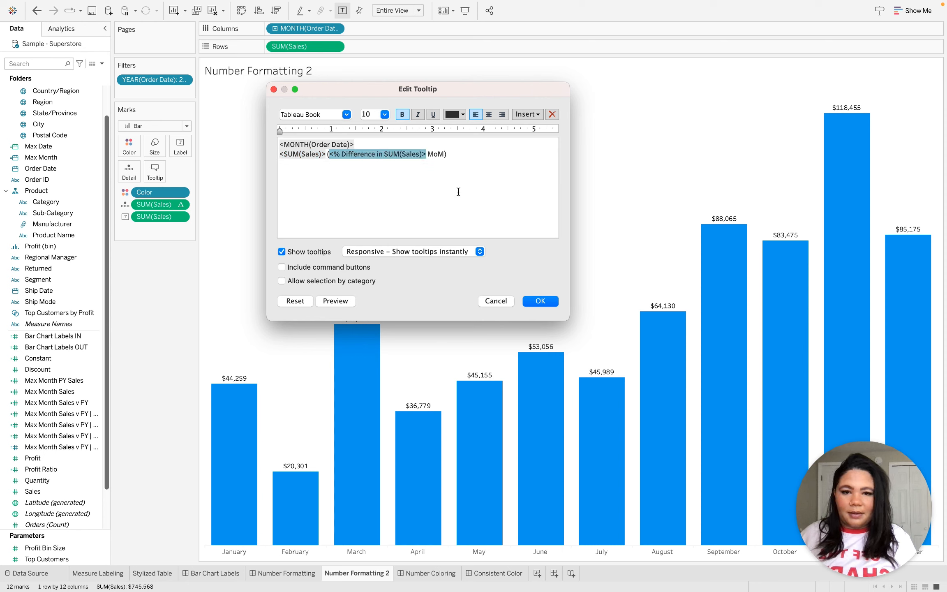
{"action": "left_click", "coordinate": [438, 154]}
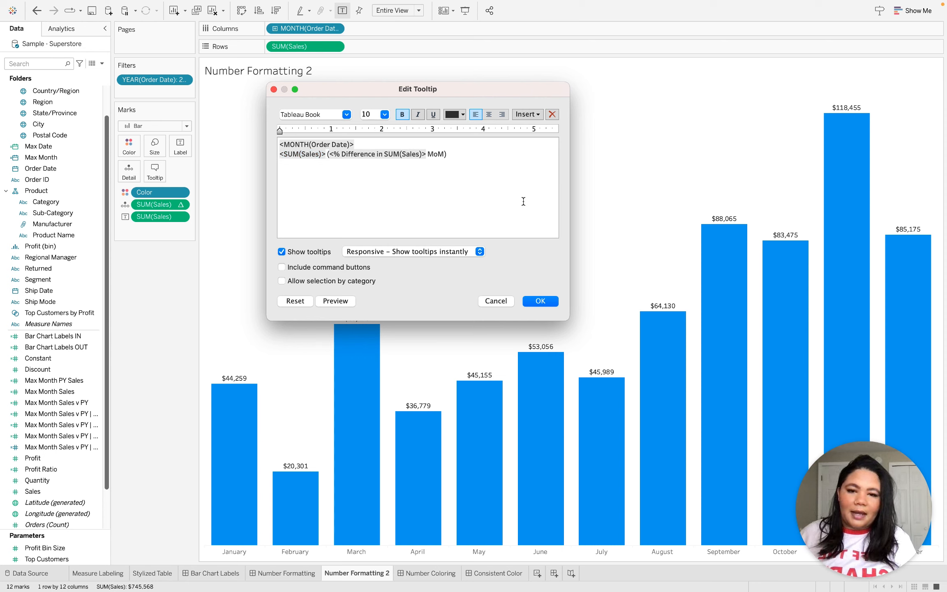
{"action": "left_click_drag", "start_coordinate": [446, 156], "coordinate": [433, 155]}
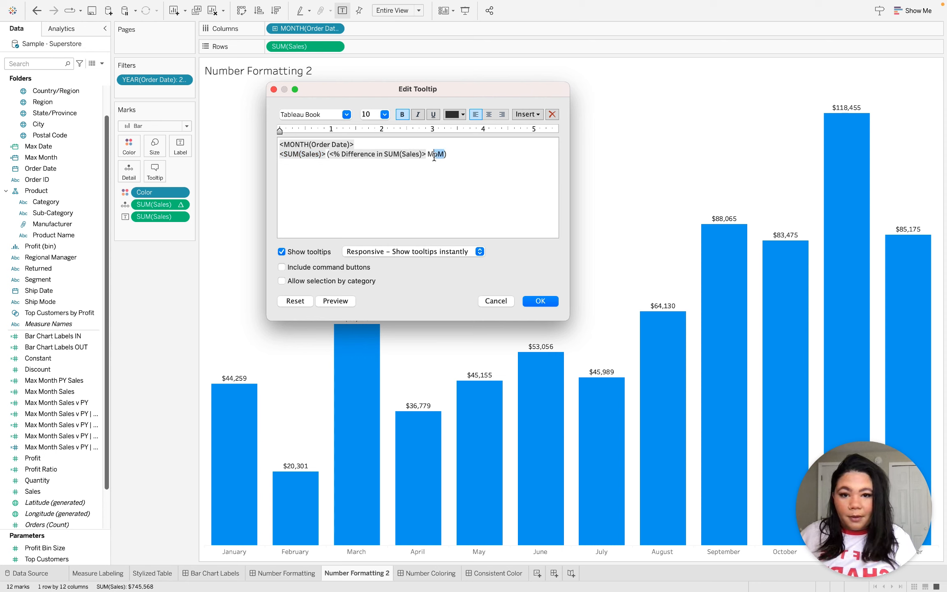
{"action": "left_click", "coordinate": [475, 158]}
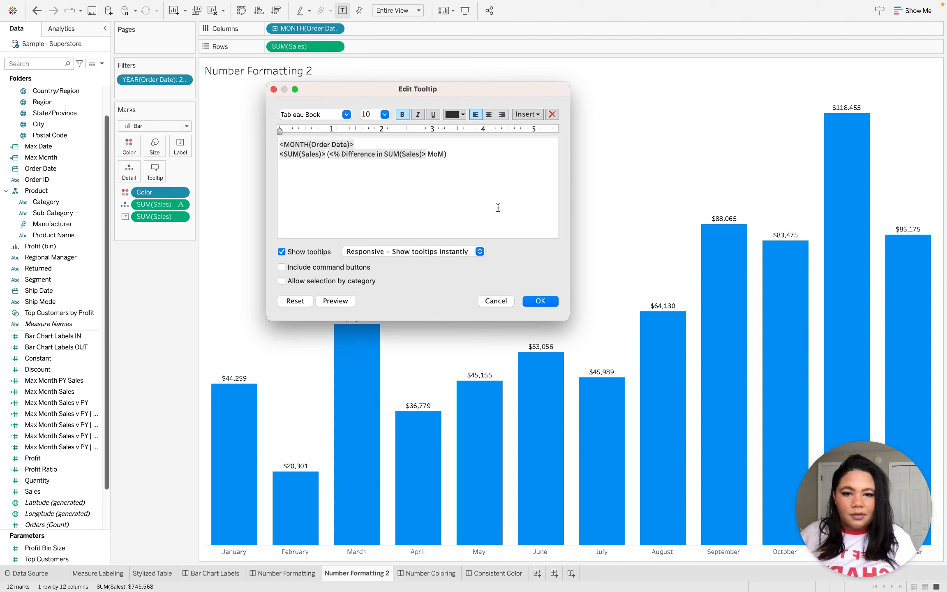
{"action": "left_click", "coordinate": [540, 301]}
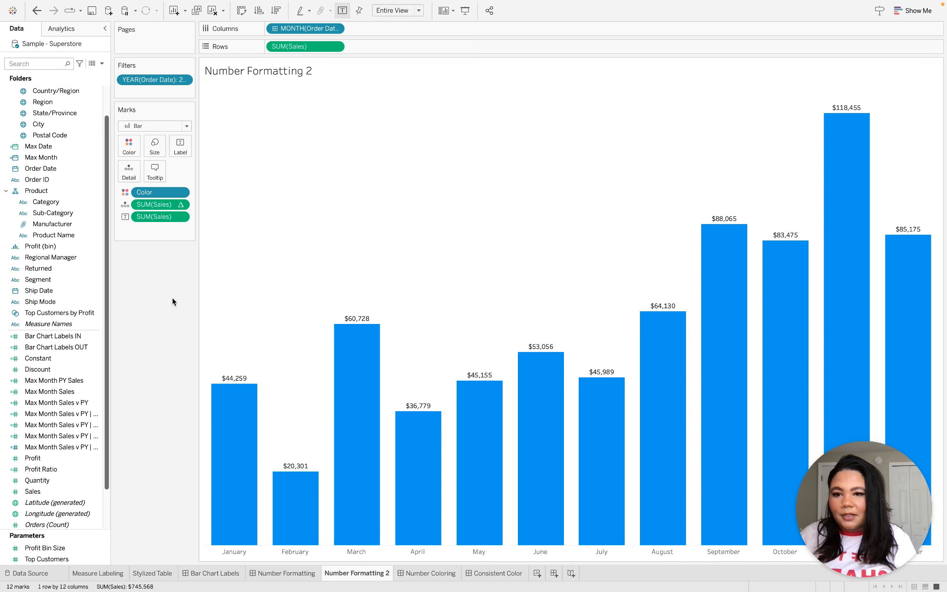
Remove the parentheses and the MoM text around the % Difference in SUM(Sales) field in the tooltip.
{"action": "left_click", "coordinate": [155, 171]}
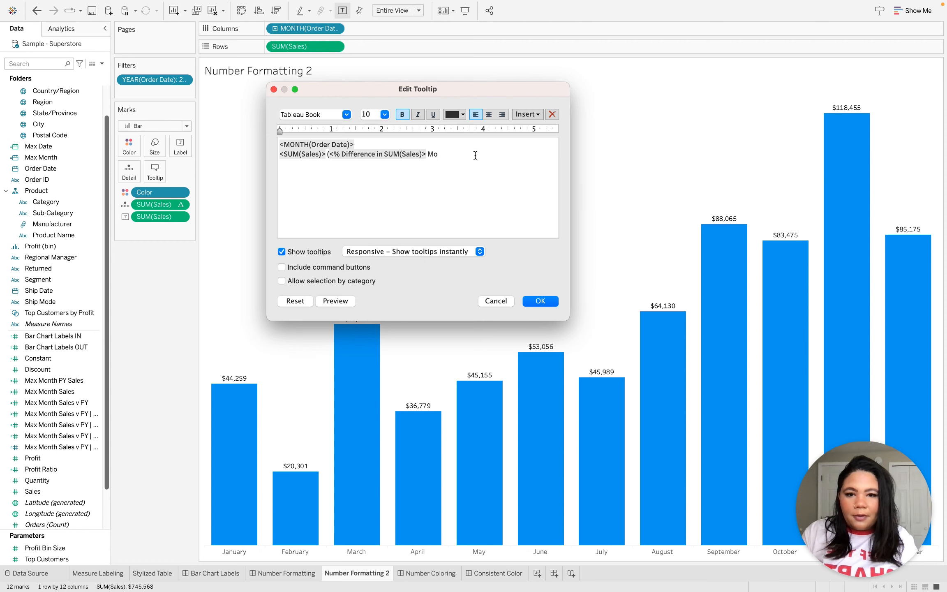
{"action": "left_click", "coordinate": [330, 155]}
{"action": "key", "text": "BackSpace"}
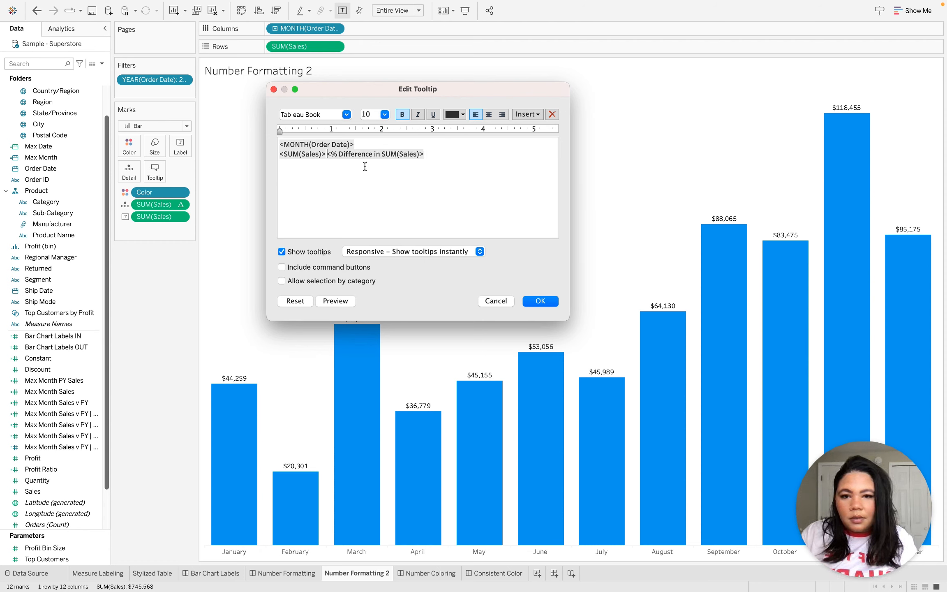
{"action": "left_click", "coordinate": [540, 302]}
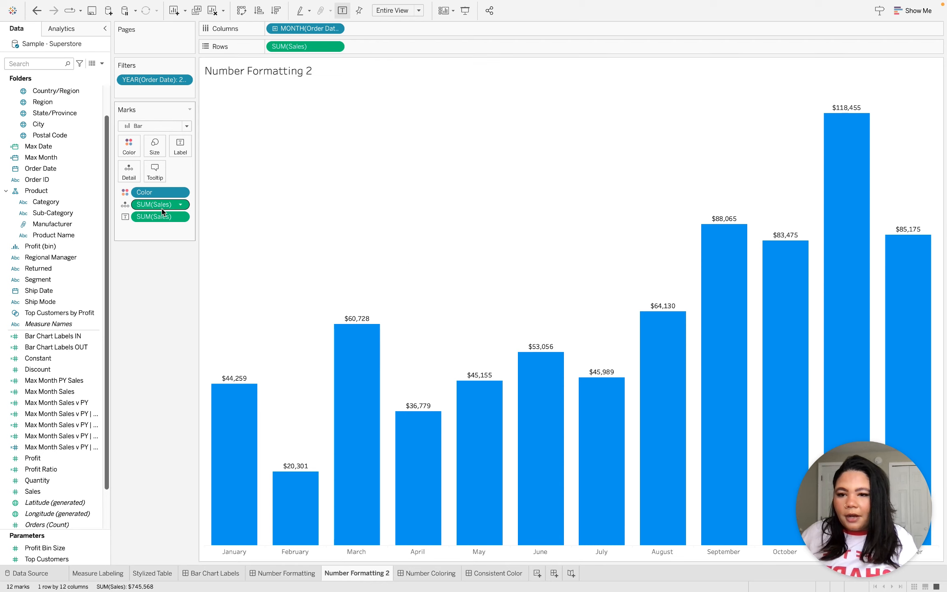
In the custom pane number format of the % Difference in SUM(Sales) field, set the positive section to "(▲0% MoM)".
{"action": "right_click", "coordinate": [160, 208]}
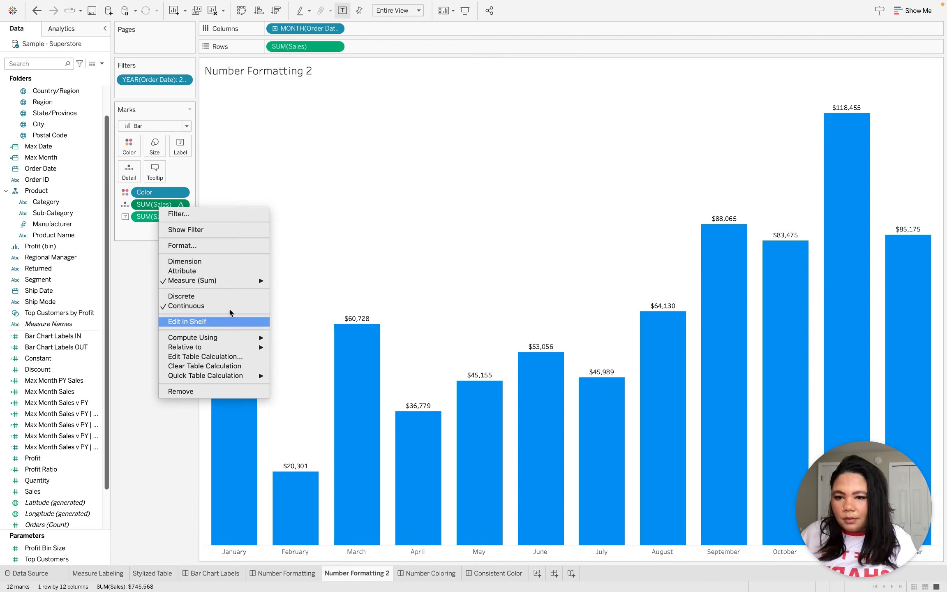
{"action": "left_click", "coordinate": [213, 246]}
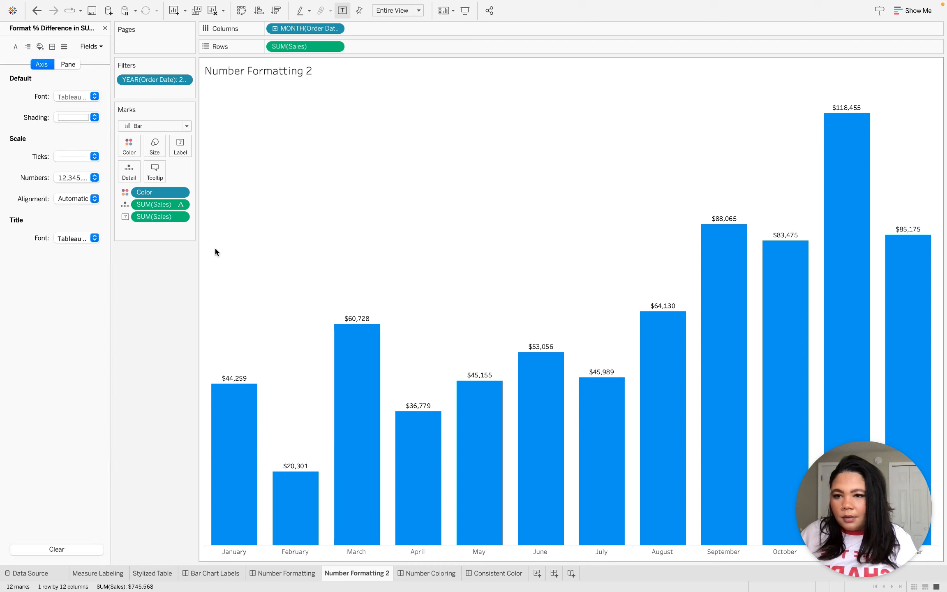
{"action": "left_click", "coordinate": [68, 64]}
{"action": "left_click", "coordinate": [74, 140]}
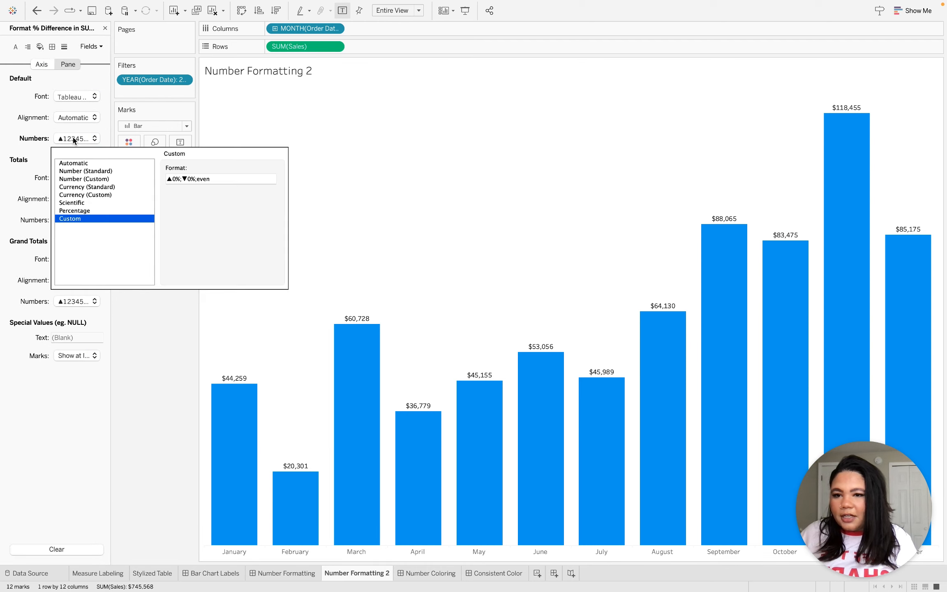
{"action": "left_click", "coordinate": [180, 179]}
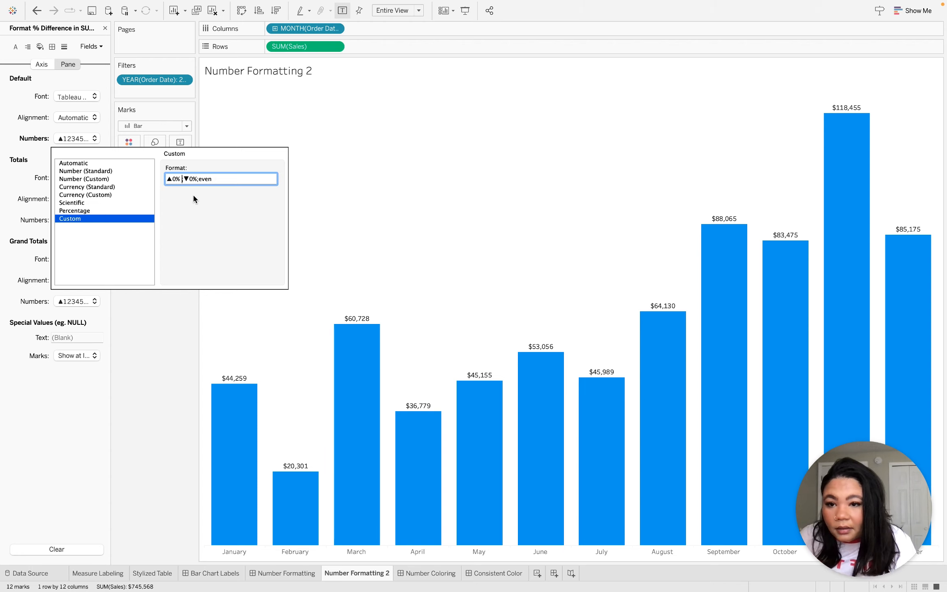
{"action": "type", "text": "MoM"}
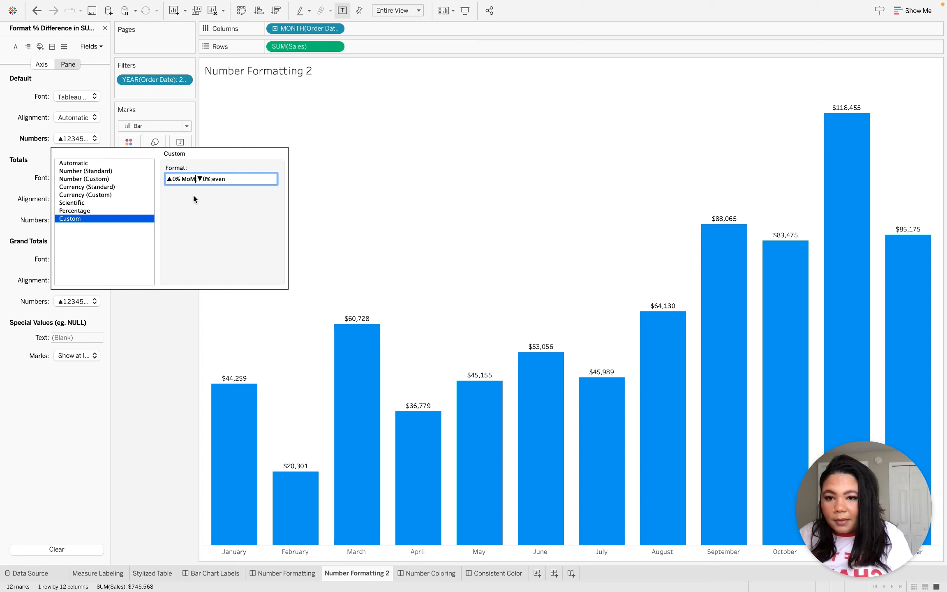
{"action": "type", "text": ")"}
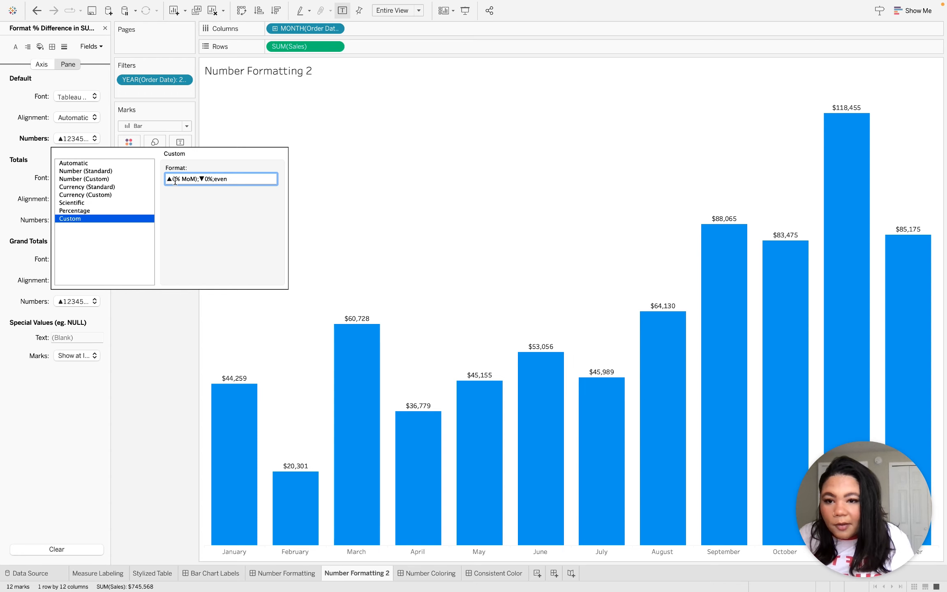
{"action": "type", "text": "("}
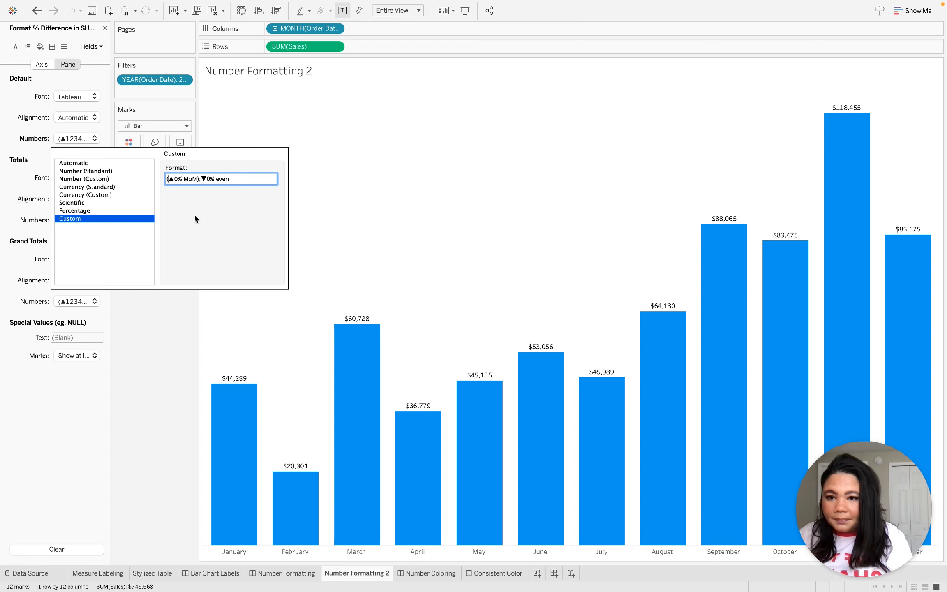
Set the negative section of the custom number format to "(▼0% MoM)".
{"action": "left_click", "coordinate": [201, 179]}
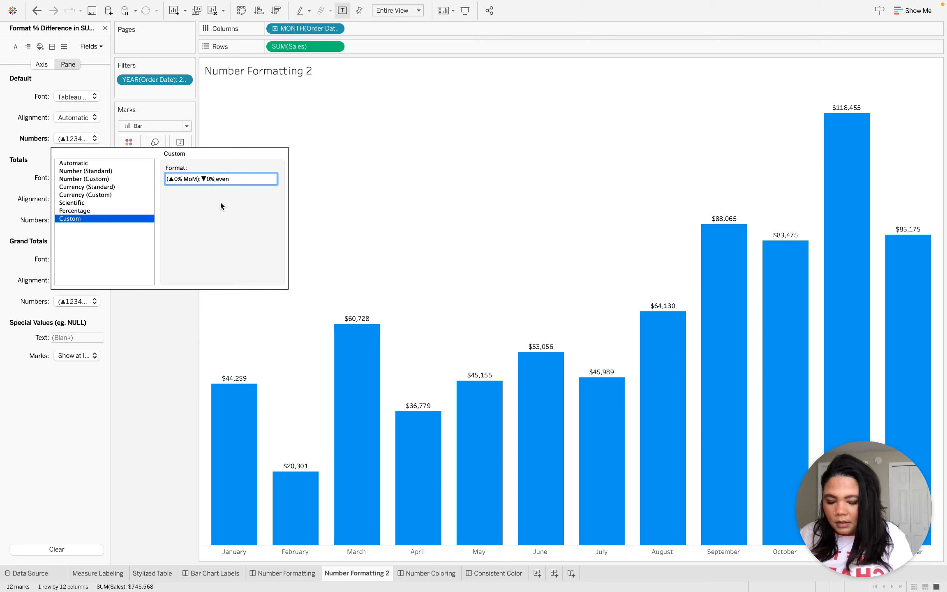
{"action": "left_click", "coordinate": [216, 183]}
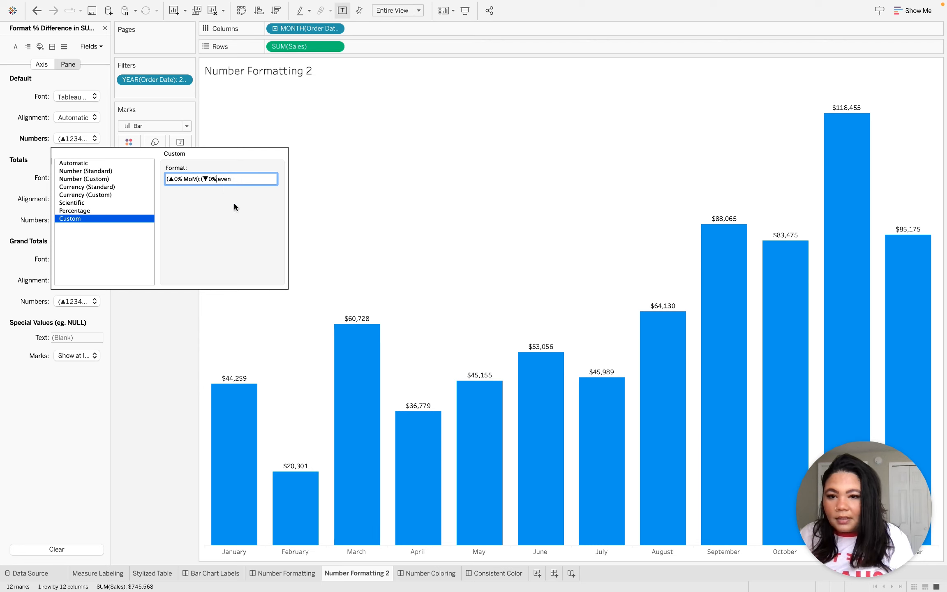
{"action": "type", "text": "Mo"}
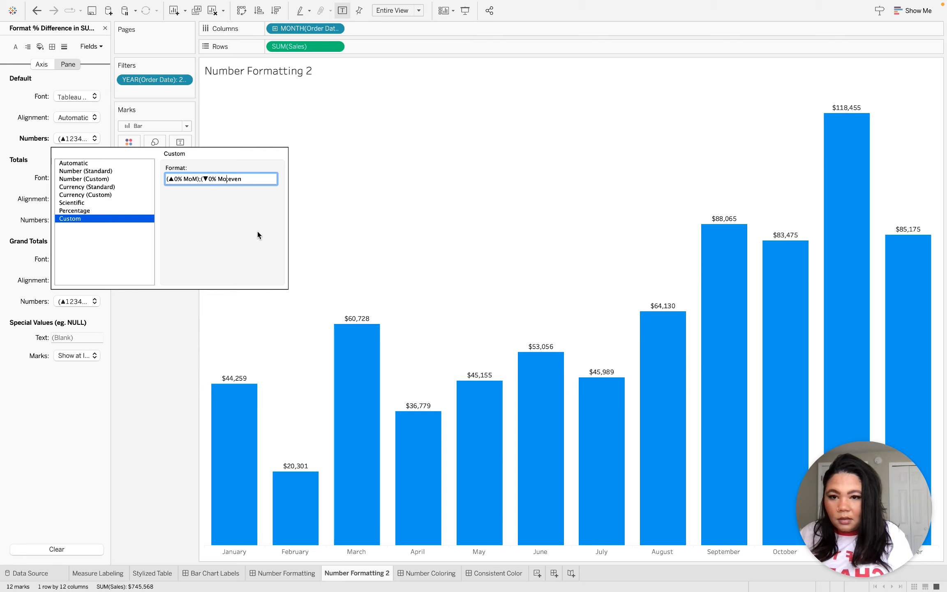
{"action": "type", "text": "M);"}
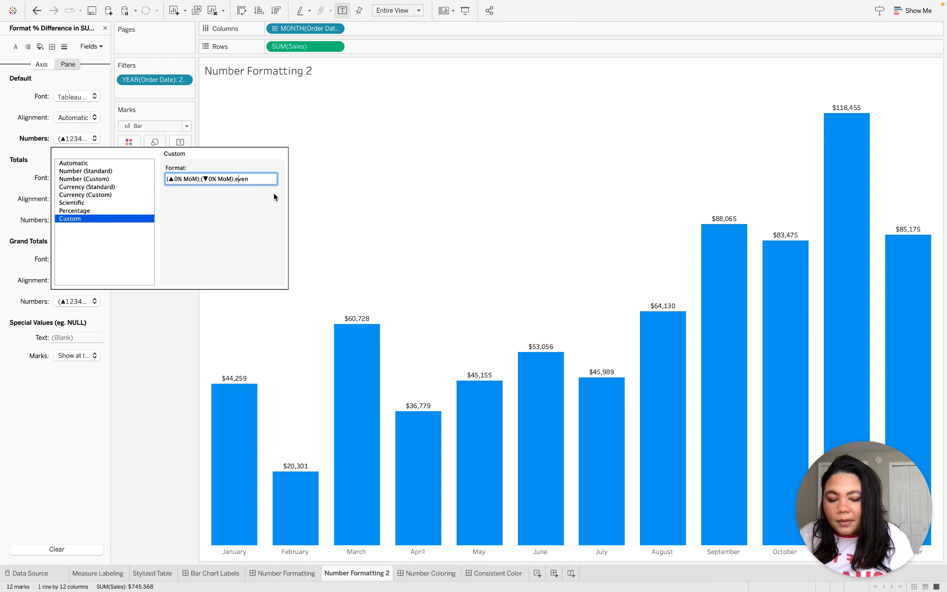
{"action": "type", "text": "("}
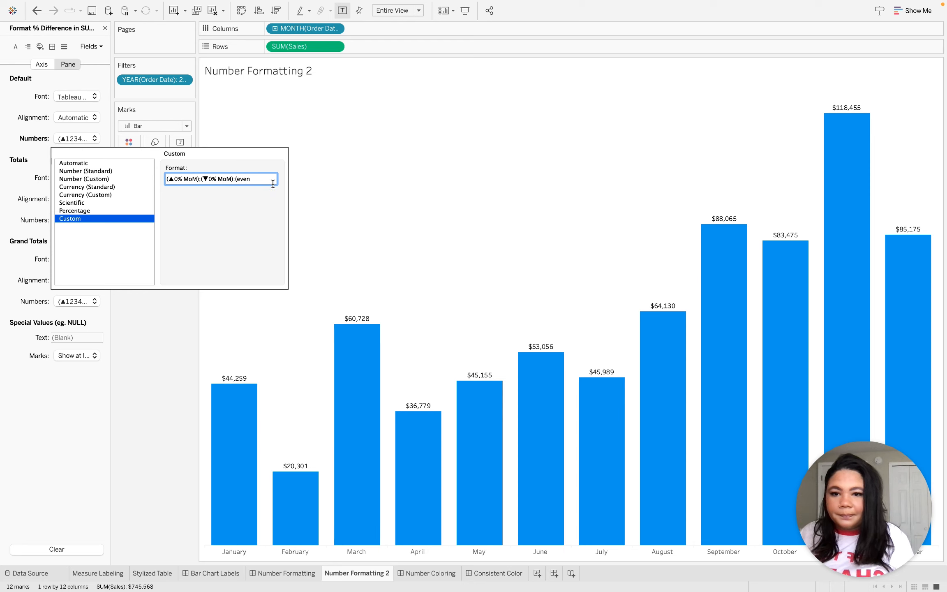
Wrap the zero section of the custom format in parentheses with MoM after "even", and close the formatting options.
{"action": "left_click", "coordinate": [269, 181]}
{"action": "type", "text": "MoM"}
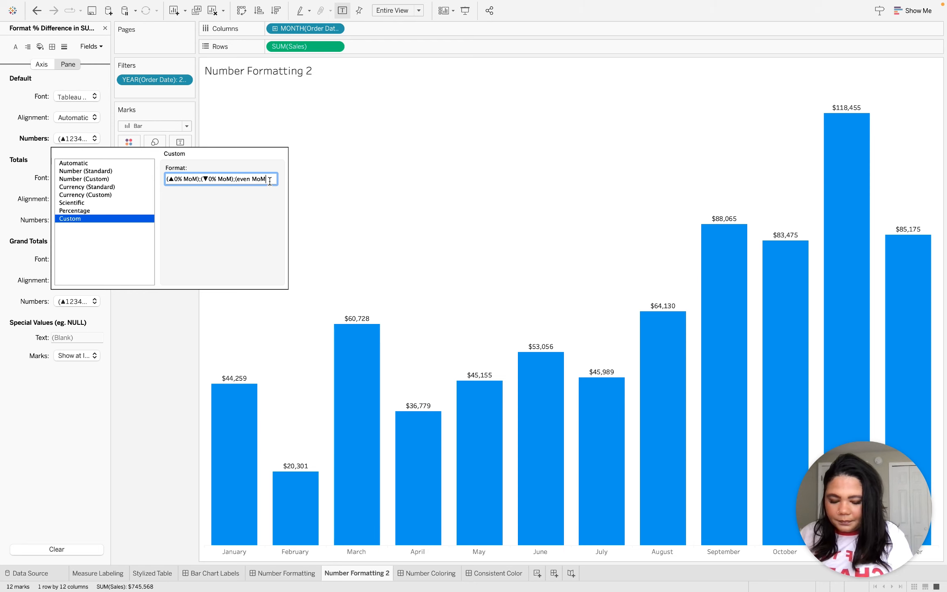
{"action": "left_click", "coordinate": [169, 337]}
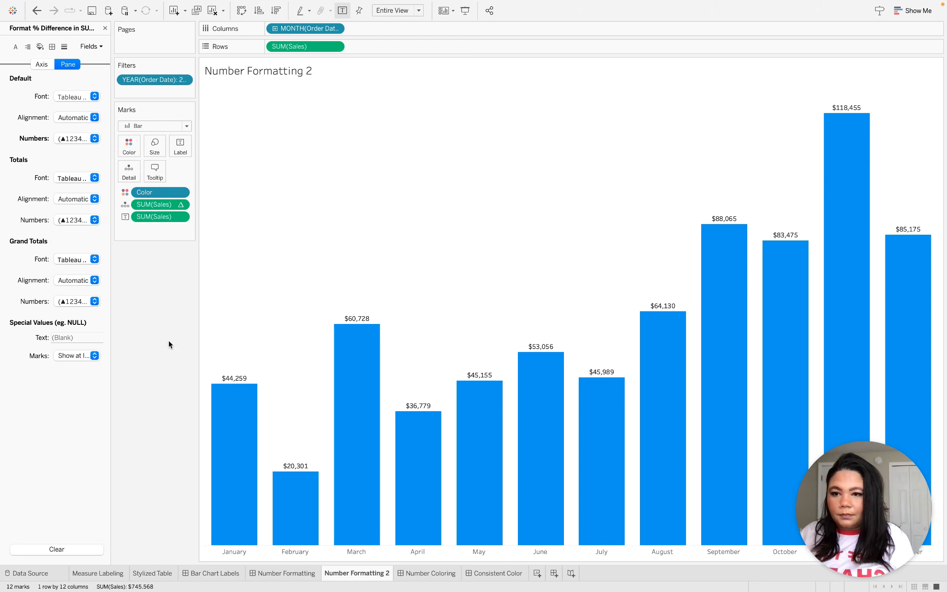
{"action": "left_click", "coordinate": [105, 29]}
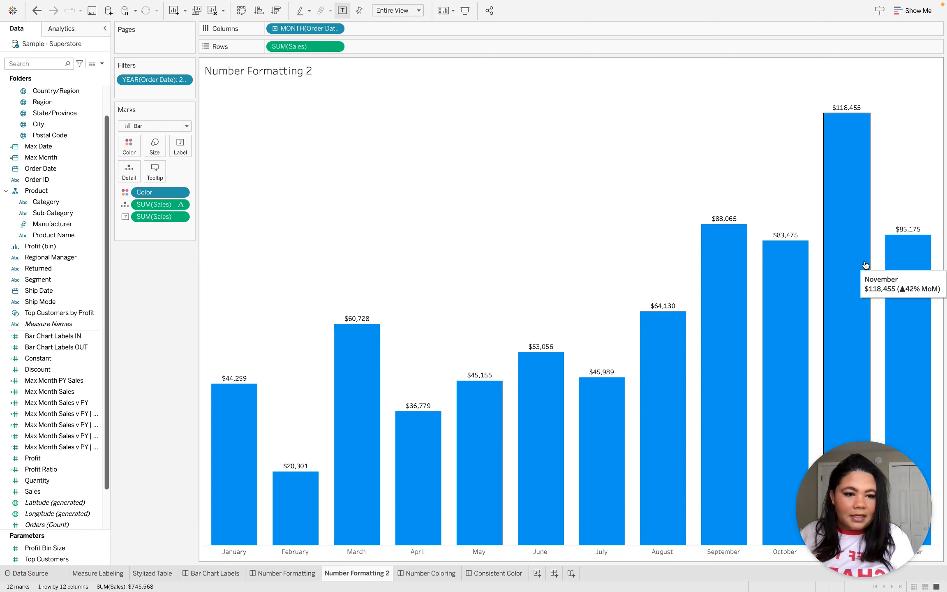
{"action": "mouse_move", "coordinate": [799, 283]}
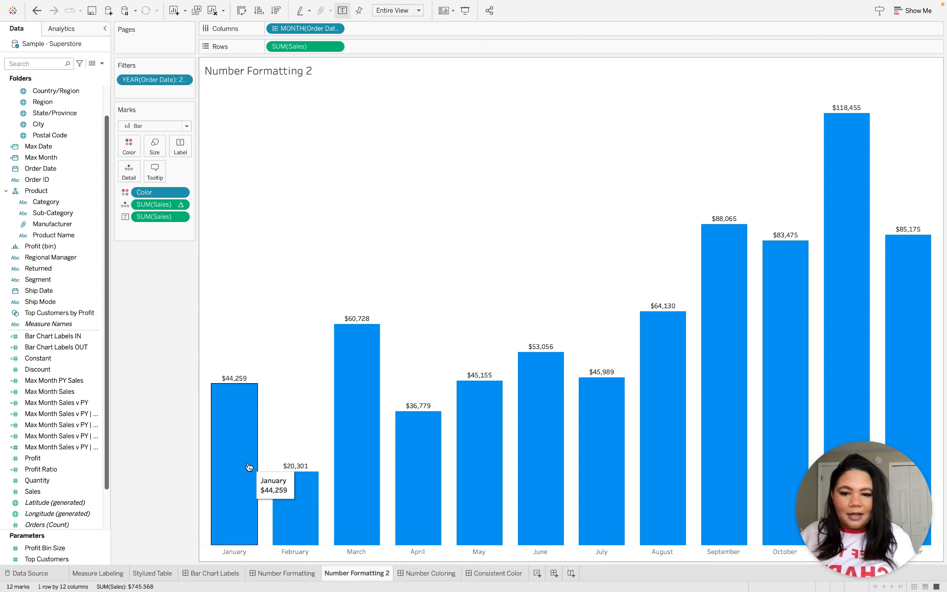
Create a new worksheet from the Number Formatting dashboard that lists Order ID in rows with the sum of Quantity as text.
{"action": "left_click", "coordinate": [296, 580]}
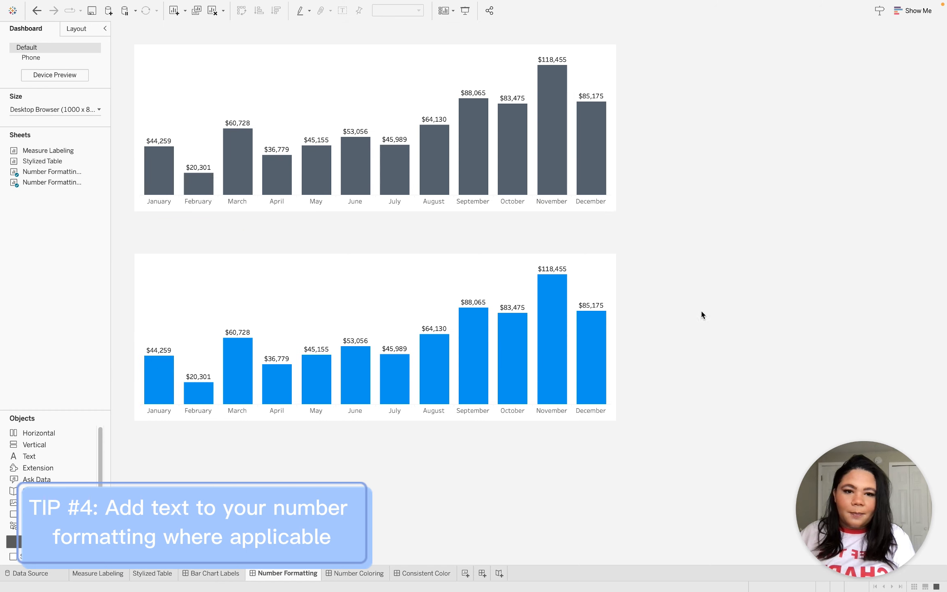
{"action": "left_click", "coordinate": [466, 574]}
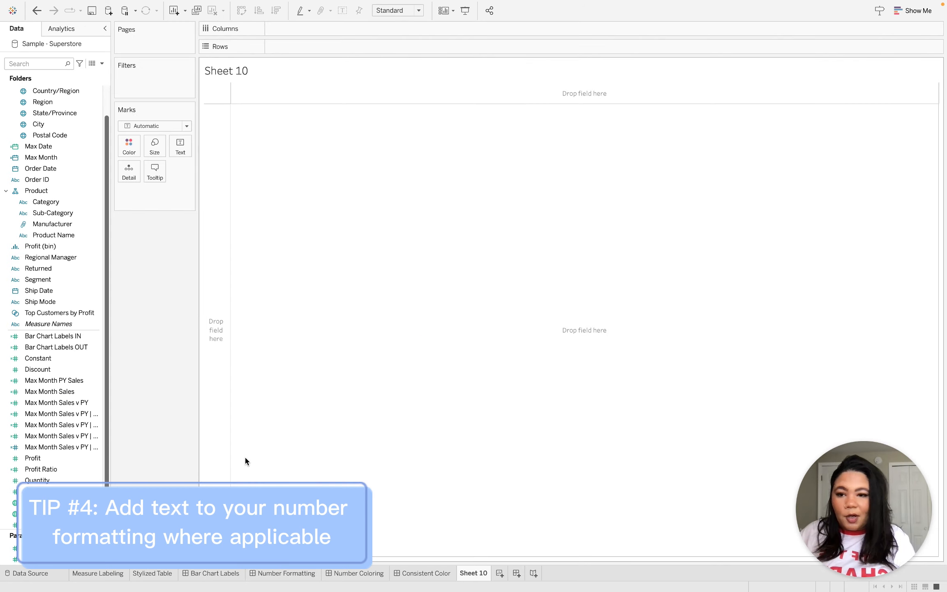
{"action": "left_click", "coordinate": [99, 213]}
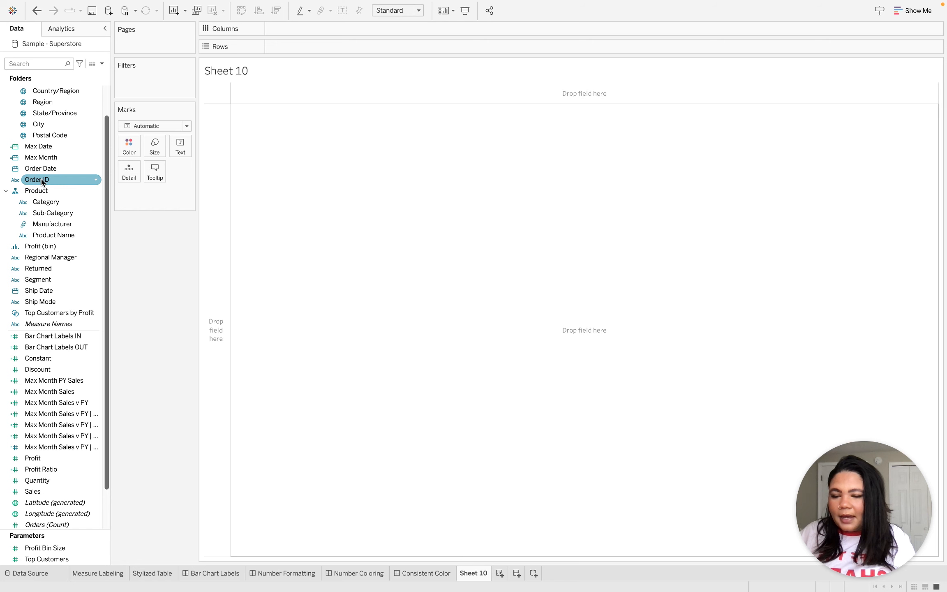
{"action": "left_click_drag", "start_coordinate": [41, 179], "coordinate": [277, 46]}
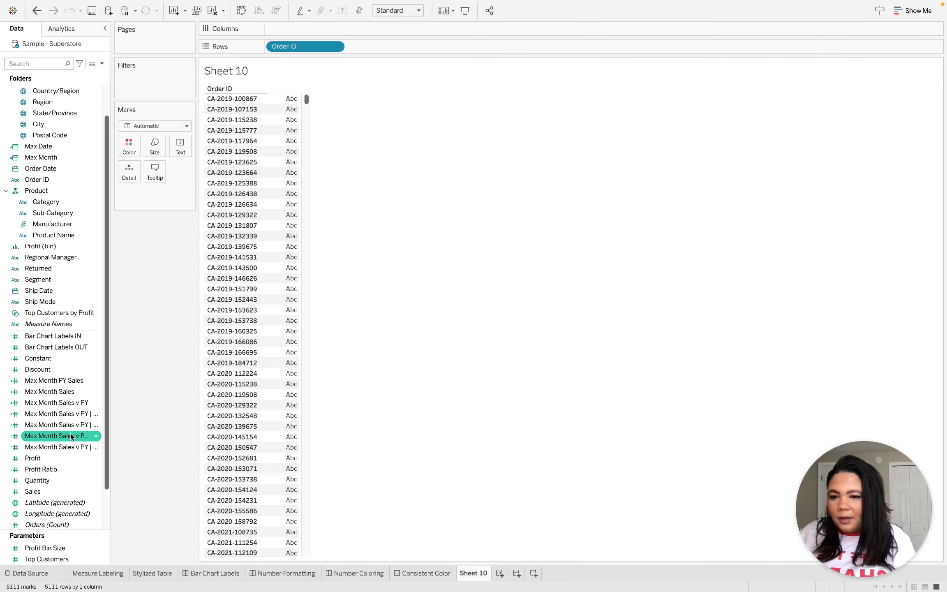
{"action": "left_click_drag", "start_coordinate": [56, 480], "coordinate": [183, 141]}
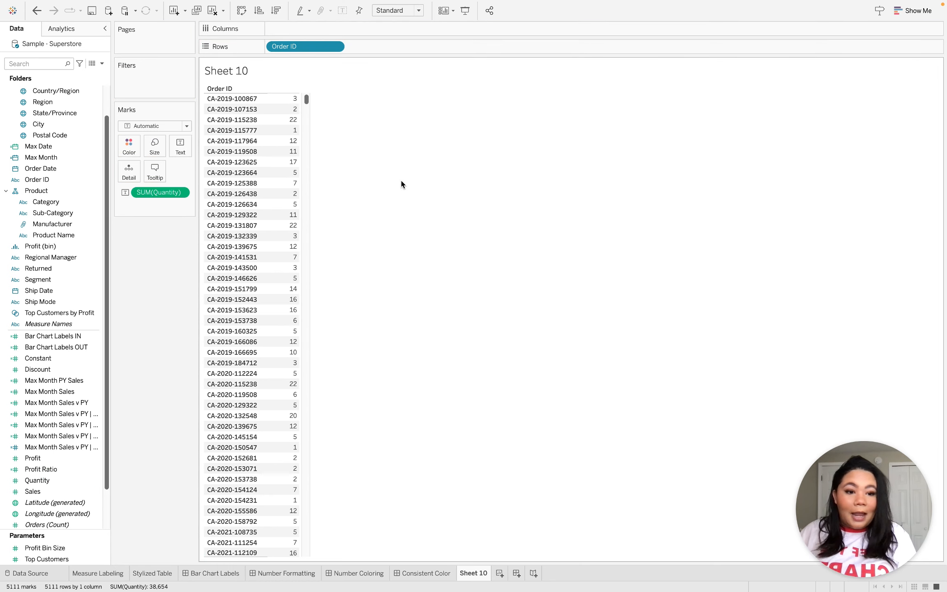
Set the default number format of the Quantity field to the custom format "0 products".
{"action": "right_click", "coordinate": [66, 477]}
{"action": "mouse_move", "coordinate": [117, 404]}
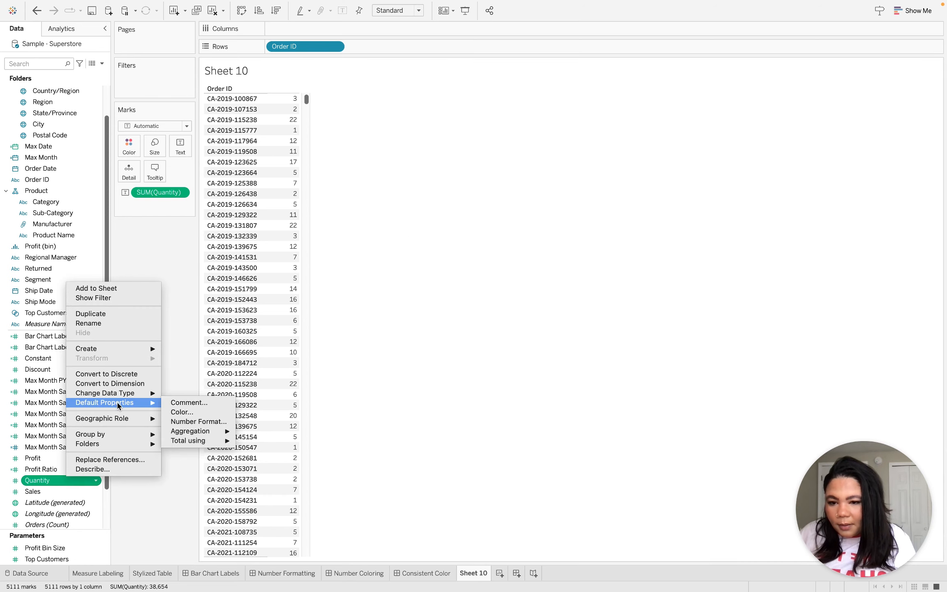
{"action": "left_click", "coordinate": [211, 422]}
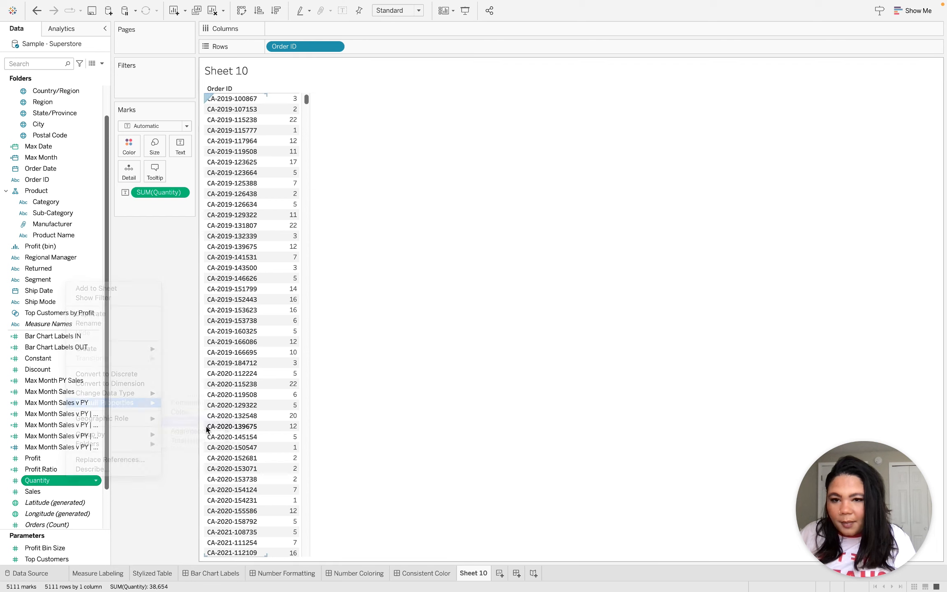
{"action": "left_click", "coordinate": [385, 293]}
{"action": "left_click", "coordinate": [503, 247]}
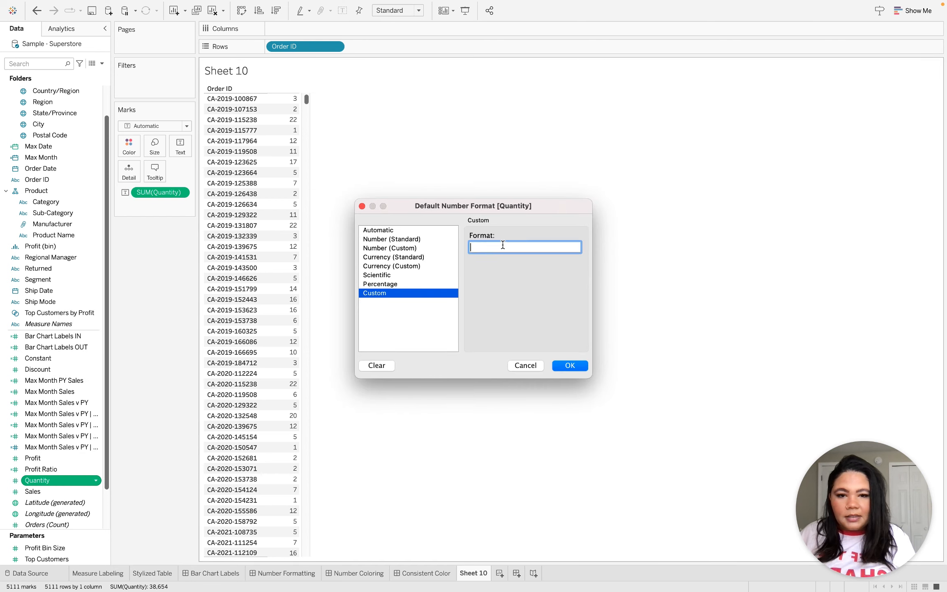
{"action": "type", "text": "0"}
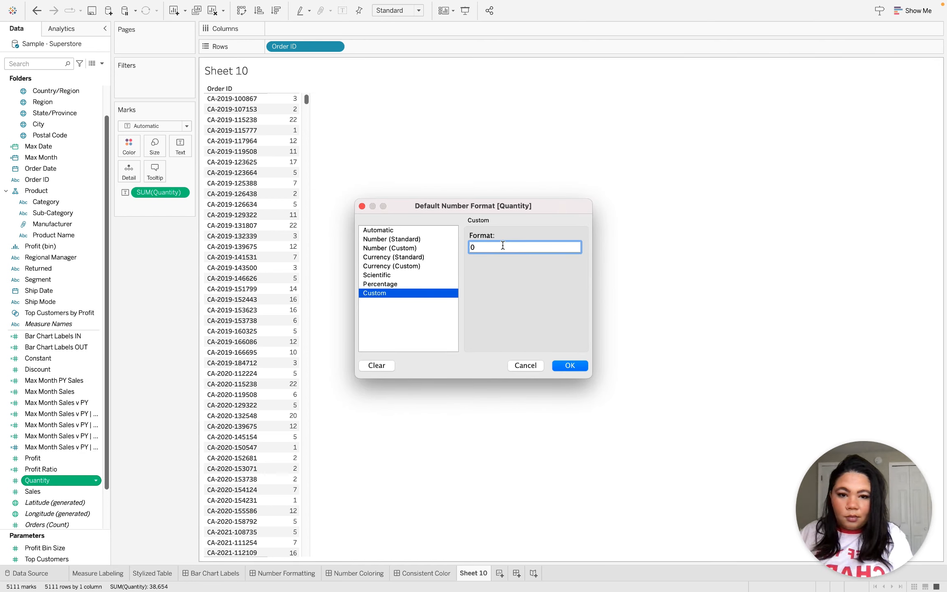
{"action": "type", "text": " products"}
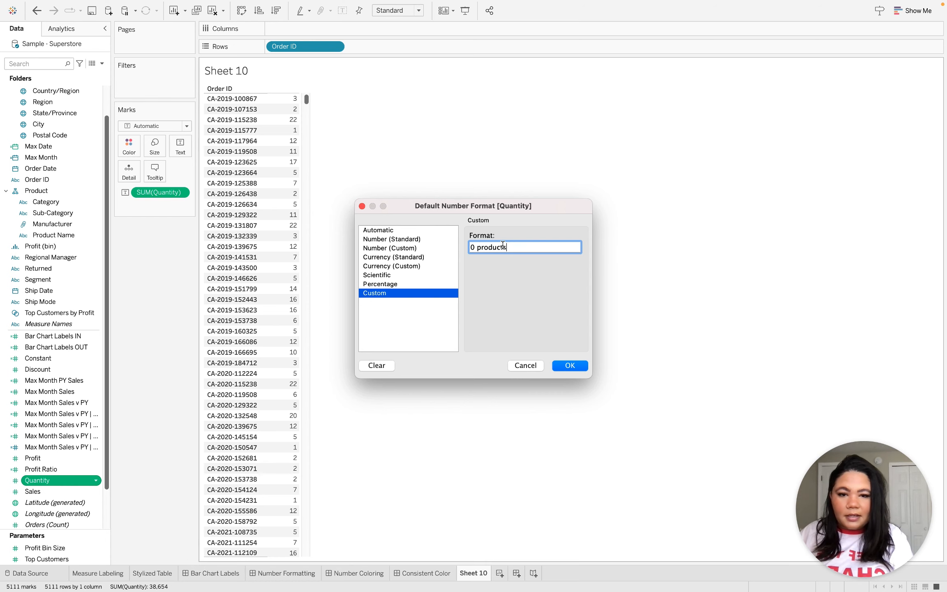
{"action": "left_click", "coordinate": [577, 362]}
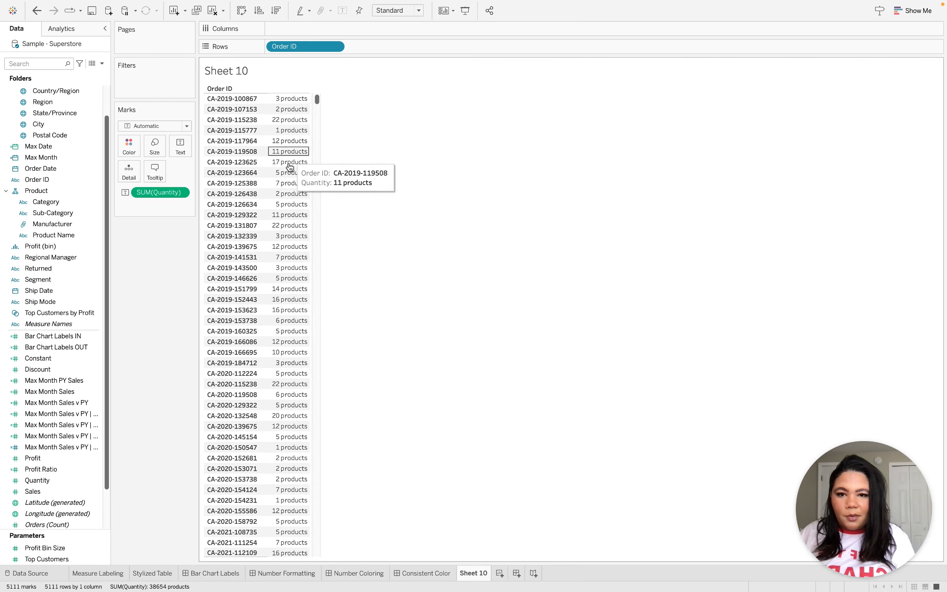
Create another worksheet that plots the sum of Quantity in rows against Order Date in columns.
{"action": "left_click", "coordinate": [500, 574]}
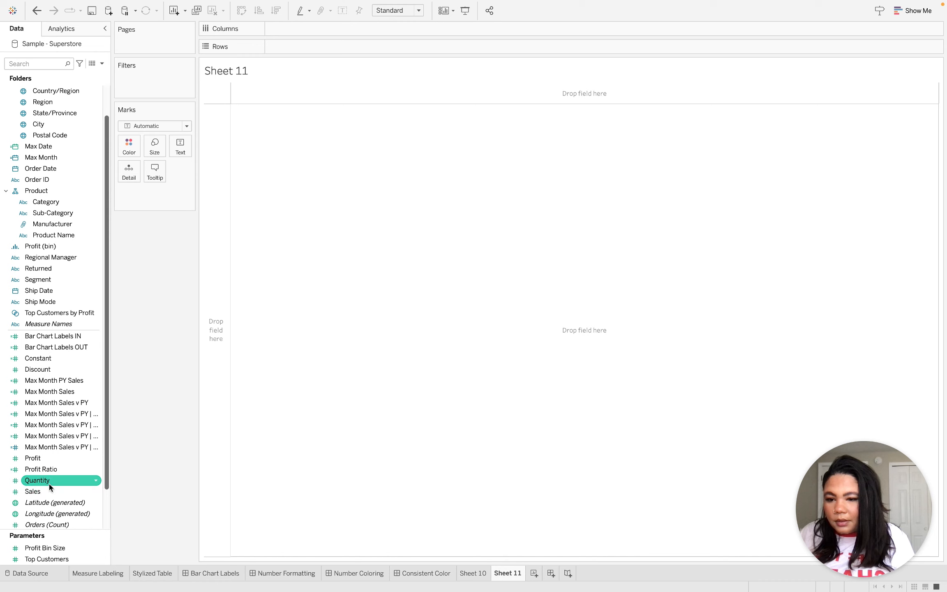
{"action": "mouse_move", "coordinate": [49, 483]}
{"action": "left_mouse_down"}
{"action": "mouse_move", "coordinate": [269, 108]}
{"action": "mouse_move", "coordinate": [279, 36]}
{"action": "mouse_move", "coordinate": [281, 48]}
{"action": "left_mouse_up"}
{"action": "scroll", "coordinate": [56, 148], "scroll_direction": "down", "scroll_amount": 2}
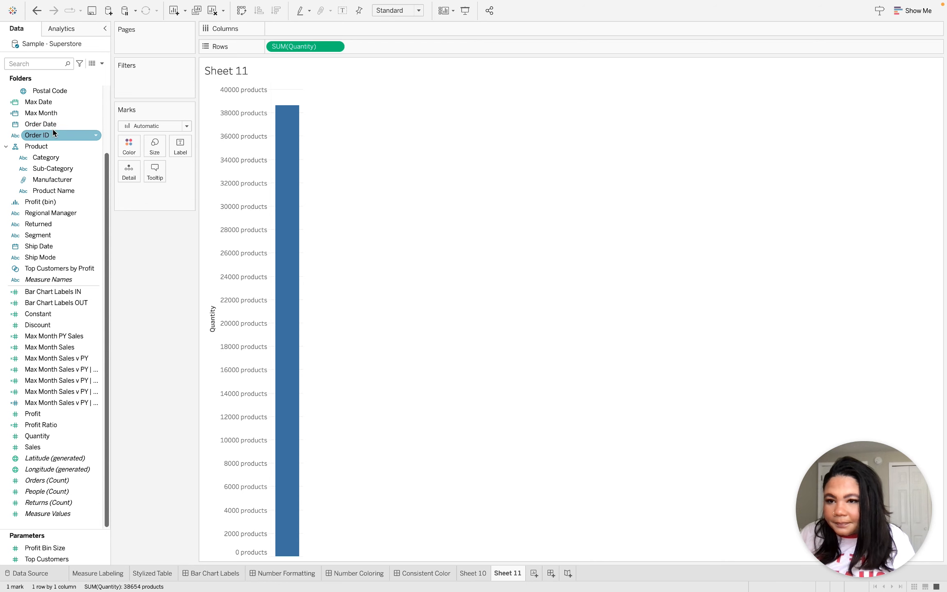
{"action": "left_click_drag", "start_coordinate": [52, 128], "coordinate": [287, 28]}
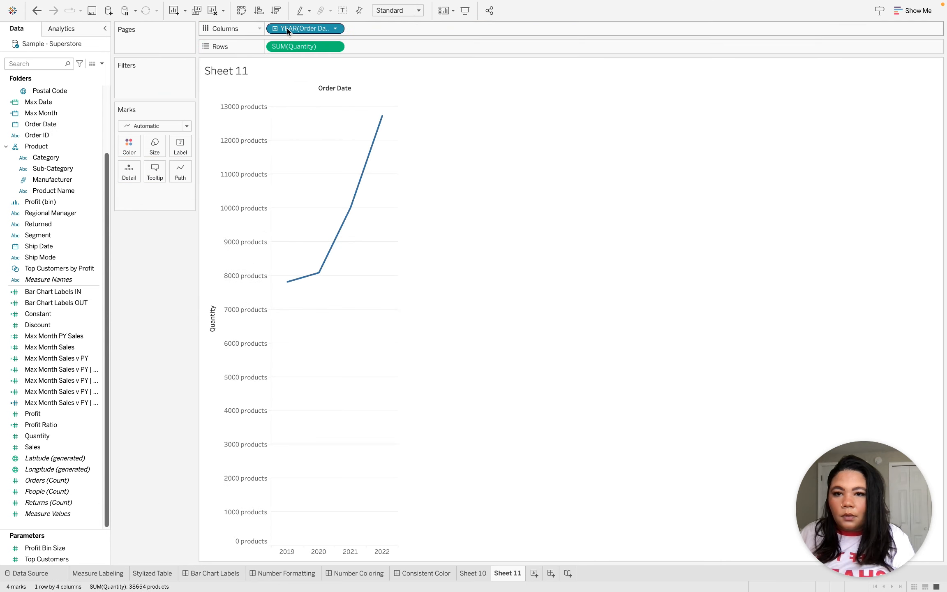
{"action": "right_click", "coordinate": [288, 28]}
{"action": "left_click", "coordinate": [362, 191]}
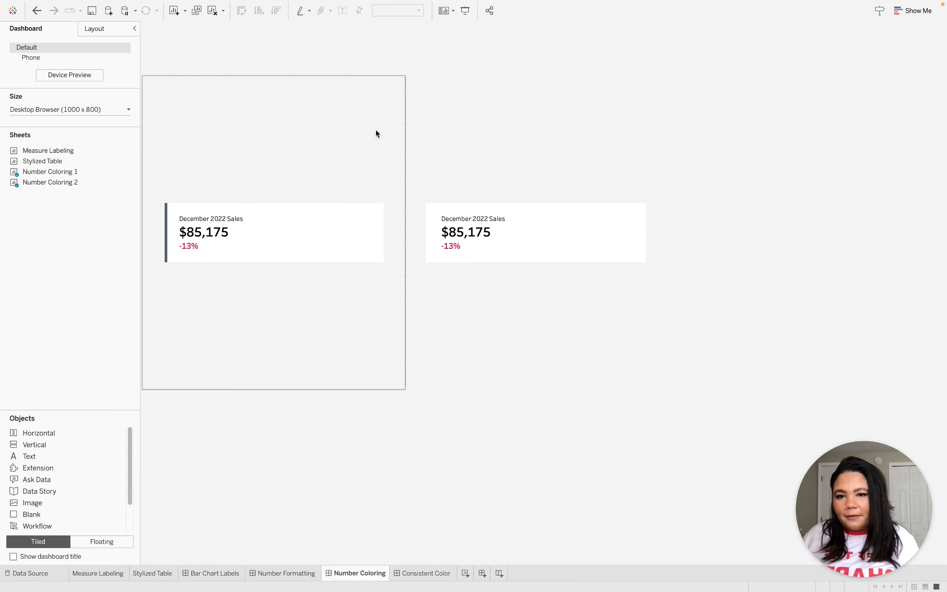
Open the Number Coloring 1 worksheet from the Number Coloring dashboard and bring up its label text for editing.
{"action": "left_click", "coordinate": [334, 180]}
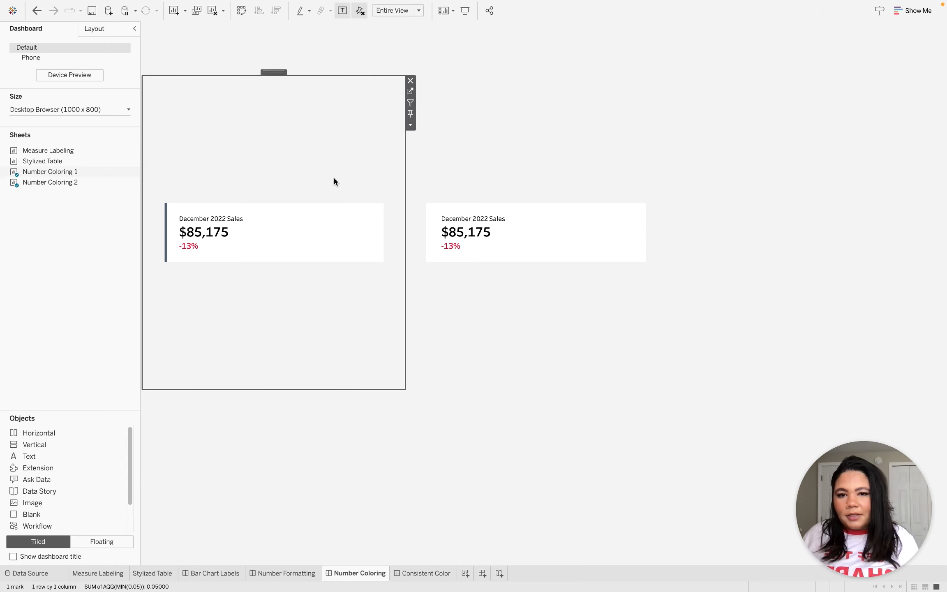
{"action": "left_click", "coordinate": [410, 91]}
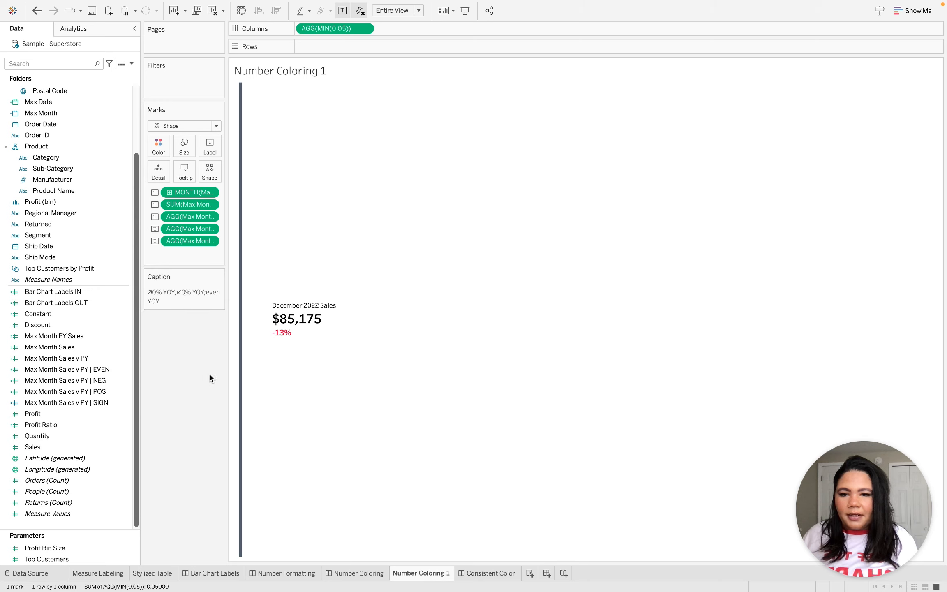
{"action": "left_click", "coordinate": [210, 146]}
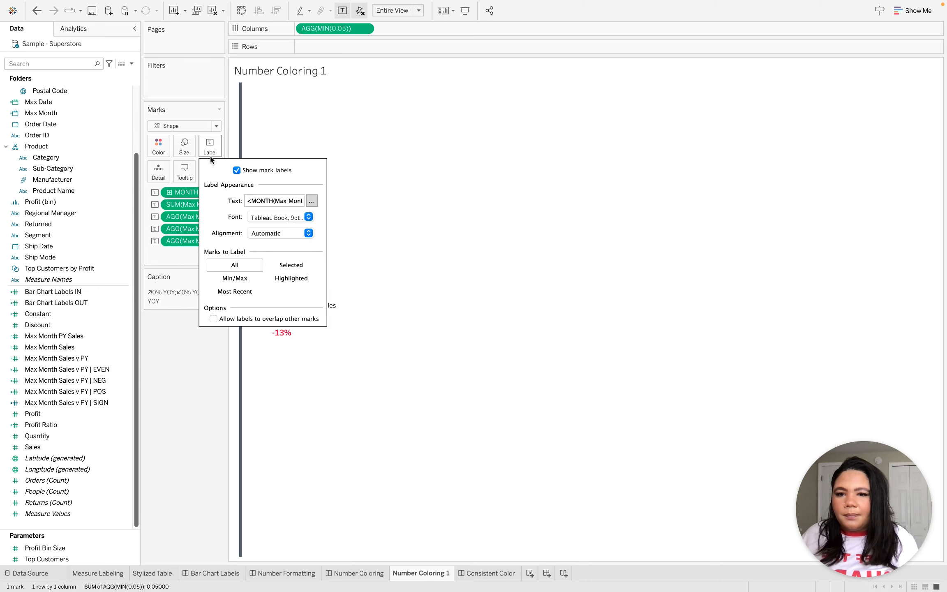
{"action": "left_click", "coordinate": [312, 202]}
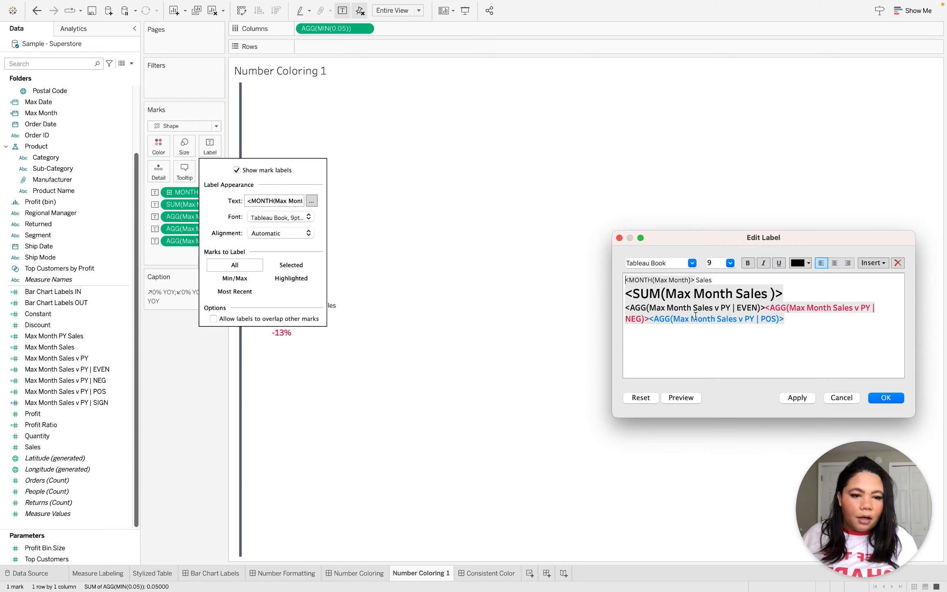
Examine the EVEN, NEG and POS fields and their text colors in the label text, leaving the label unedited.
{"action": "double_click", "coordinate": [657, 309]}
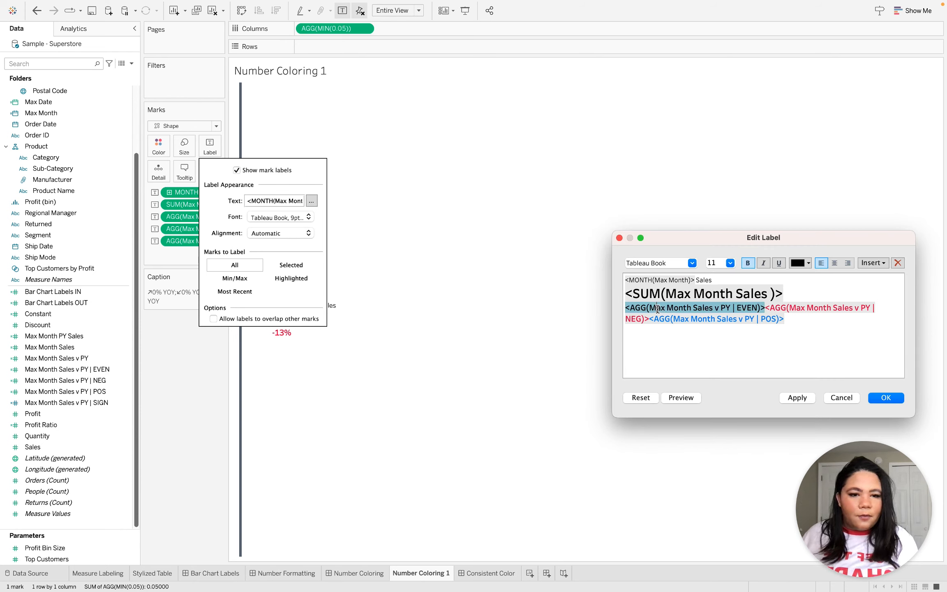
{"action": "double_click", "coordinate": [842, 308]}
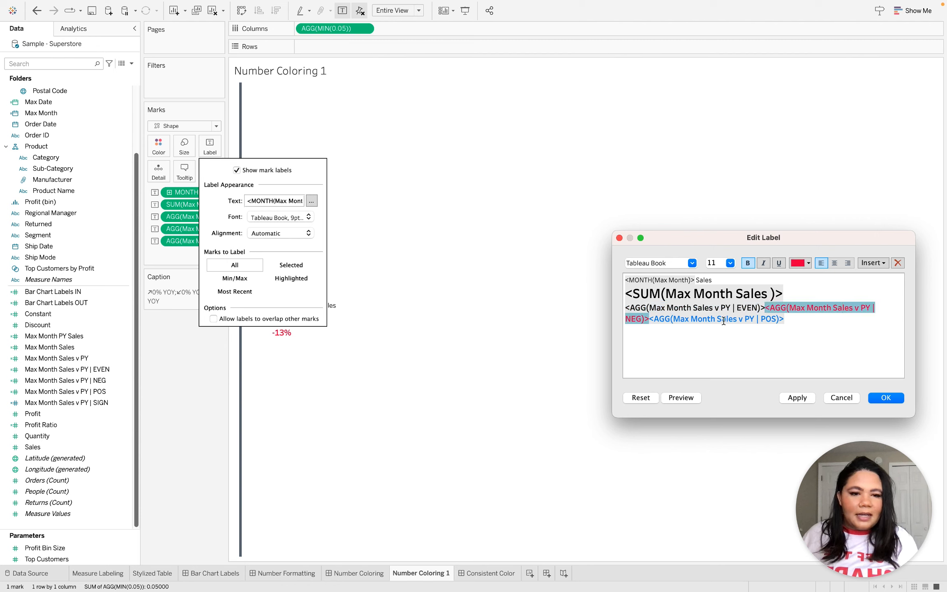
{"action": "double_click", "coordinate": [725, 320]}
{"action": "left_click", "coordinate": [808, 327]}
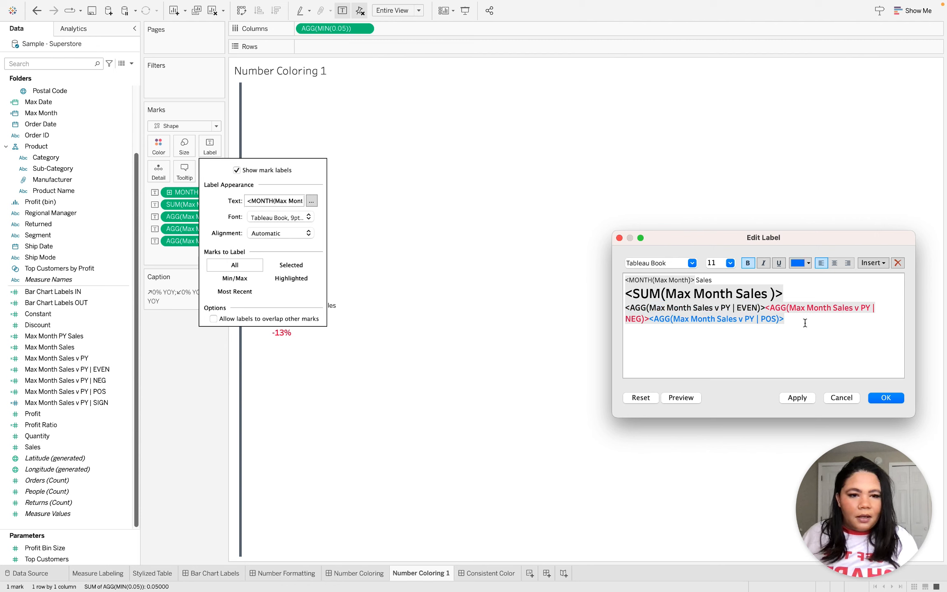
{"action": "left_click_drag", "start_coordinate": [702, 324], "coordinate": [621, 313]}
{"action": "left_click", "coordinate": [814, 326]}
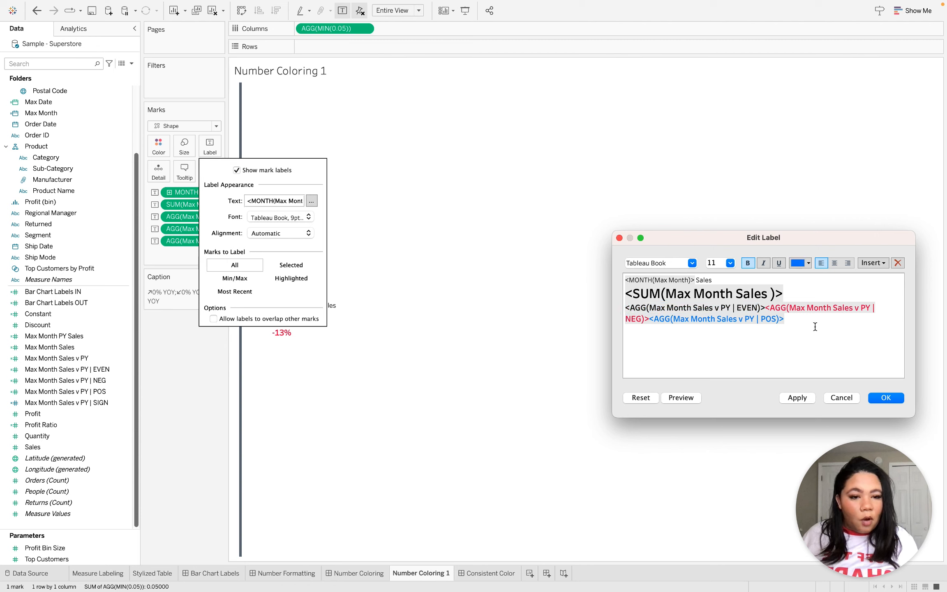
{"action": "left_click", "coordinate": [839, 397]}
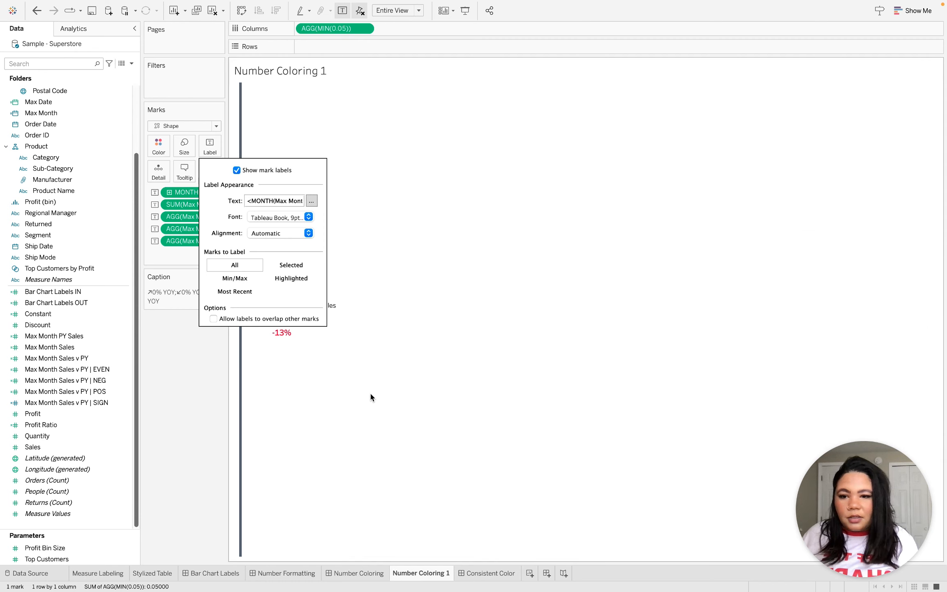
{"action": "left_click", "coordinate": [206, 380]}
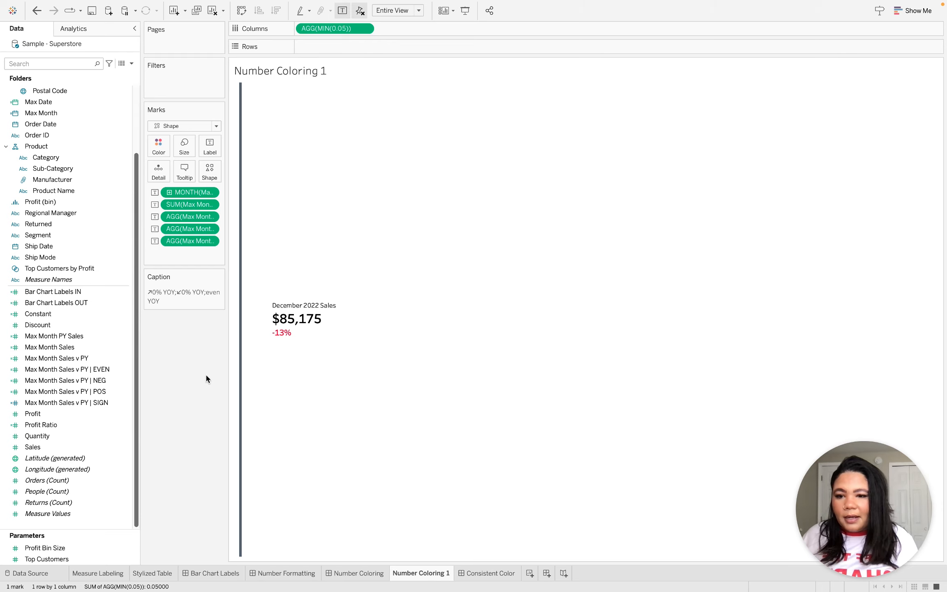
Set the default number format of the Max Month Sales v PY EVEN, NEG and POS fields together to custom "↗0% YOY;↙0% YOY;even YOY".
{"action": "left_click", "coordinate": [100, 371]}
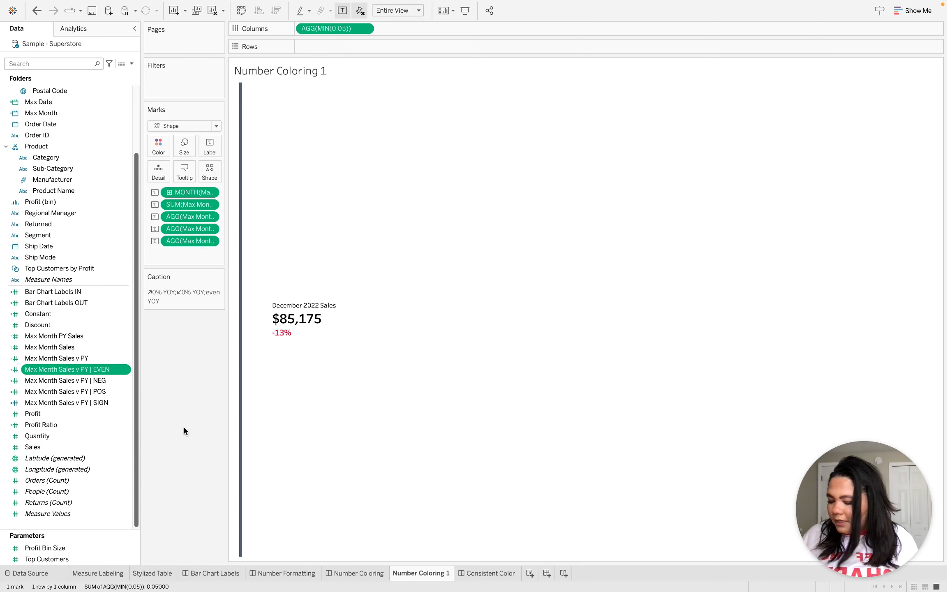
{"action": "left_click", "coordinate": [101, 392], "text": "shift"}
{"action": "right_click", "coordinate": [101, 396]}
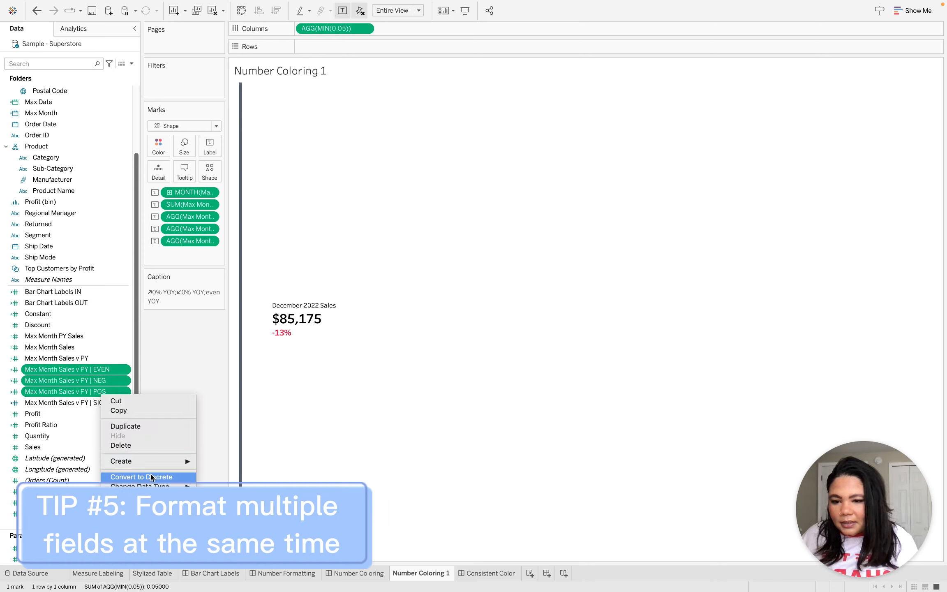
{"action": "left_click", "coordinate": [226, 515]}
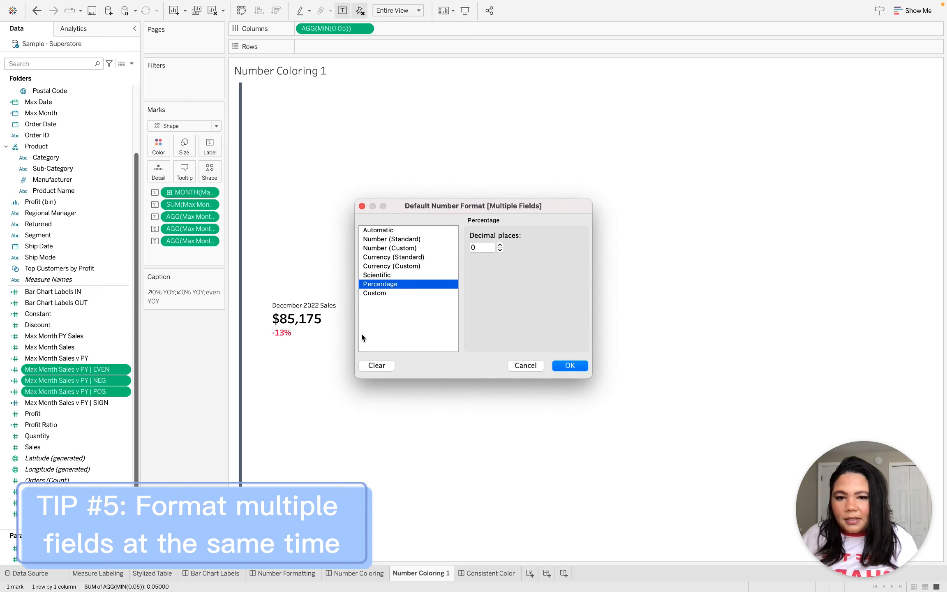
{"action": "left_click", "coordinate": [391, 295]}
{"action": "left_click", "coordinate": [488, 248]}
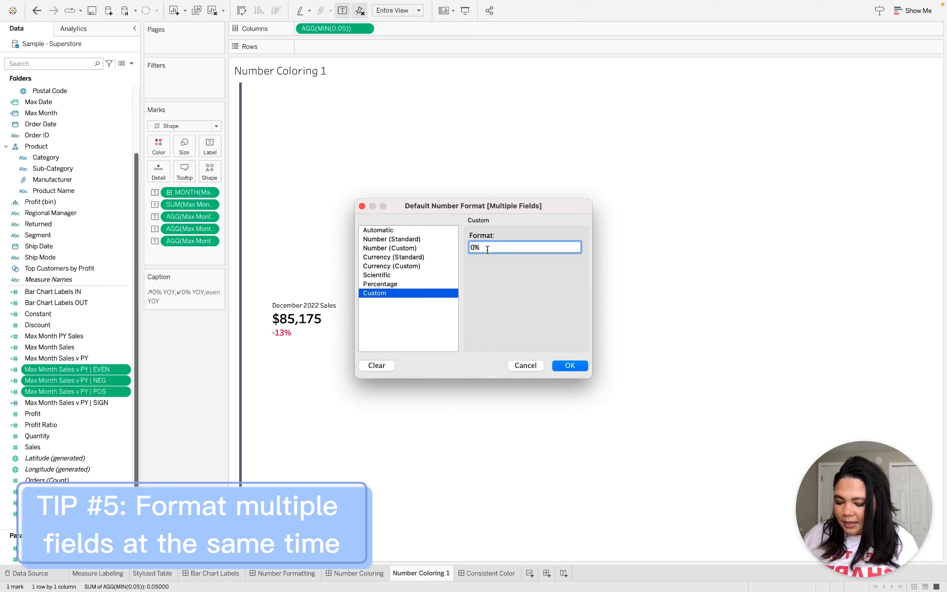
{"action": "left_click_drag", "start_coordinate": [488, 250], "coordinate": [450, 254]}
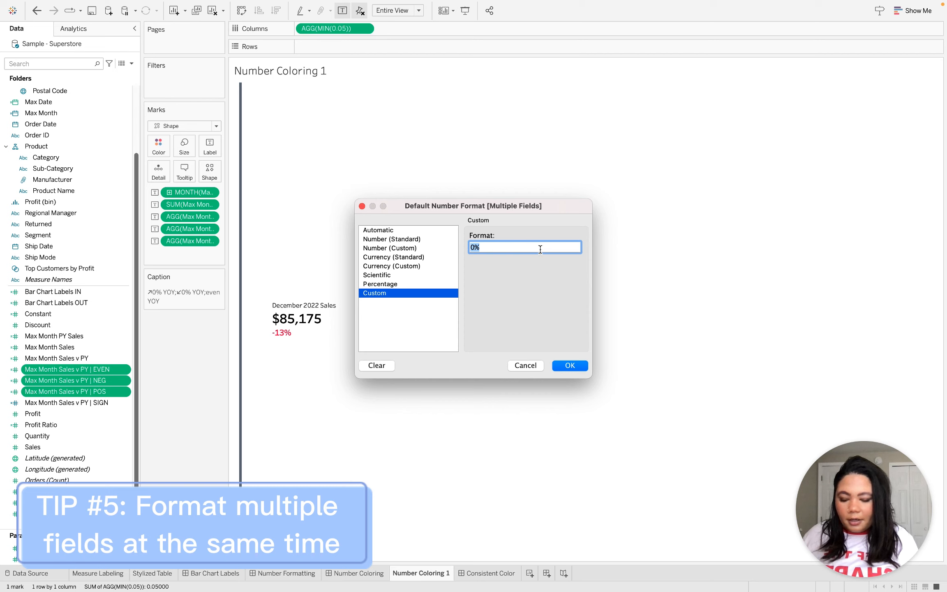
{"action": "type", "text": "↗0% YOY;↙0% YOY;even YOY"}
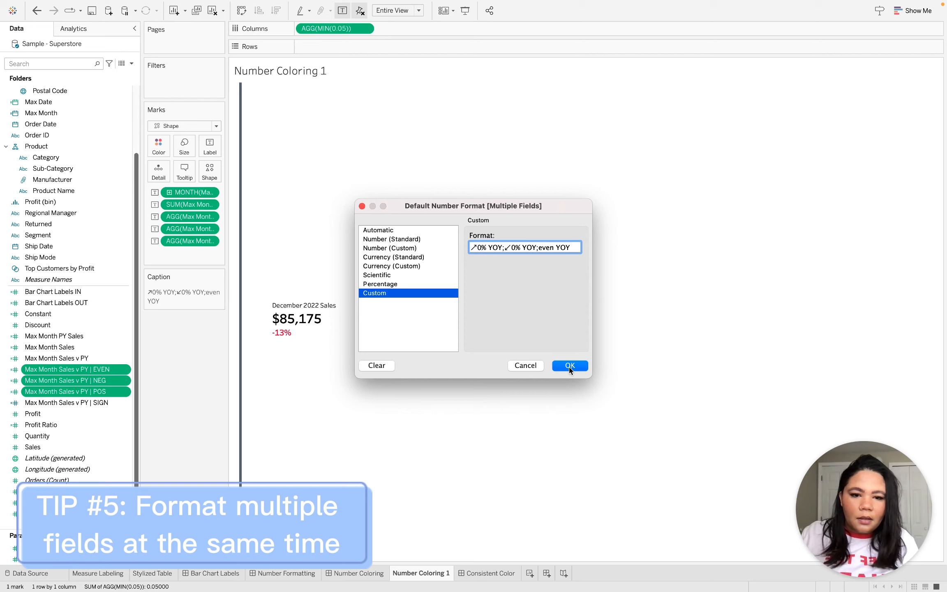
{"action": "left_click", "coordinate": [569, 366]}
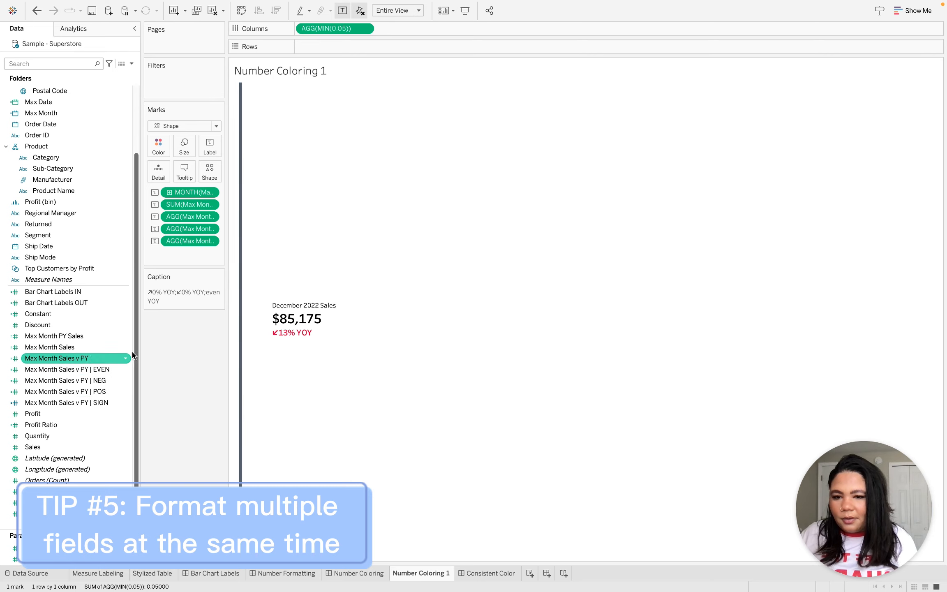
Check the default number formats of the Max Month Sales v PY | POS and EVEN fields without changing them.
{"action": "left_click", "coordinate": [95, 391]}
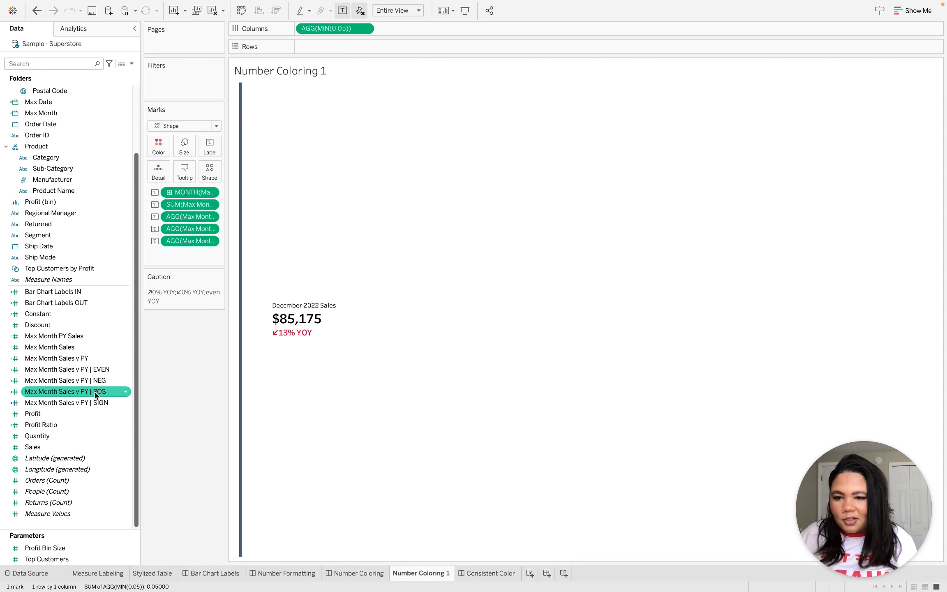
{"action": "right_click", "coordinate": [95, 391]}
{"action": "mouse_move", "coordinate": [180, 316]}
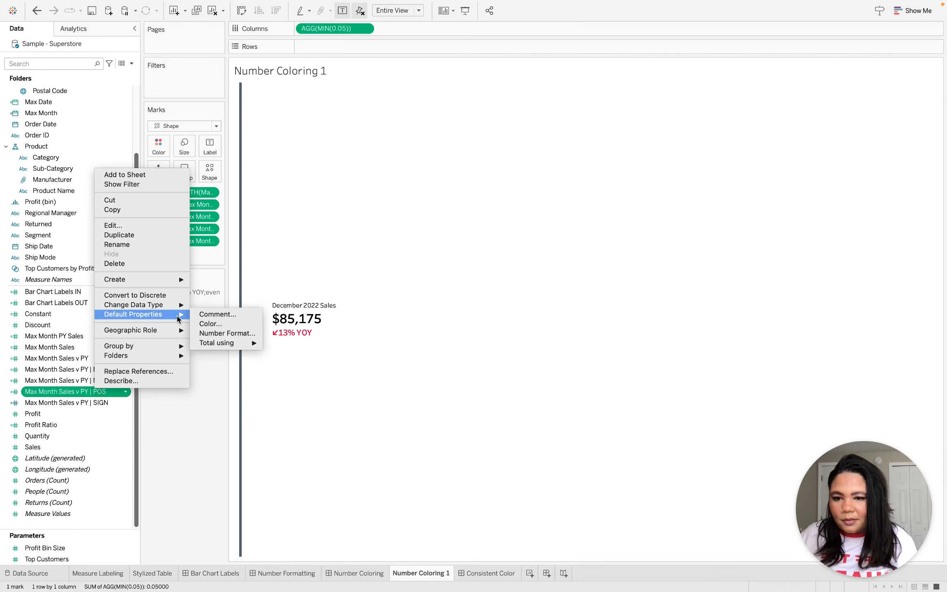
{"action": "left_click", "coordinate": [224, 333]}
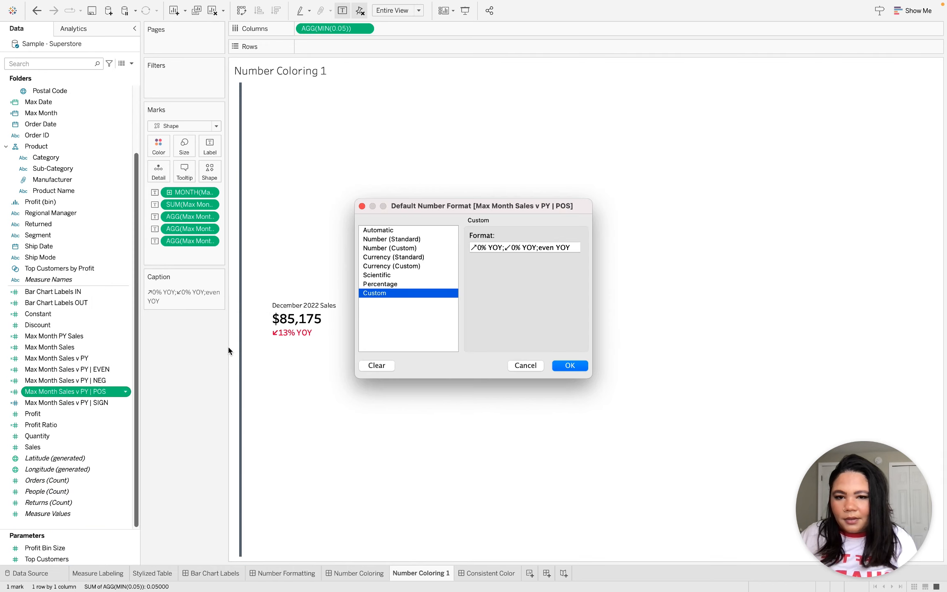
{"action": "left_click", "coordinate": [524, 365]}
{"action": "left_click", "coordinate": [112, 370]}
{"action": "right_click", "coordinate": [112, 370]}
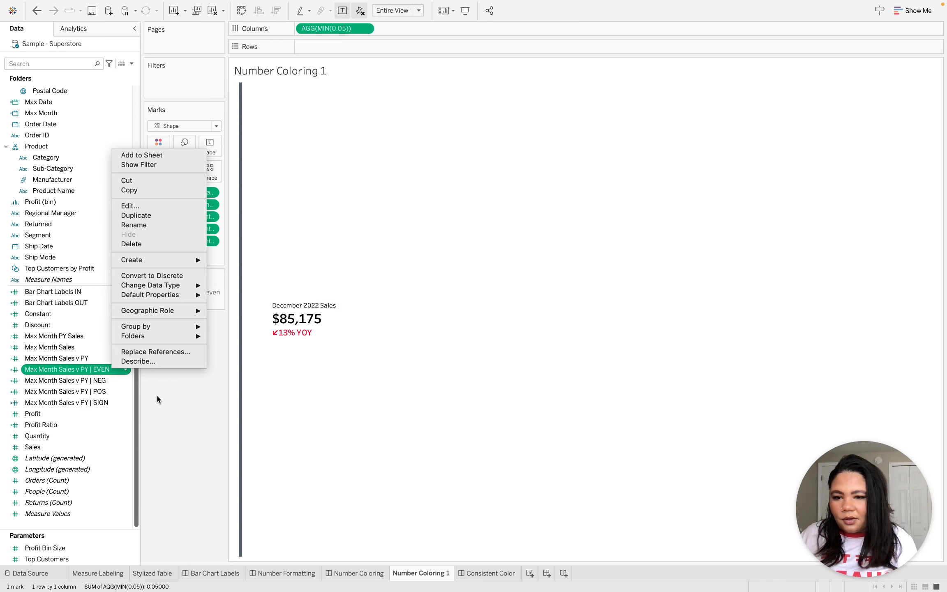
{"action": "mouse_move", "coordinate": [181, 295]}
{"action": "left_click", "coordinate": [241, 315]}
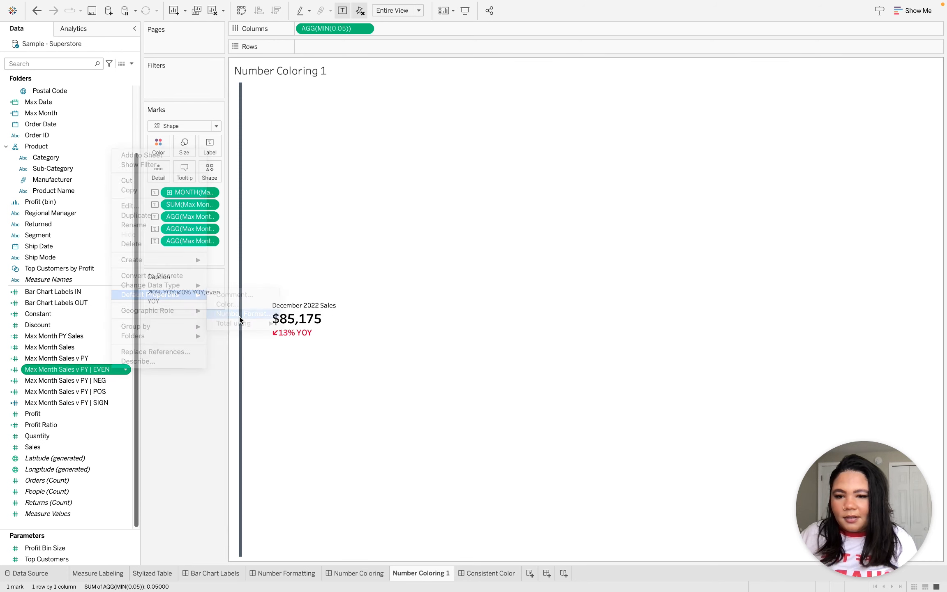
{"action": "left_click", "coordinate": [523, 365]}
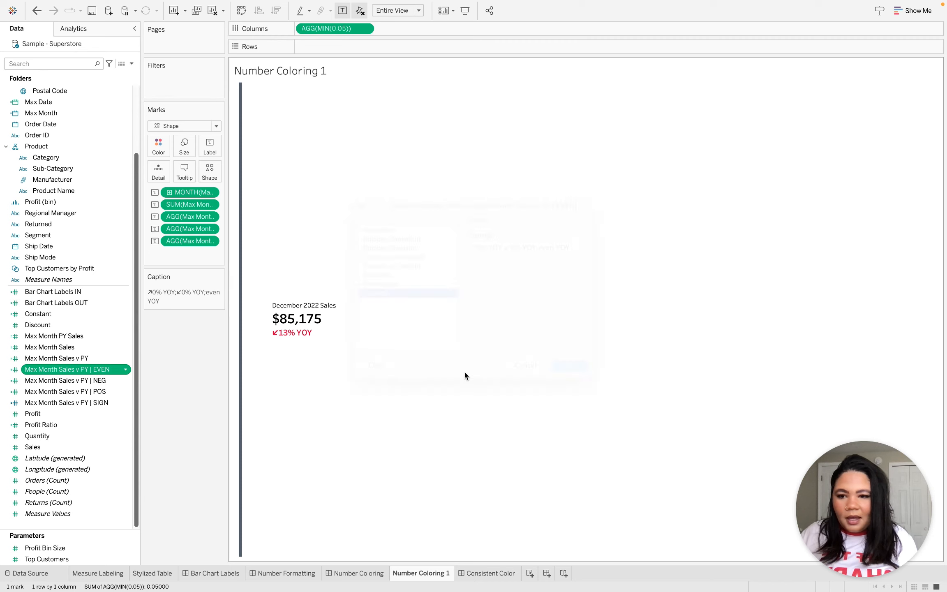
Set the default number format of Profit and Sales together to Currency (Custom) with 0 decimal places.
{"action": "scroll", "coordinate": [70, 377], "scroll_direction": "up", "scroll_amount": 3}
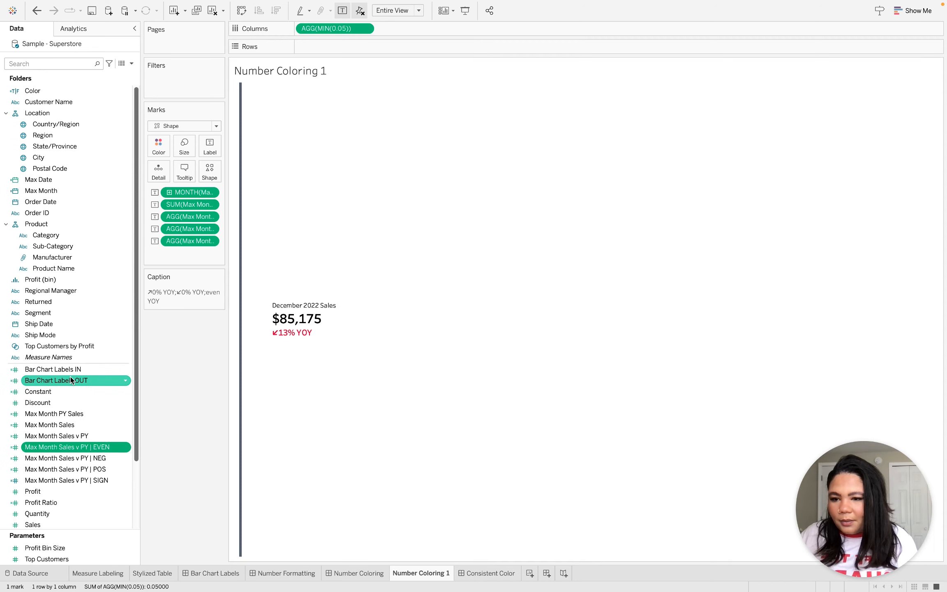
{"action": "scroll", "coordinate": [70, 376], "scroll_direction": "down", "scroll_amount": 3}
{"action": "scroll", "coordinate": [70, 377], "scroll_direction": "down", "scroll_amount": 1}
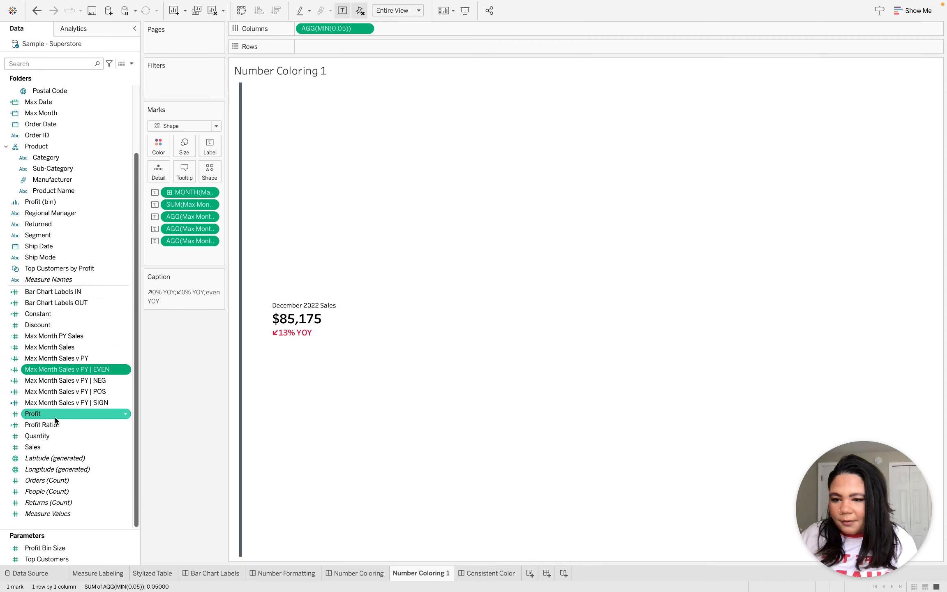
{"action": "left_click", "coordinate": [55, 416]}
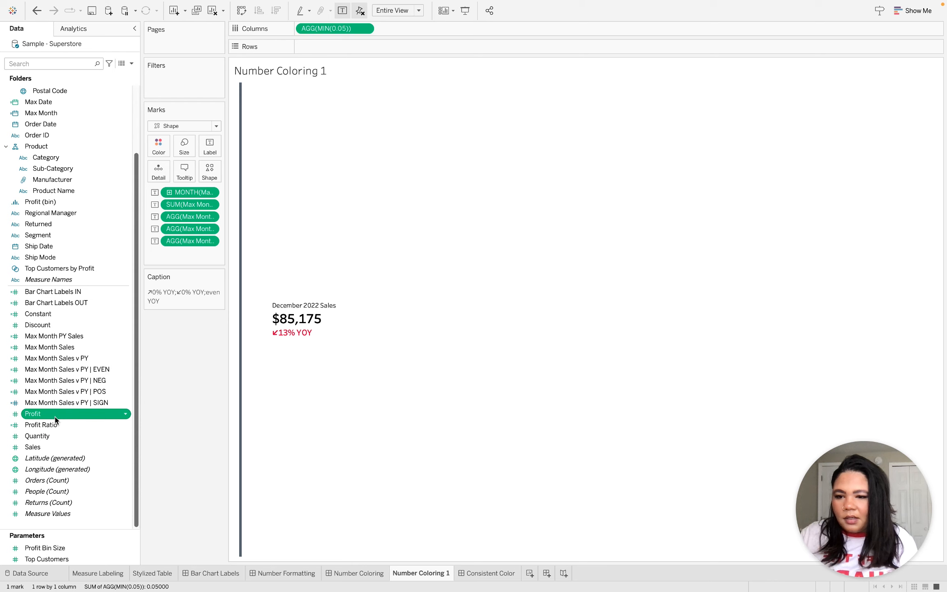
{"action": "left_click", "coordinate": [68, 447], "text": "super"}
{"action": "right_click", "coordinate": [68, 447]}
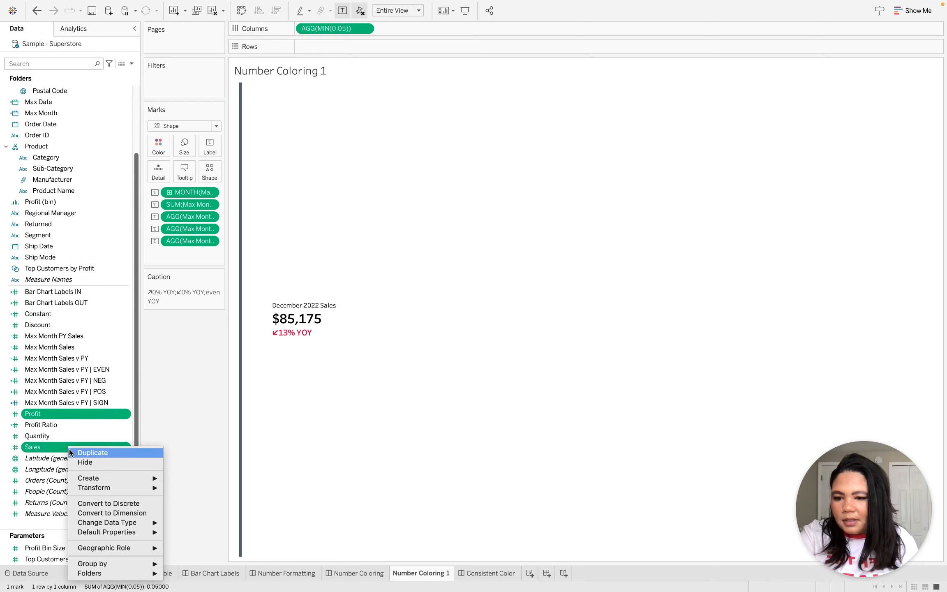
{"action": "mouse_move", "coordinate": [131, 526]}
{"action": "left_click", "coordinate": [190, 534]}
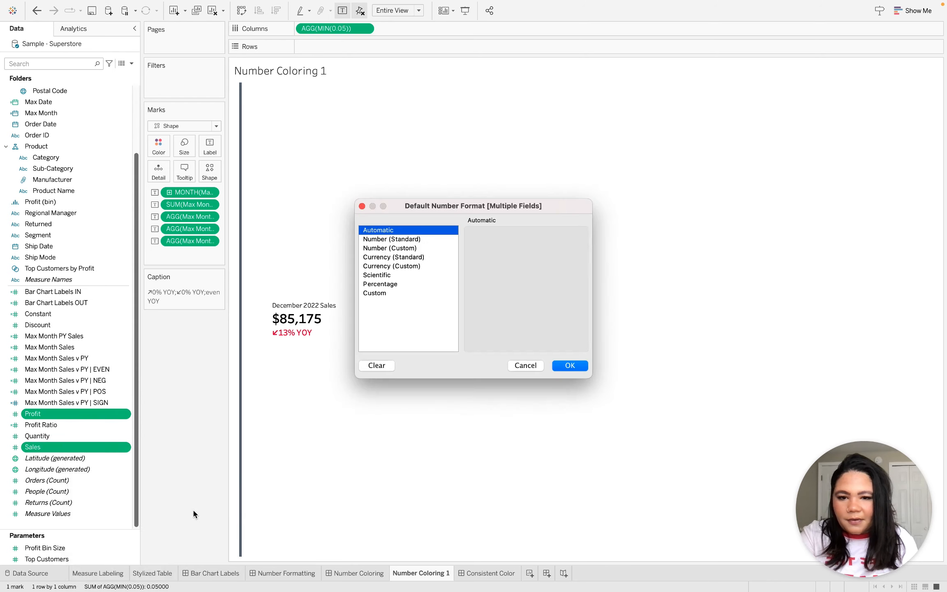
{"action": "left_click", "coordinate": [408, 267]}
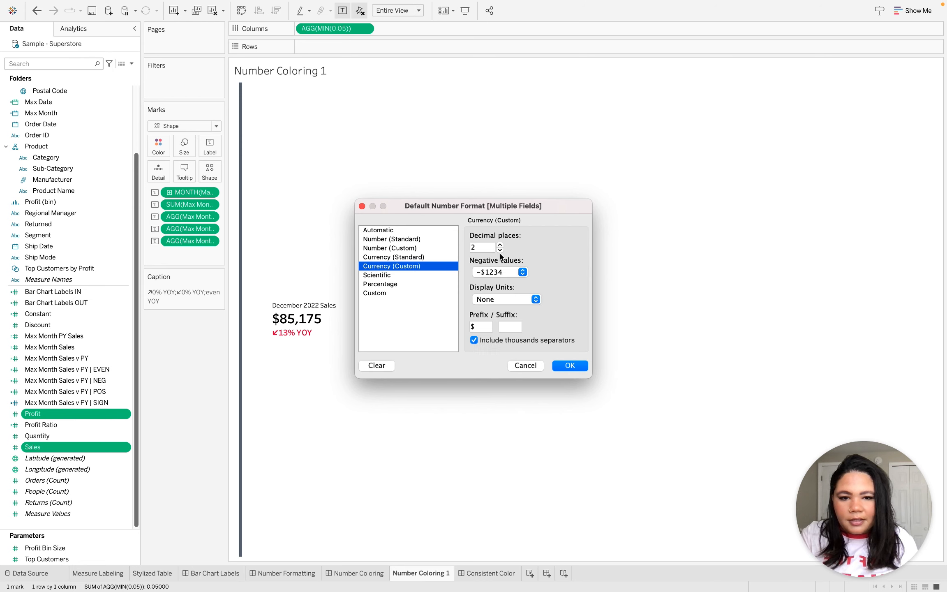
{"action": "left_click", "coordinate": [501, 251]}
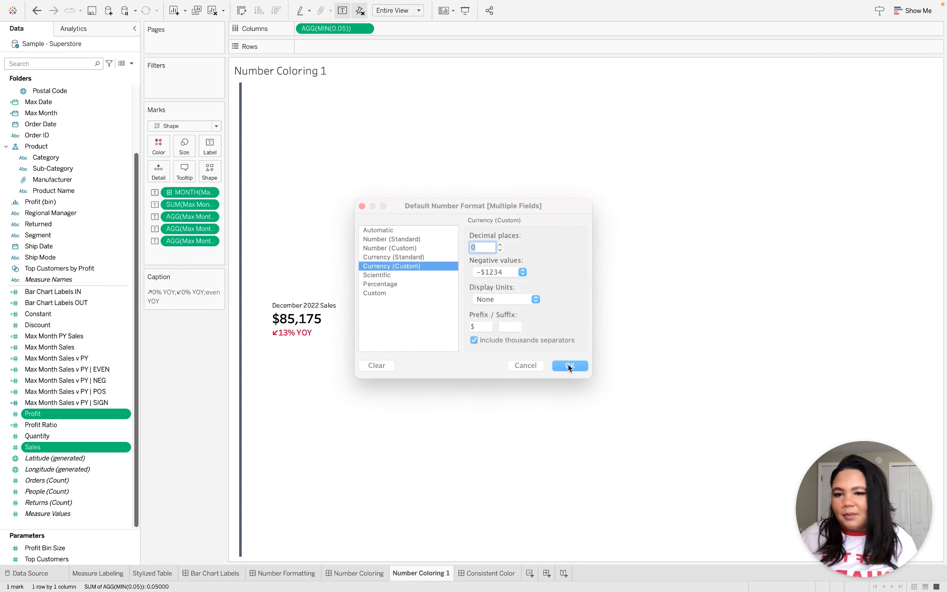
{"action": "left_click", "coordinate": [569, 366]}
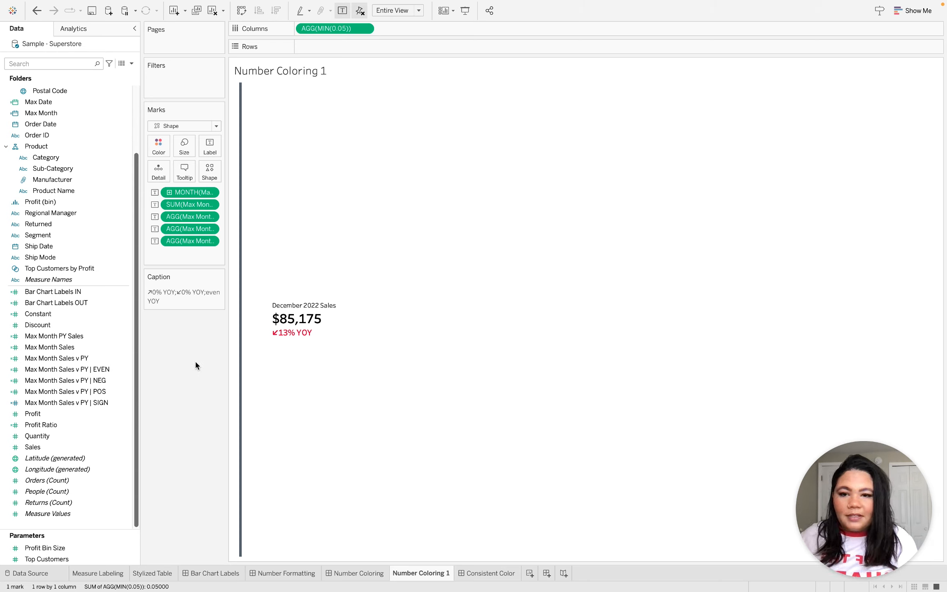
Review the formula of the Max Month Sales v PY | SIGN calculated field and close it unedited.
{"action": "left_click", "coordinate": [99, 370]}
{"action": "left_click", "coordinate": [105, 381]}
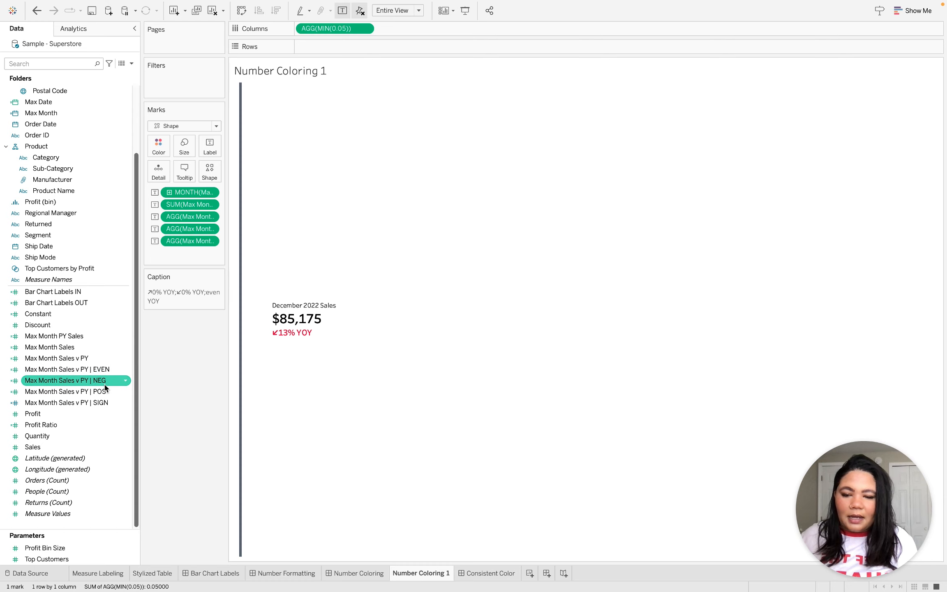
{"action": "left_click", "coordinate": [105, 392]}
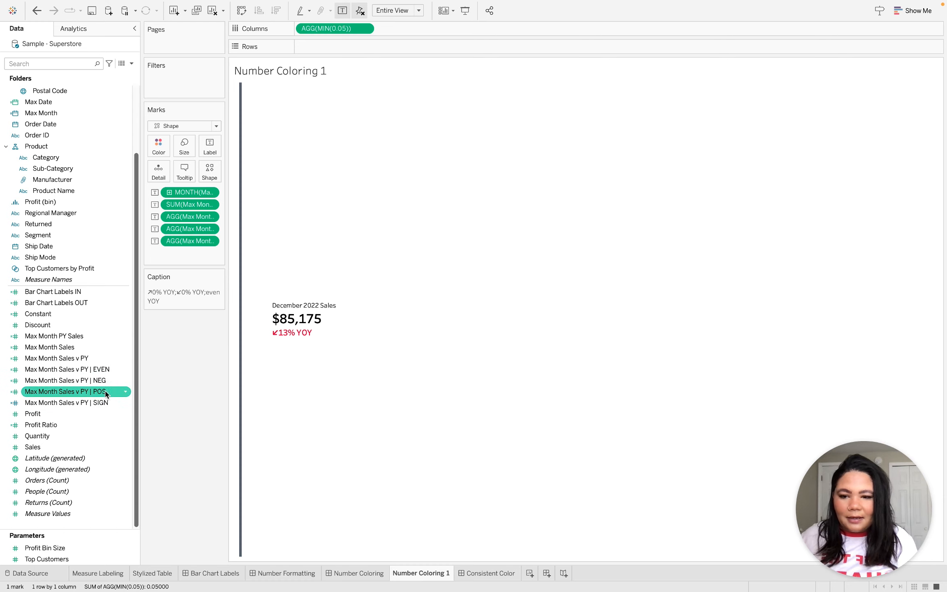
{"action": "right_click", "coordinate": [95, 402]}
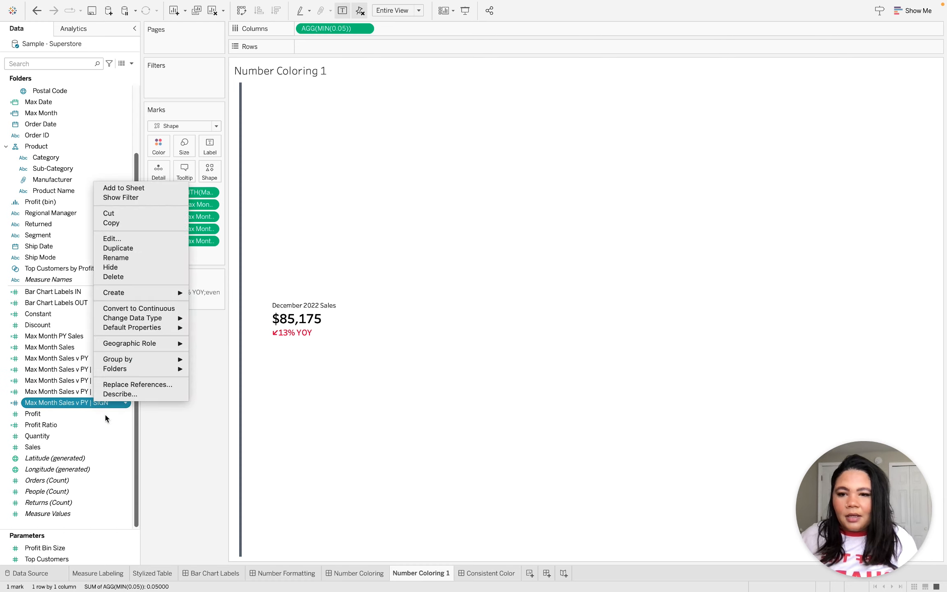
{"action": "left_click", "coordinate": [141, 240]}
{"action": "left_click", "coordinate": [350, 263]}
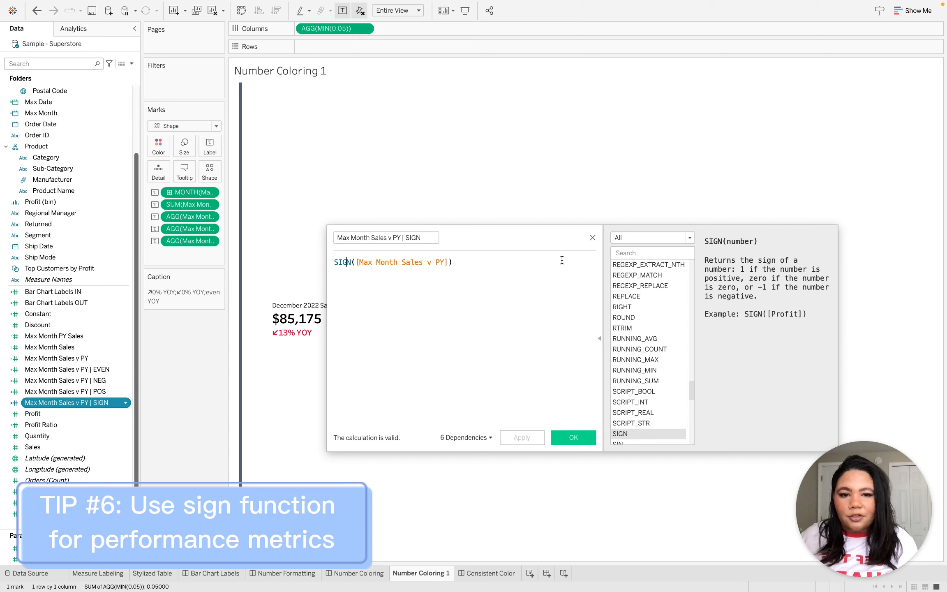
{"action": "left_click", "coordinate": [593, 238]}
Review the formula of the Max Month Sales v PY calculated field, close it unedited and return to the Number Coloring dashboard.
{"action": "right_click", "coordinate": [63, 359]}
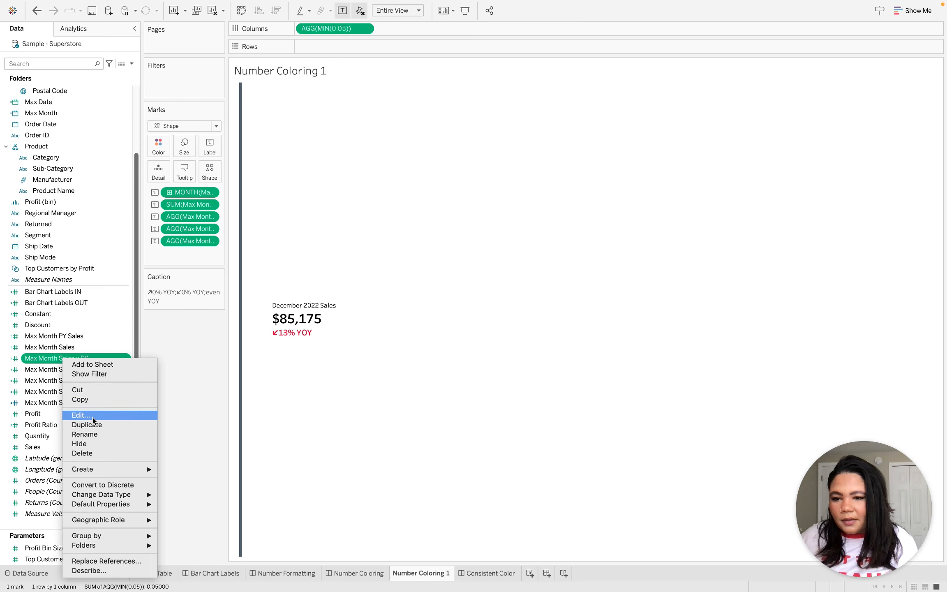
{"action": "left_click", "coordinate": [81, 415]}
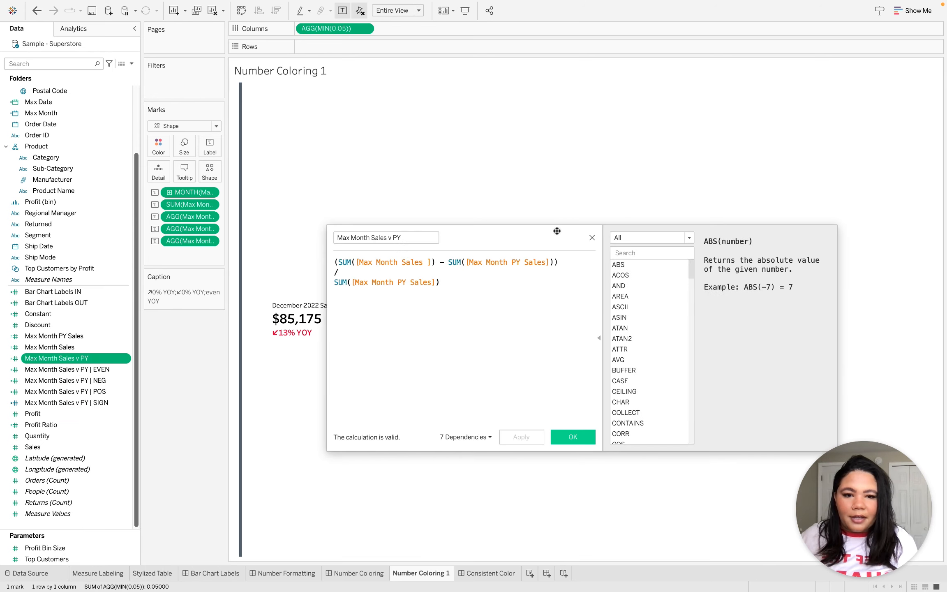
{"action": "left_click", "coordinate": [592, 238]}
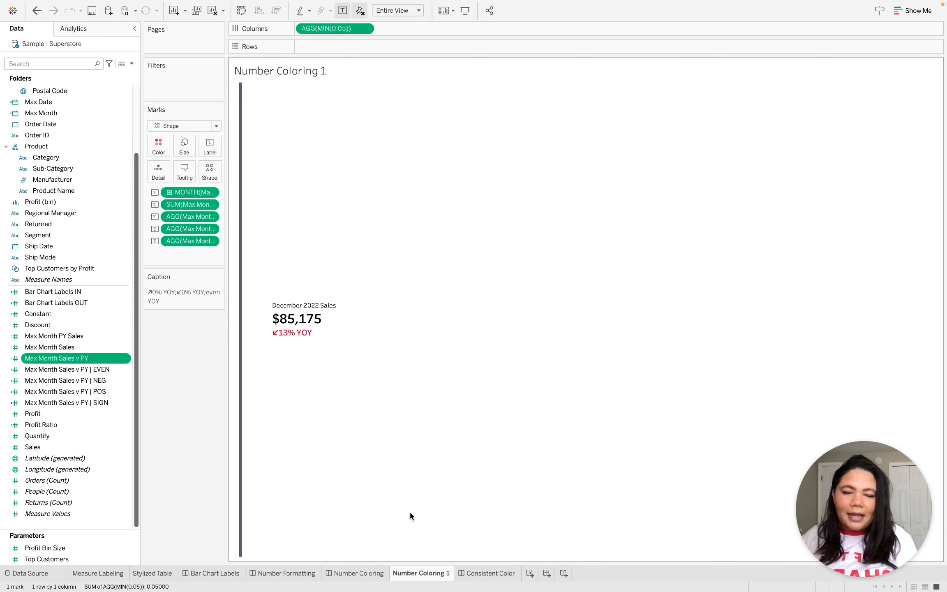
{"action": "left_click", "coordinate": [371, 572]}
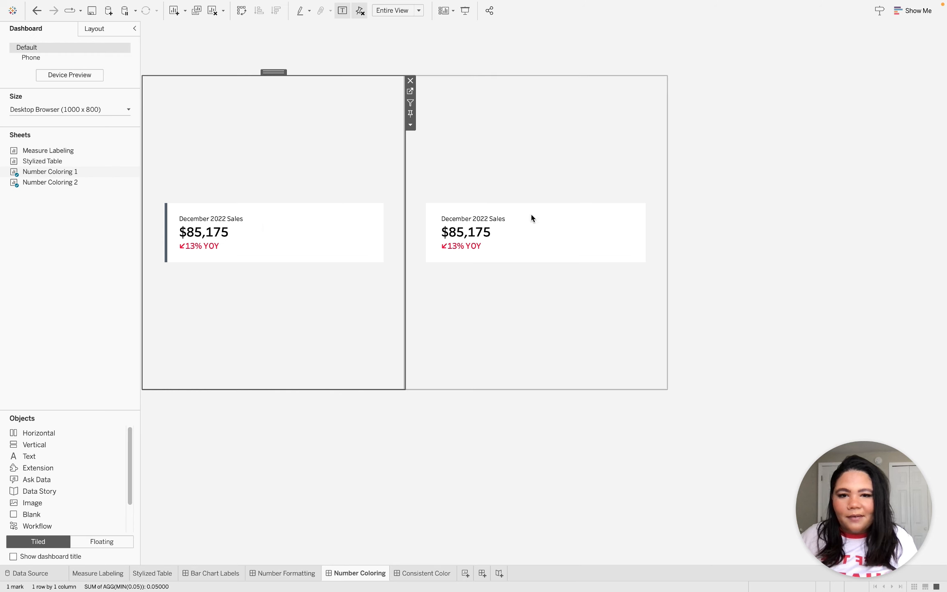
Open the Number Coloring 2 sheet from the dashboard and add a reference line on AGG(MIN(0.05)) for the entire table.
{"action": "left_click", "coordinate": [571, 170]}
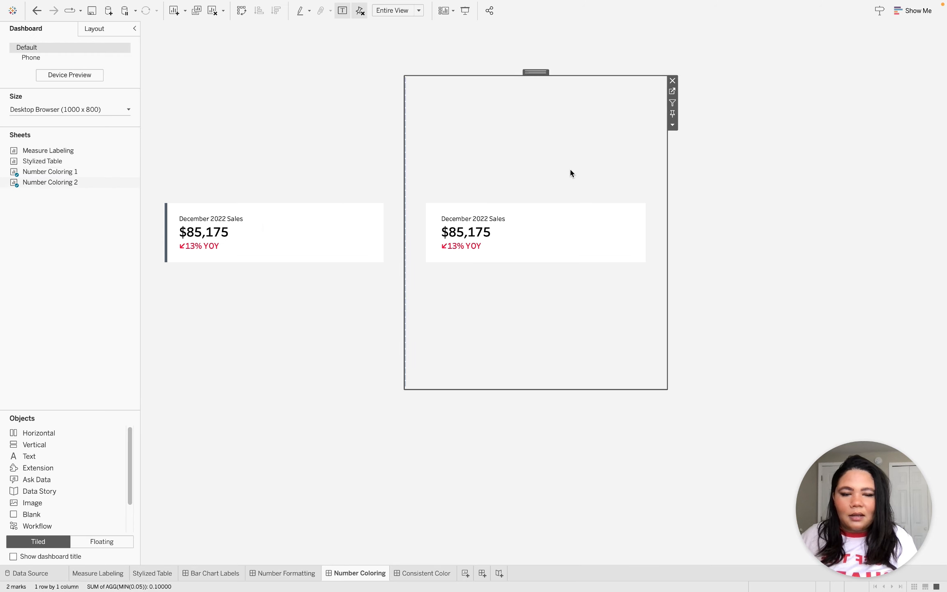
{"action": "left_click", "coordinate": [672, 91]}
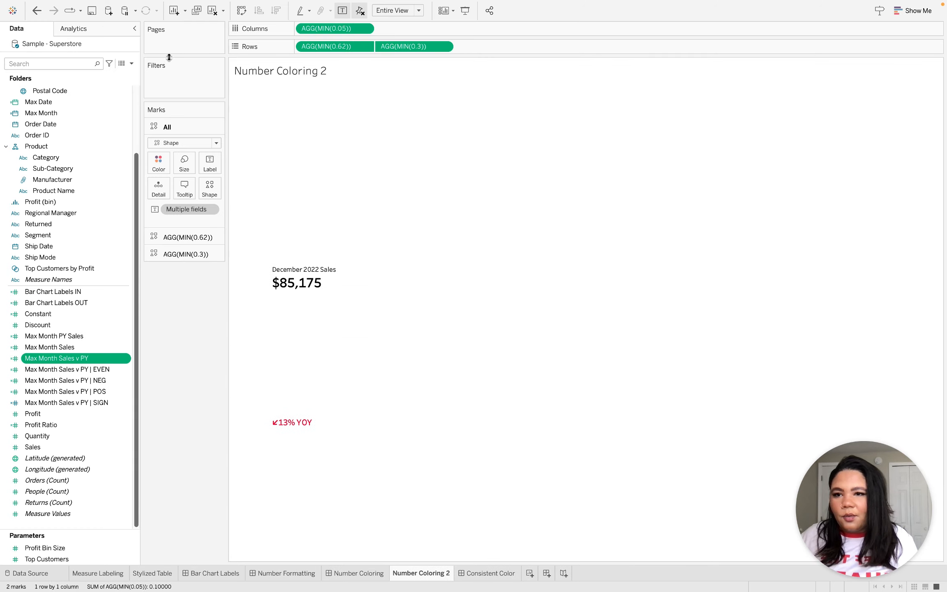
{"action": "left_click", "coordinate": [71, 28]}
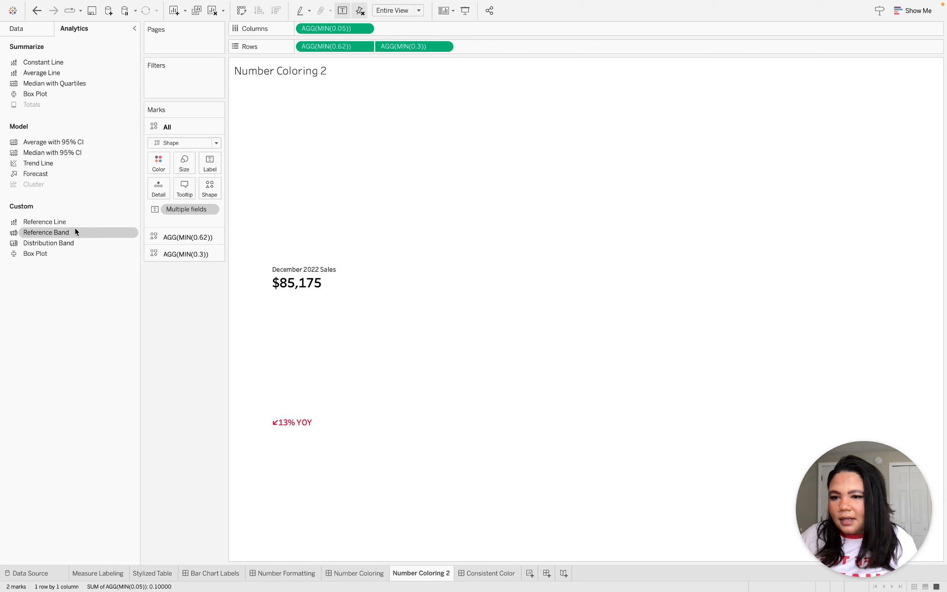
{"action": "left_click_drag", "start_coordinate": [472, 259], "coordinate": [321, 139]}
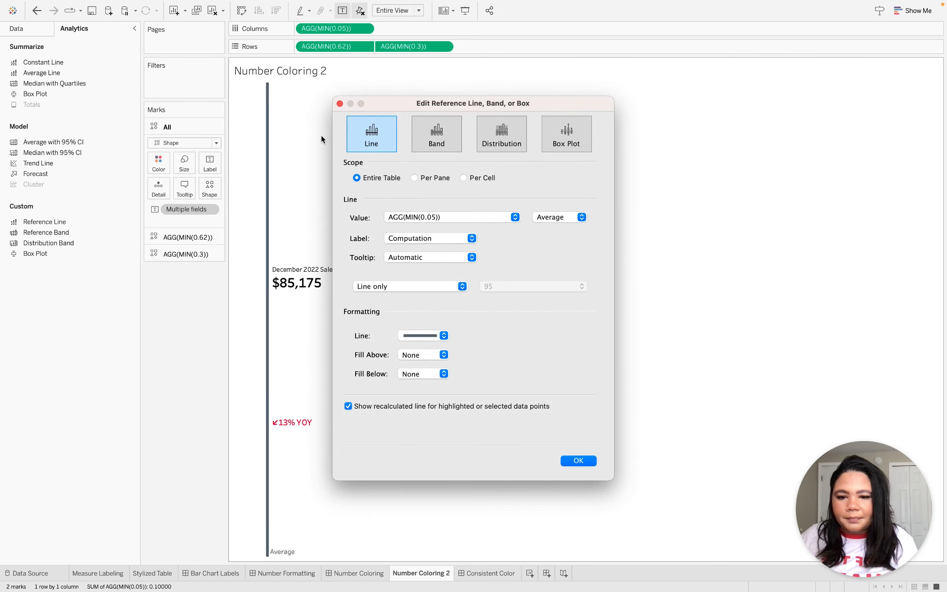
Set the reference line to a Constant value with a Computation label and Automatic tooltip, and open its value for editing.
{"action": "left_click_drag", "start_coordinate": [490, 106], "coordinate": [548, 112]}
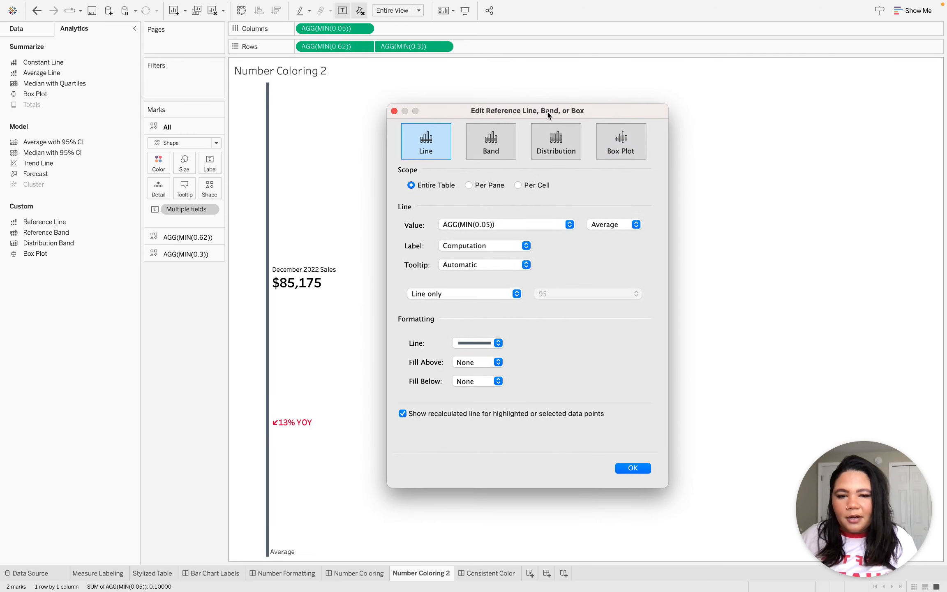
{"action": "left_click", "coordinate": [594, 226]}
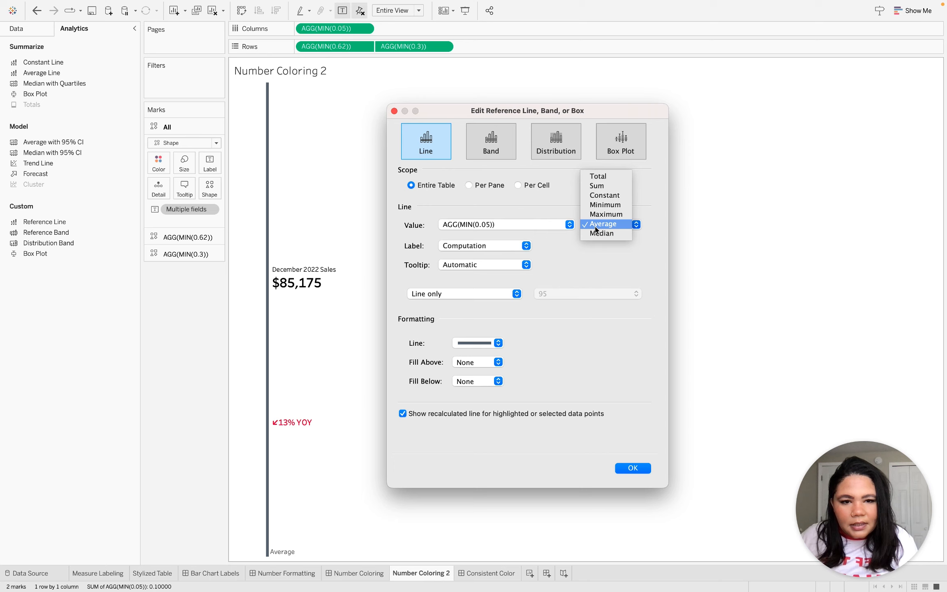
{"action": "left_click", "coordinate": [600, 196]}
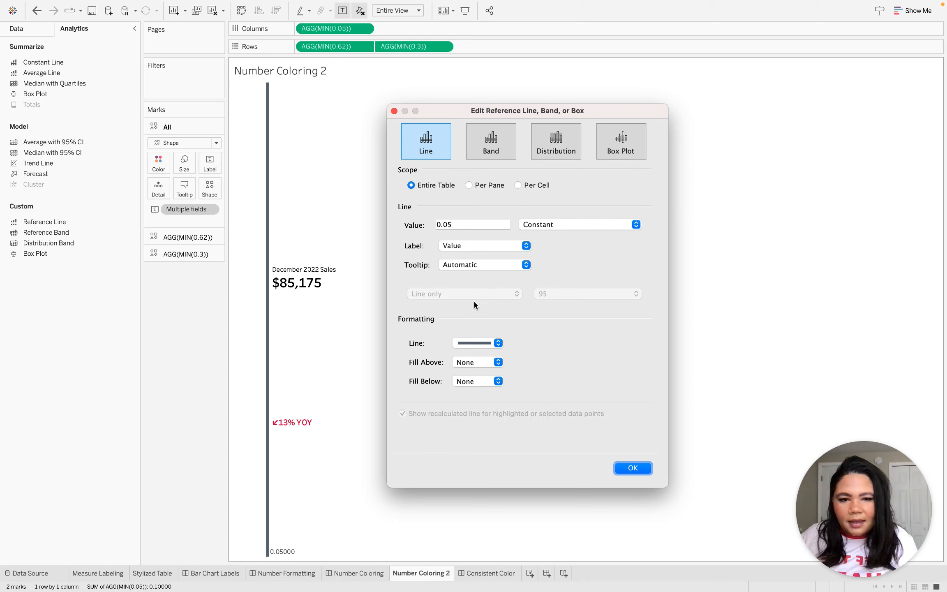
{"action": "left_click", "coordinate": [465, 245]}
{"action": "key", "text": "Return"}
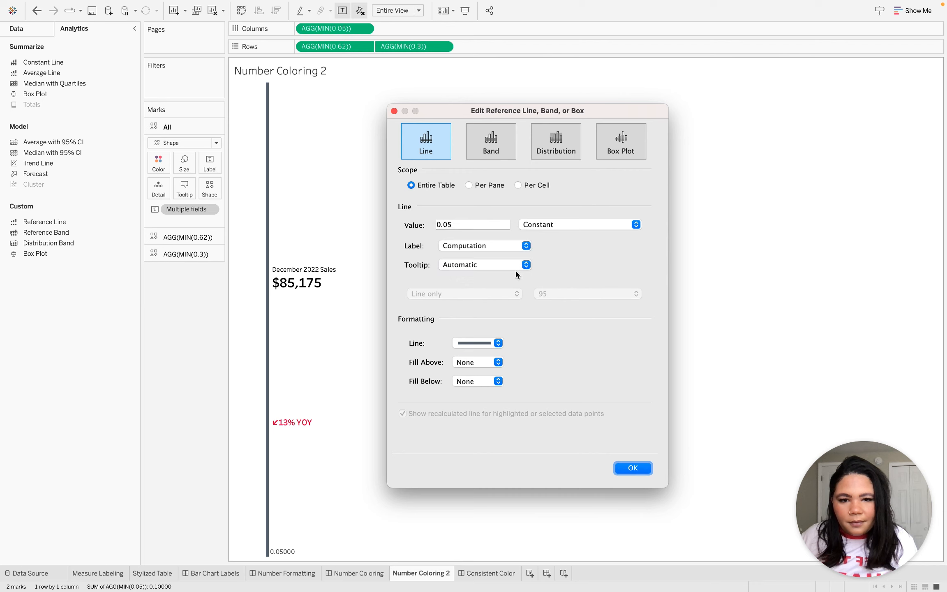
{"action": "left_click", "coordinate": [516, 267]}
{"action": "left_click", "coordinate": [489, 264]}
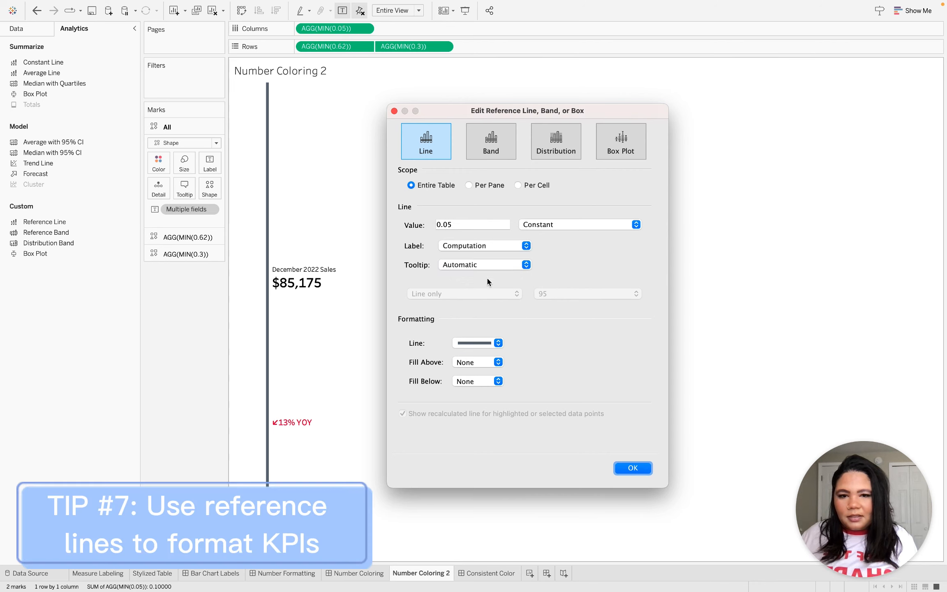
{"action": "left_click", "coordinate": [462, 227]}
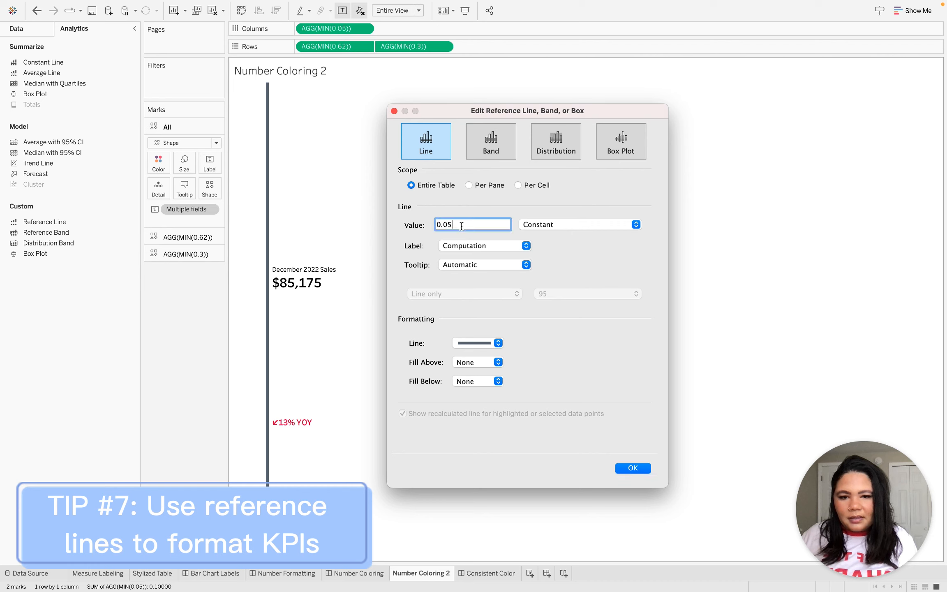
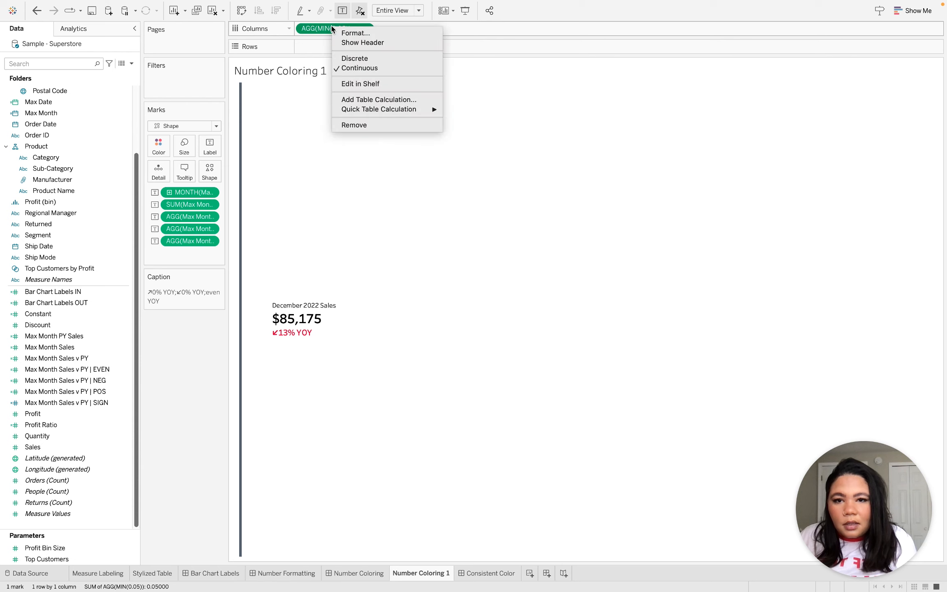
Show the MIN(0.05) axis header on the Number Coloring 1 sheet and set the axis's fixed end to 1.5.
{"action": "left_click", "coordinate": [346, 40]}
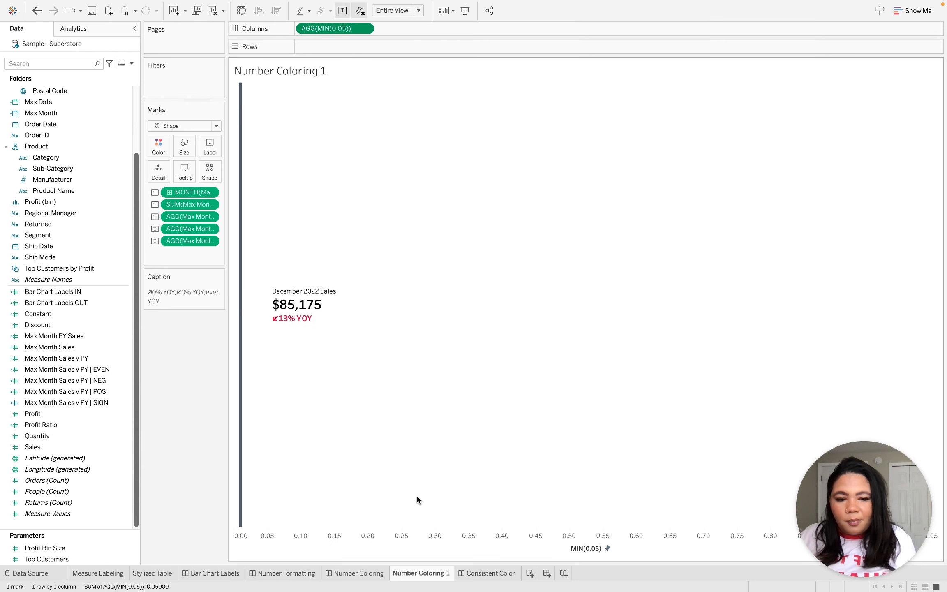
{"action": "right_click", "coordinate": [416, 541]}
{"action": "left_click", "coordinate": [437, 449]}
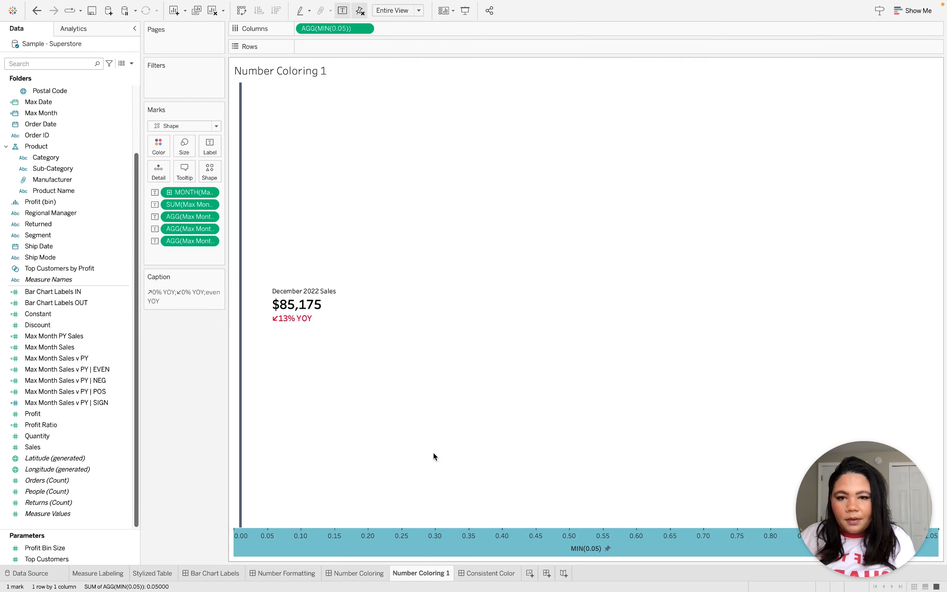
{"action": "left_click", "coordinate": [518, 266]}
{"action": "left_click", "coordinate": [520, 267]}
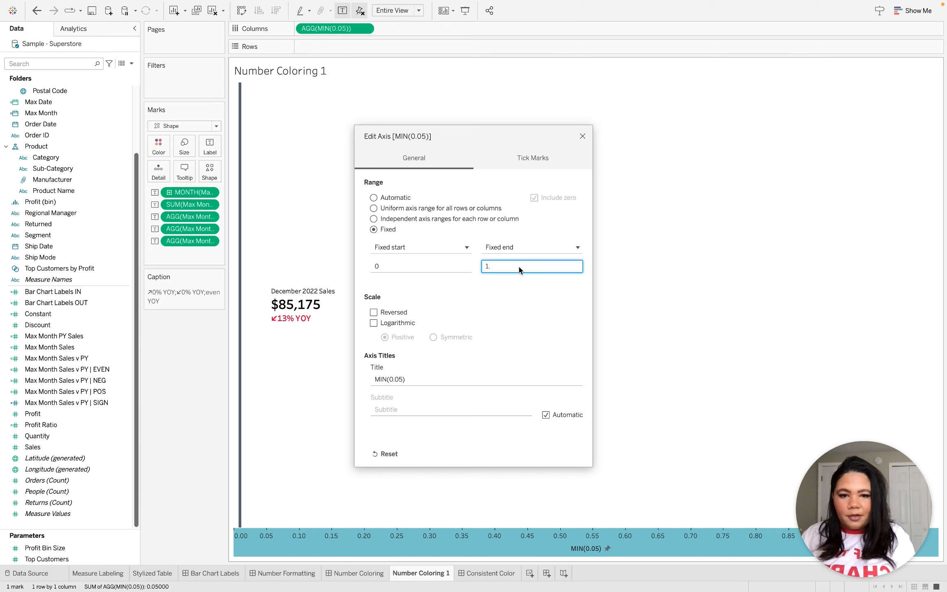
{"action": "type", "text": ".5"}
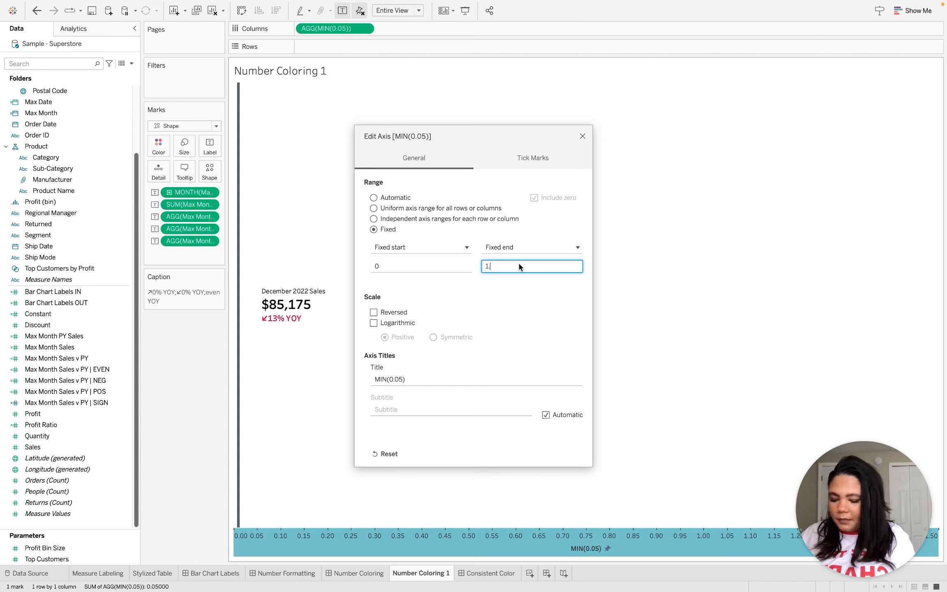
{"action": "type", "text": ".05"}
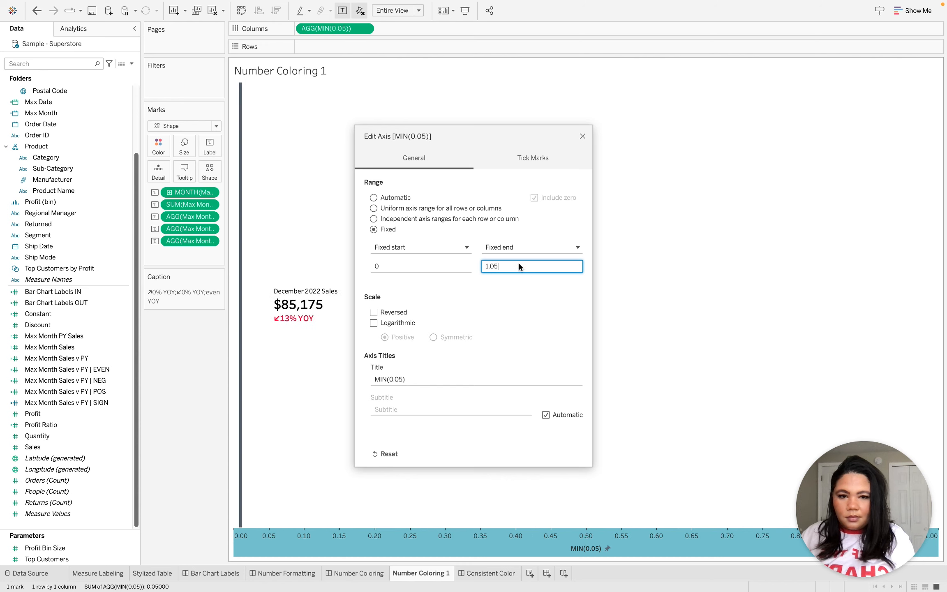
Set the axis's fixed end back to 1.05, close the axis settings and hide the axis header.
{"action": "left_click", "coordinate": [583, 136]}
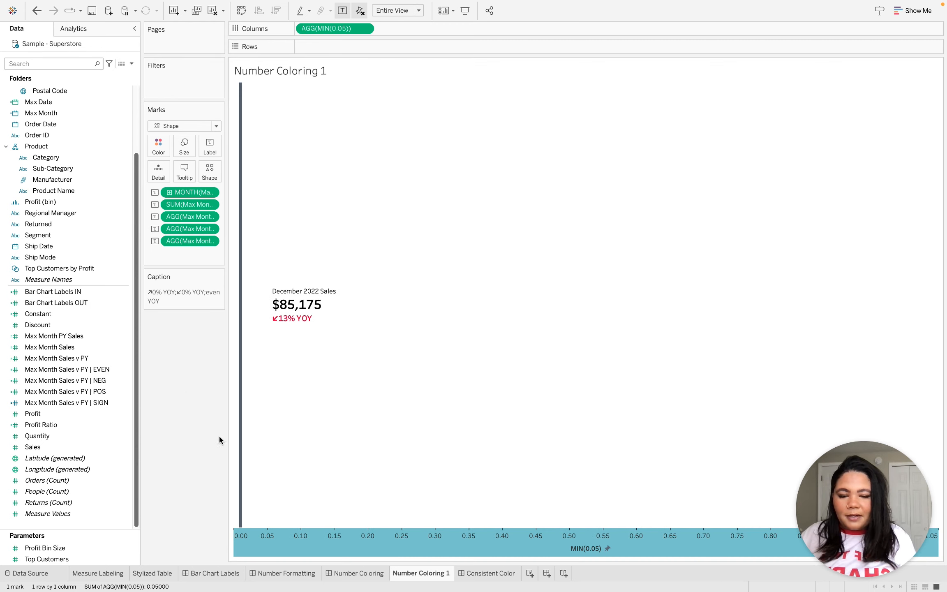
{"action": "right_click", "coordinate": [369, 536]}
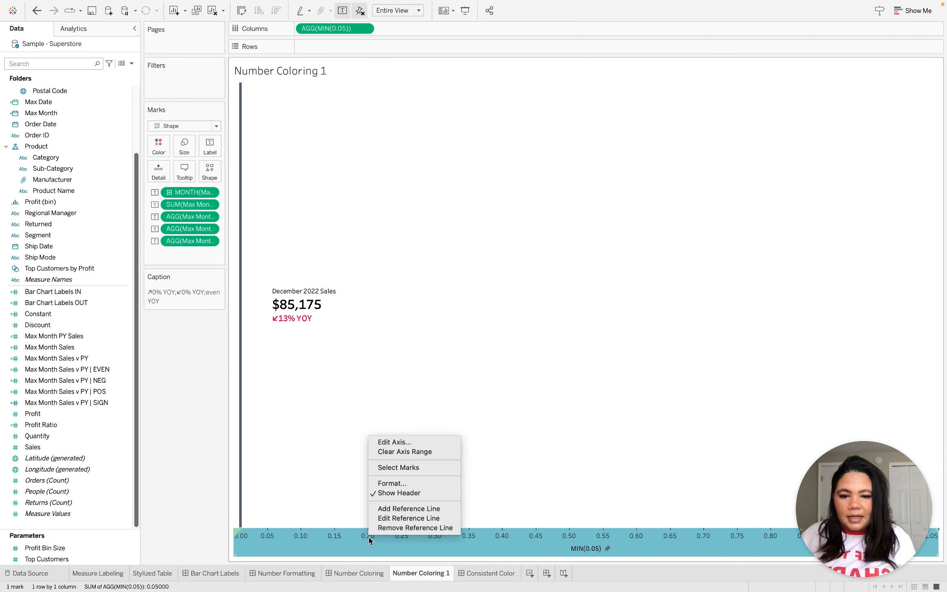
{"action": "left_click", "coordinate": [417, 494]}
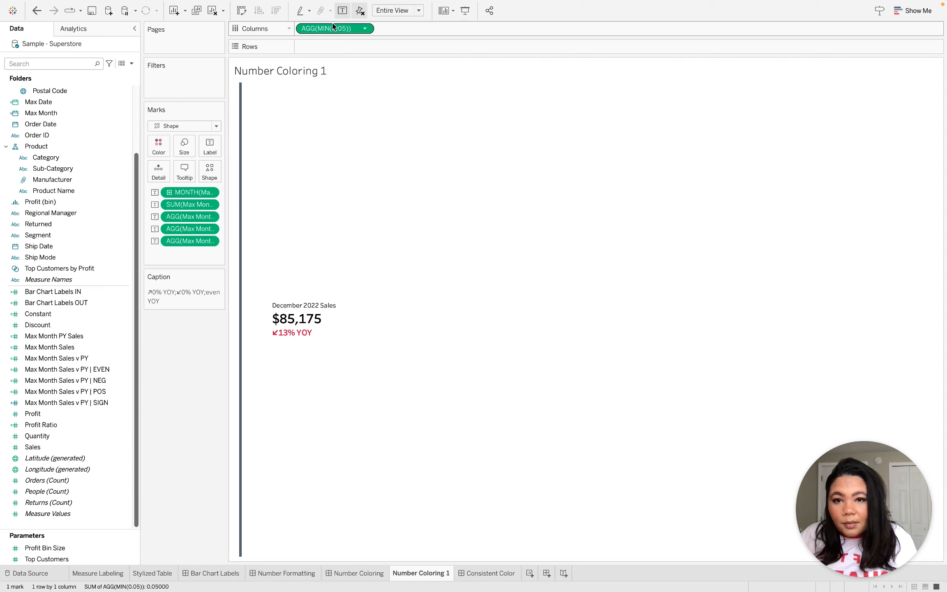
Save the MIN(0.05) expression from Columns as a calculated field named KPI Placement.
{"action": "left_click_drag", "start_coordinate": [334, 29], "coordinate": [92, 218]}
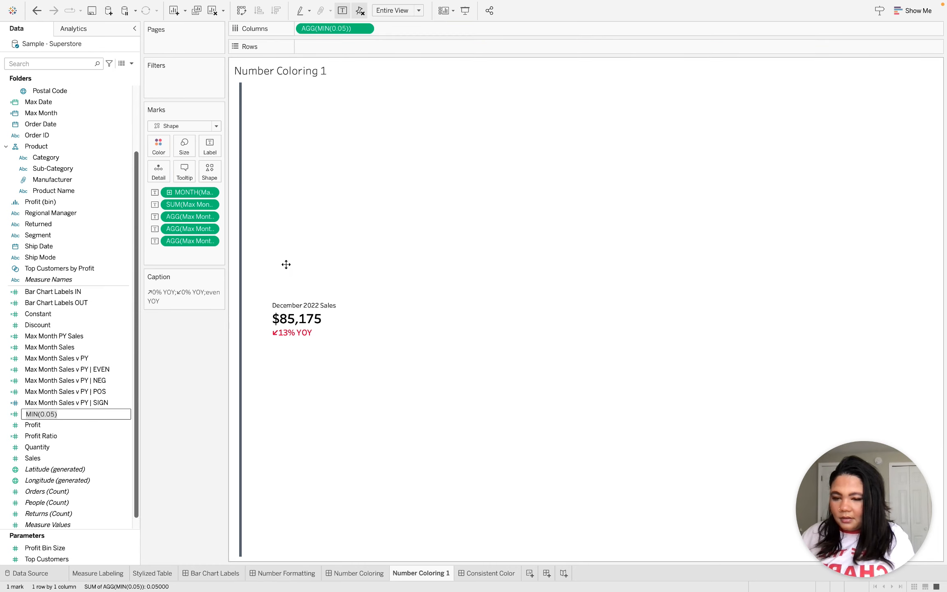
{"action": "type", "text": "KPI Placement"}
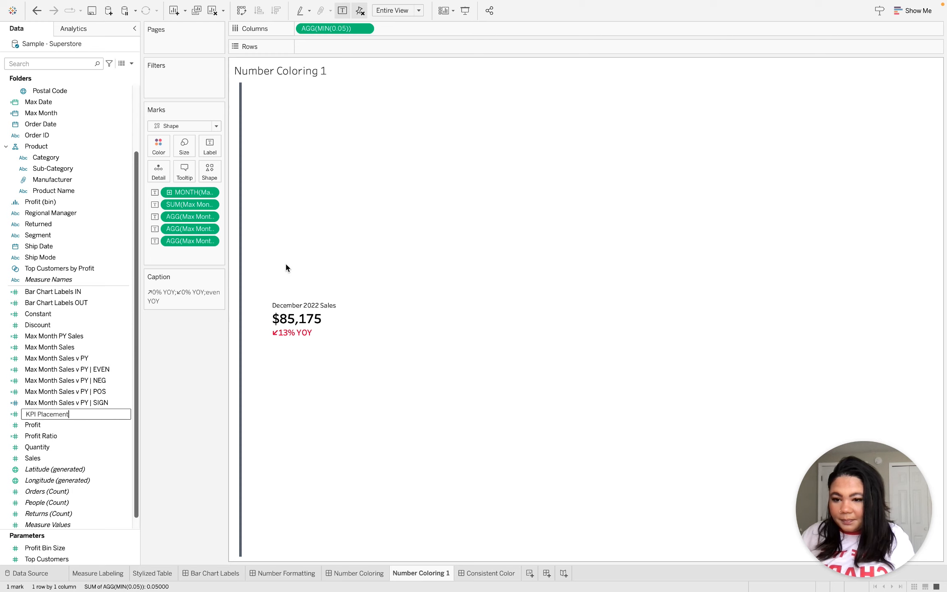
{"action": "key", "text": "Return"}
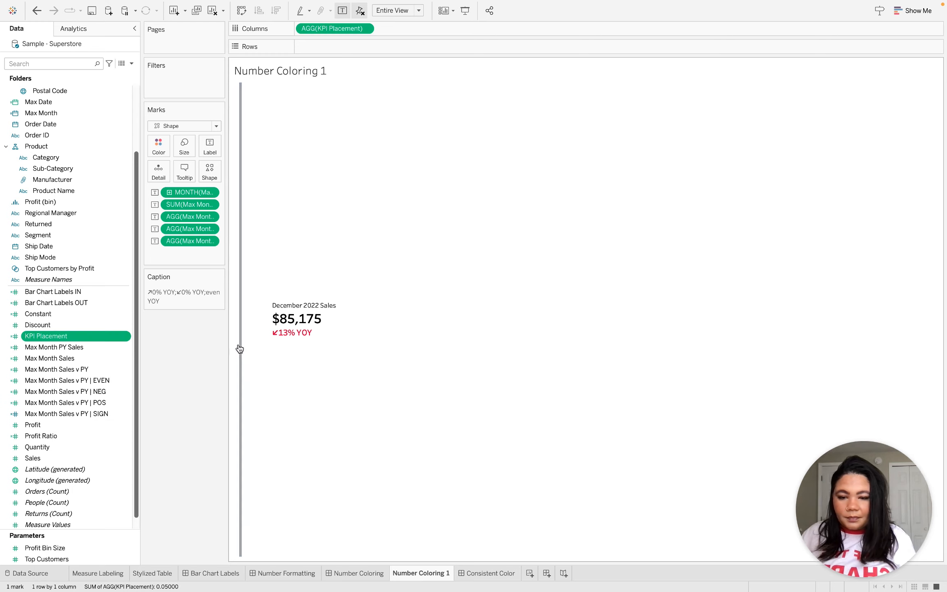
Show the KPI Placement axis header, review the axis range settings without changing them, and hide the header again.
{"action": "right_click", "coordinate": [331, 31]}
{"action": "left_click", "coordinate": [367, 92]}
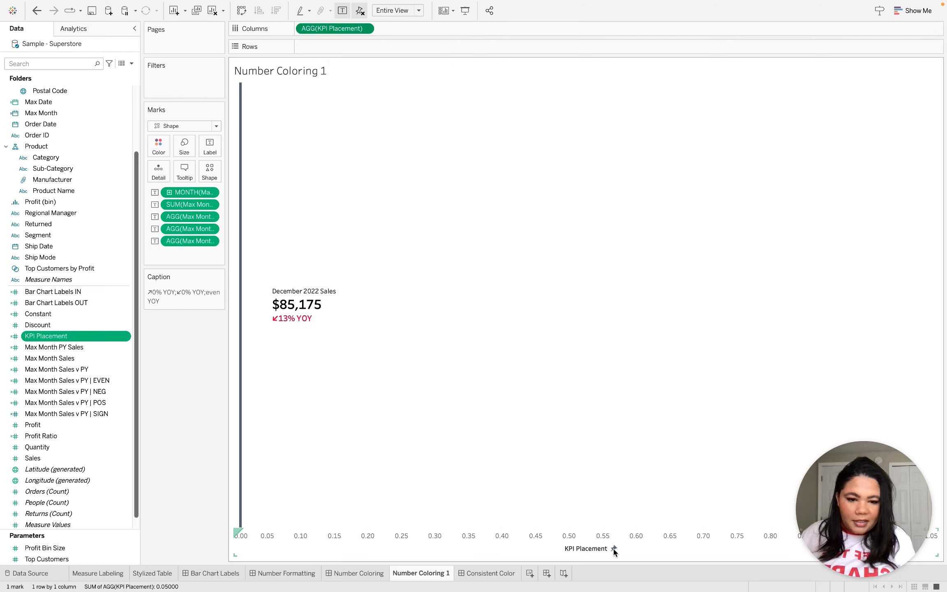
{"action": "right_click", "coordinate": [524, 539]}
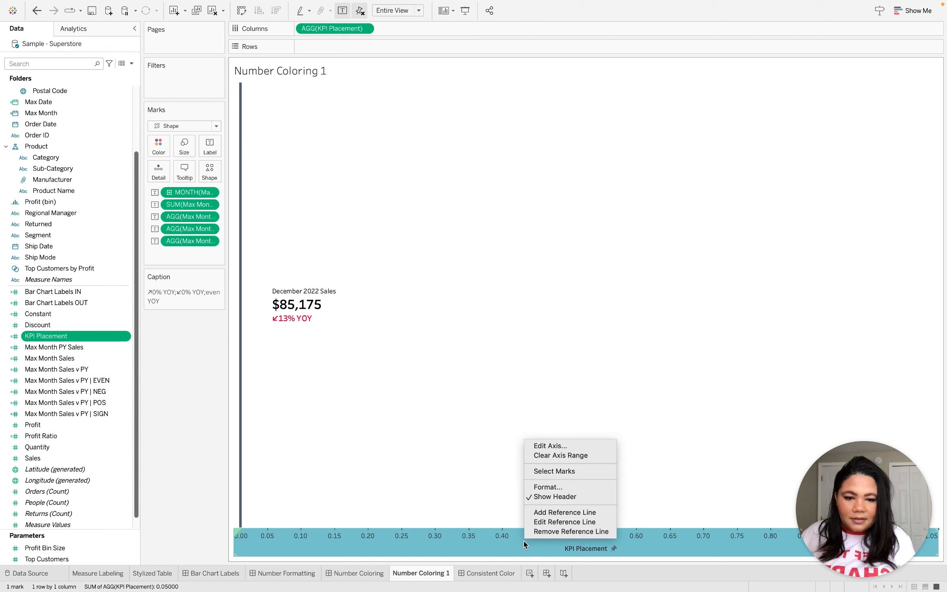
{"action": "left_click", "coordinate": [551, 445]}
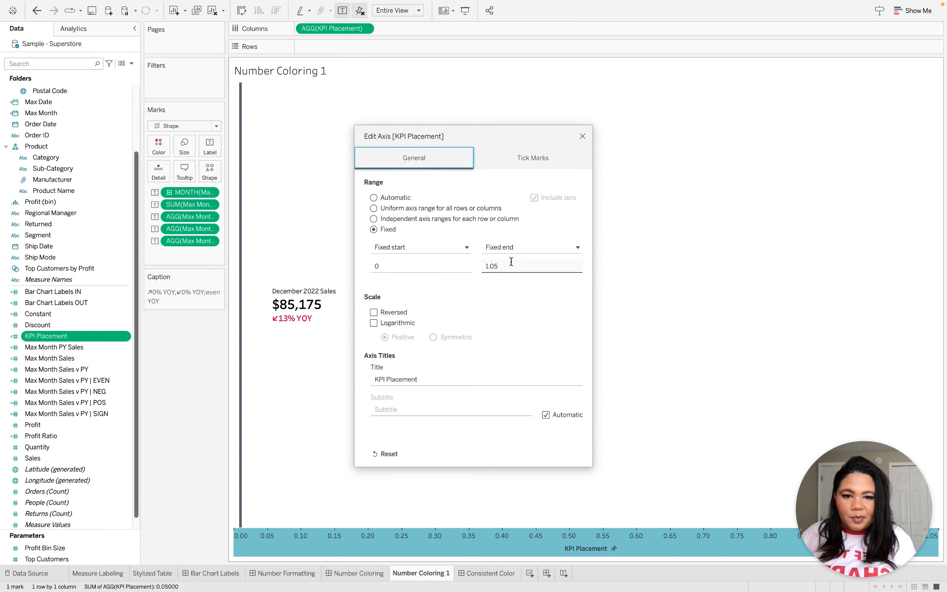
{"action": "left_click", "coordinate": [582, 136]}
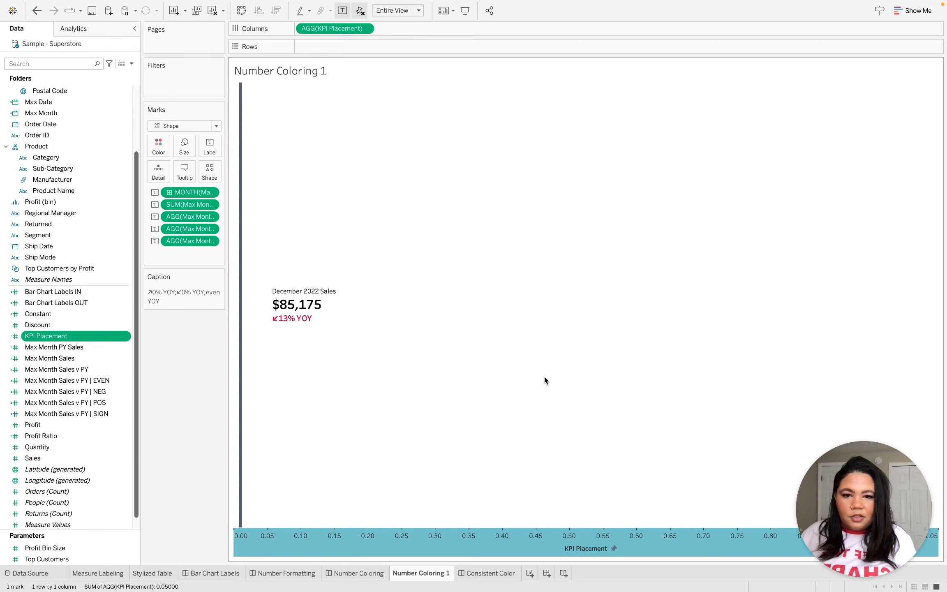
{"action": "right_click", "coordinate": [471, 551]}
{"action": "left_click", "coordinate": [514, 507]}
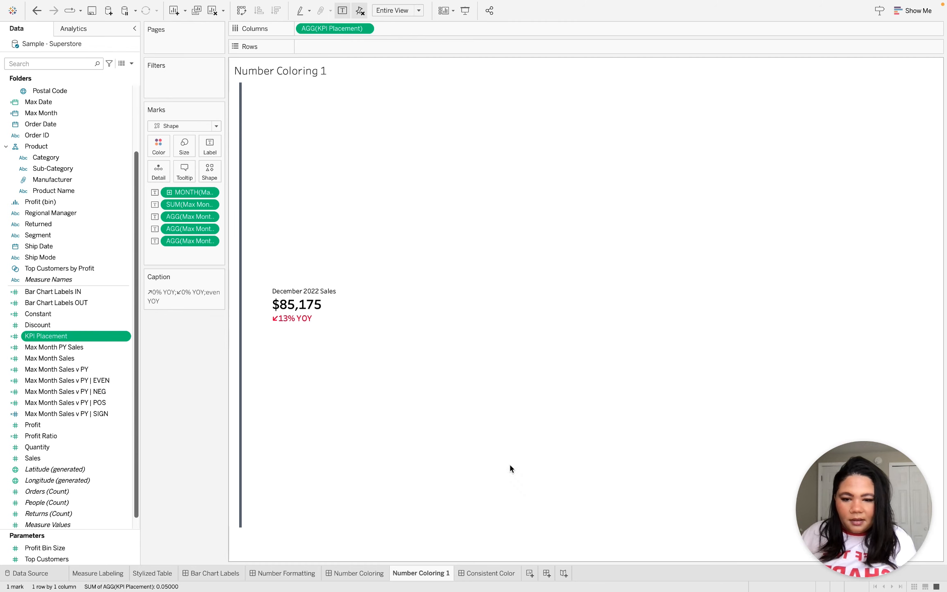
Return to the Number Coloring dashboard and open the KPI Placement calculated field for editing.
{"action": "left_click", "coordinate": [369, 576]}
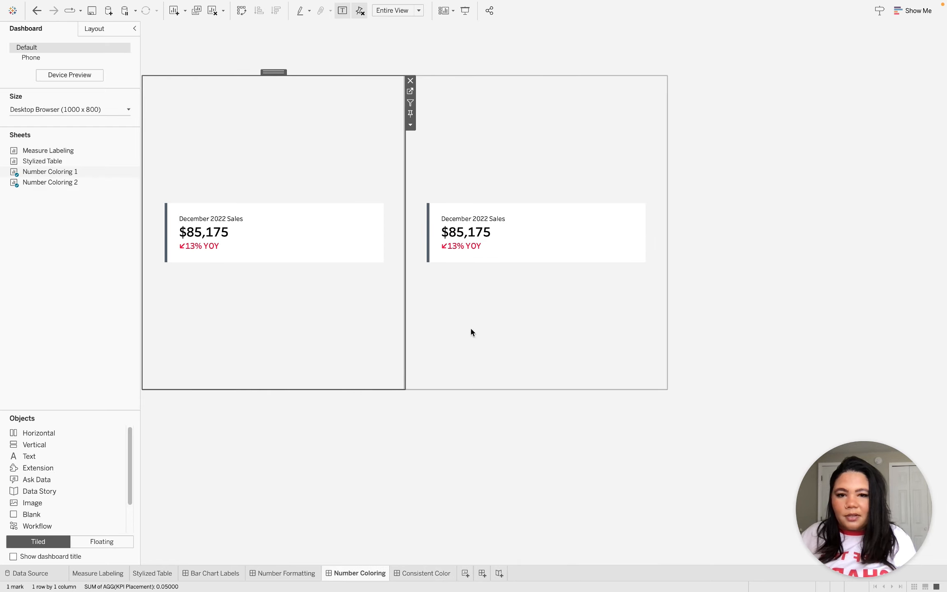
{"action": "left_click", "coordinate": [749, 170]}
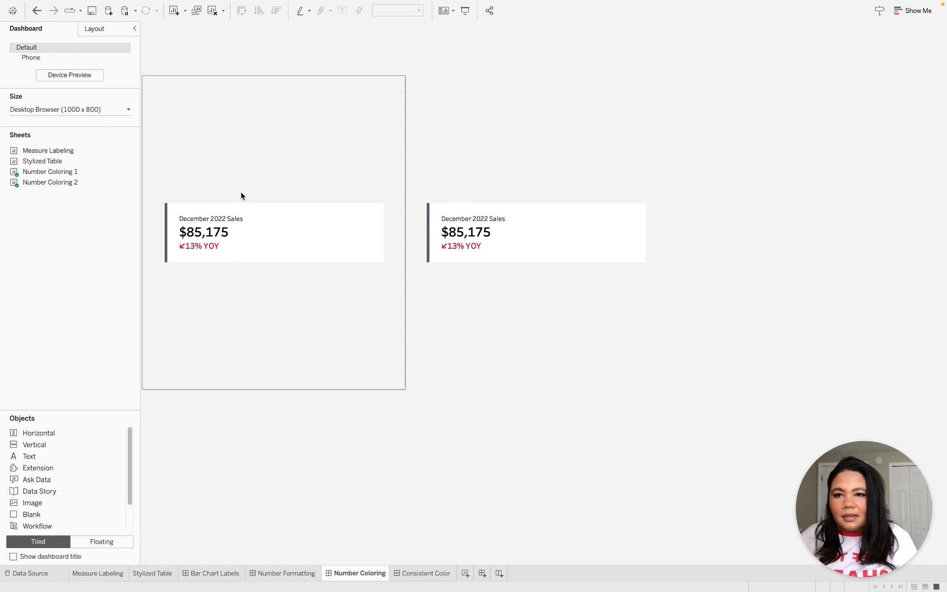
{"action": "mouse_move", "coordinate": [259, 3]}
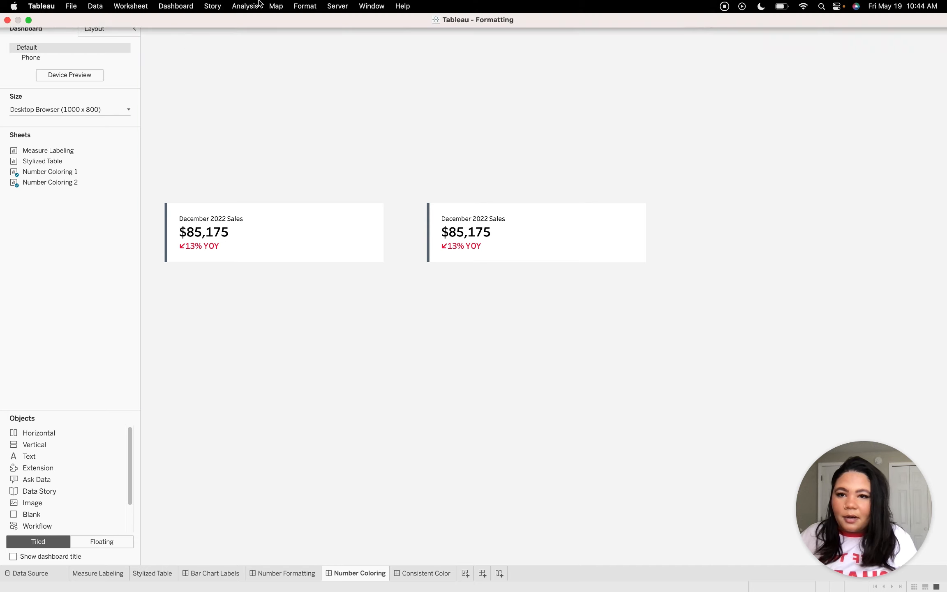
{"action": "left_click", "coordinate": [144, 3]}
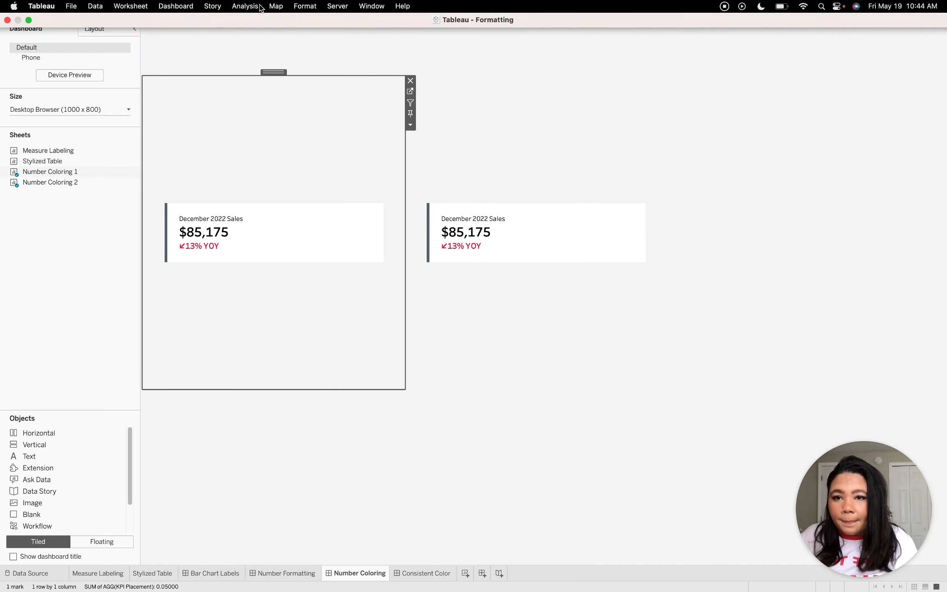
{"action": "left_click", "coordinate": [261, 7]}
{"action": "mouse_move", "coordinate": [292, 246]}
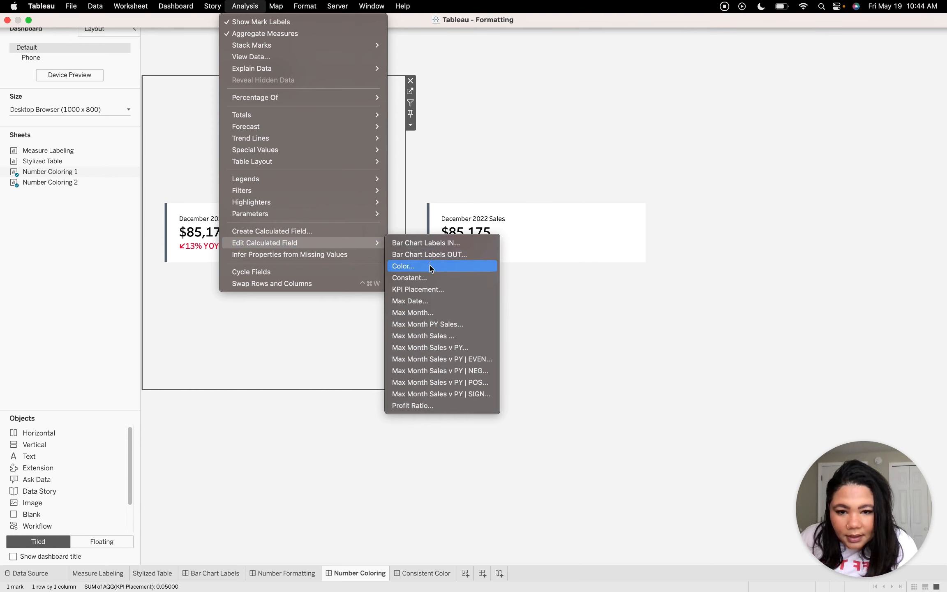
{"action": "left_click", "coordinate": [432, 290]}
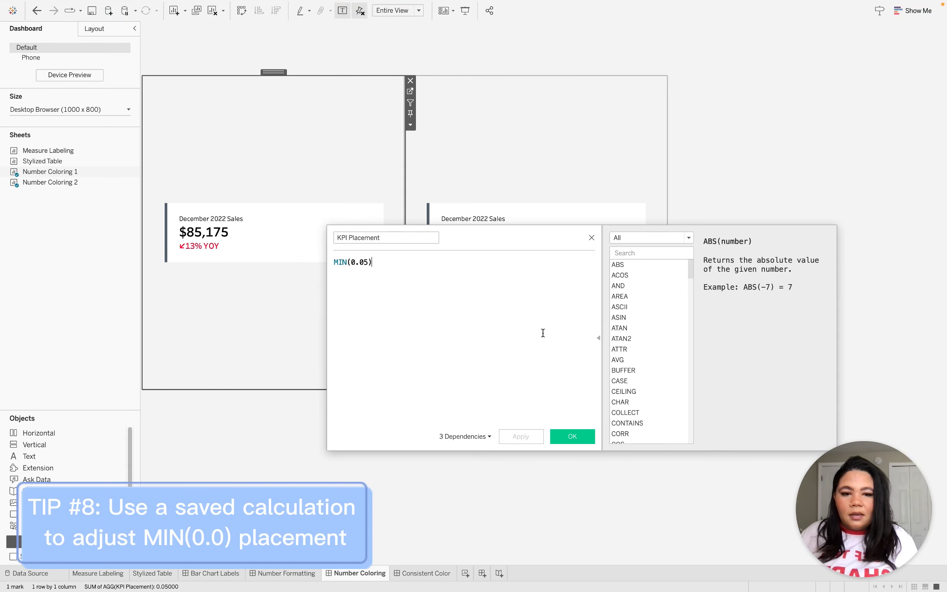
Collapse the function reference, shorten the KPI Placement calculation editor and move it clear of the first KPI card.
{"action": "left_click", "coordinate": [600, 340]}
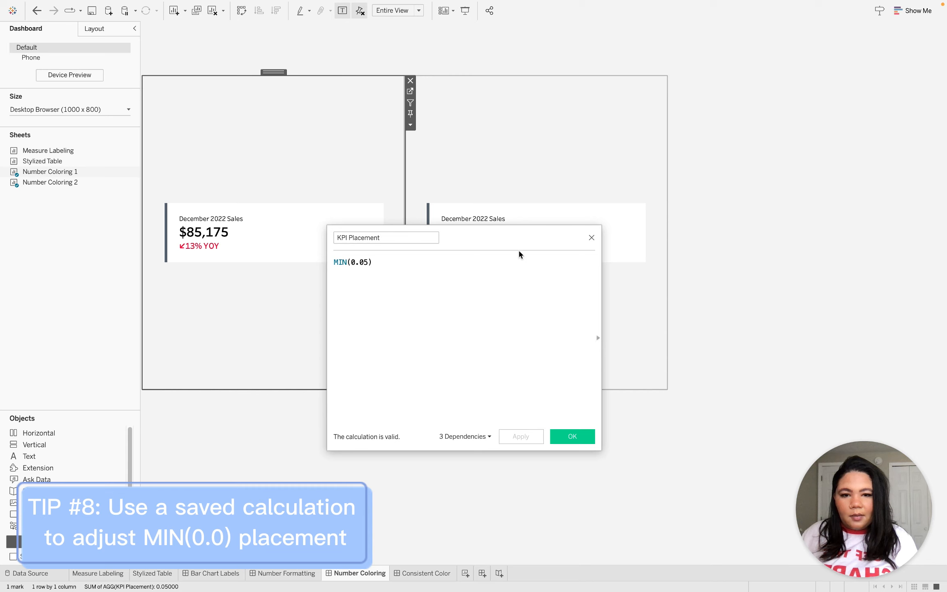
{"action": "left_click_drag", "start_coordinate": [517, 237], "coordinate": [630, 162]}
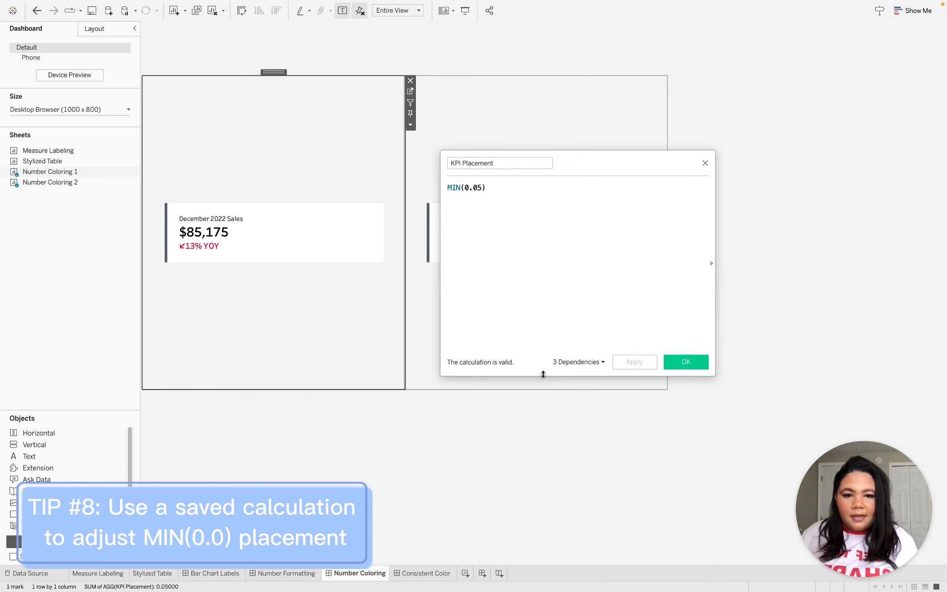
{"action": "left_click_drag", "start_coordinate": [541, 375], "coordinate": [539, 310]}
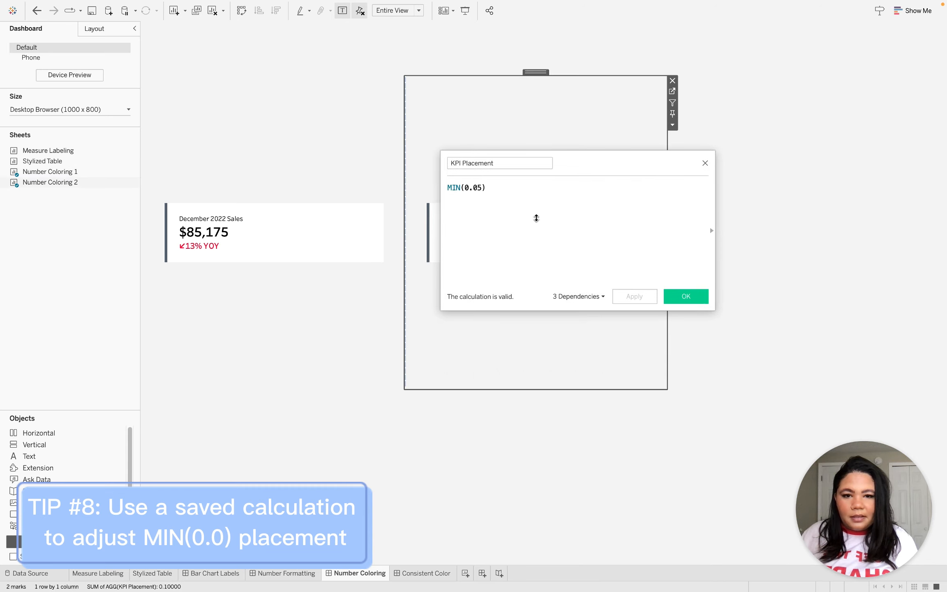
{"action": "left_click_drag", "start_coordinate": [572, 158], "coordinate": [548, 183]}
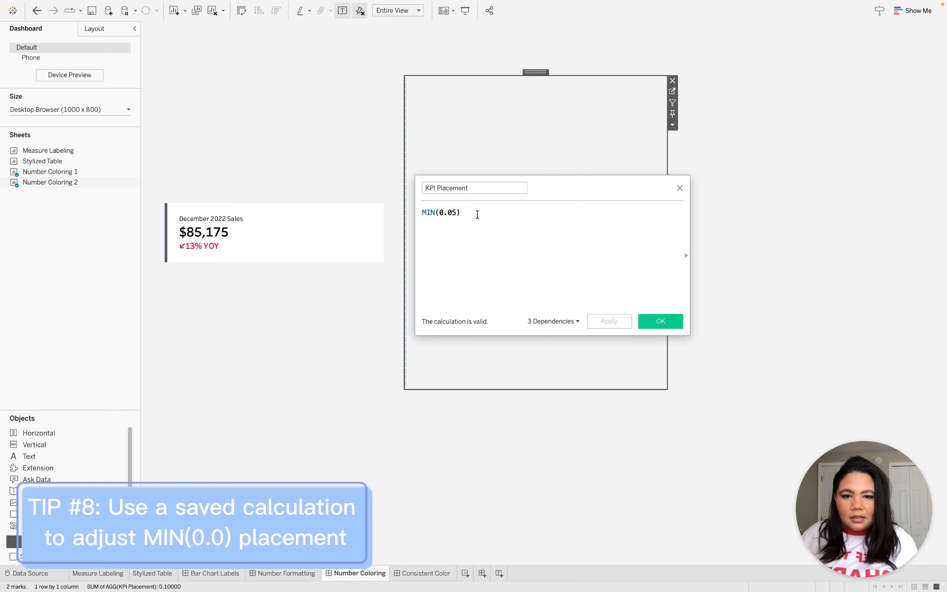
Try the KPI Placement formula as MIN(0.3) and MIN(0.2), applying each value to compare the KPI text positions.
{"action": "left_click", "coordinate": [456, 214]}
{"action": "left_click_drag", "start_coordinate": [457, 213], "coordinate": [448, 212]}
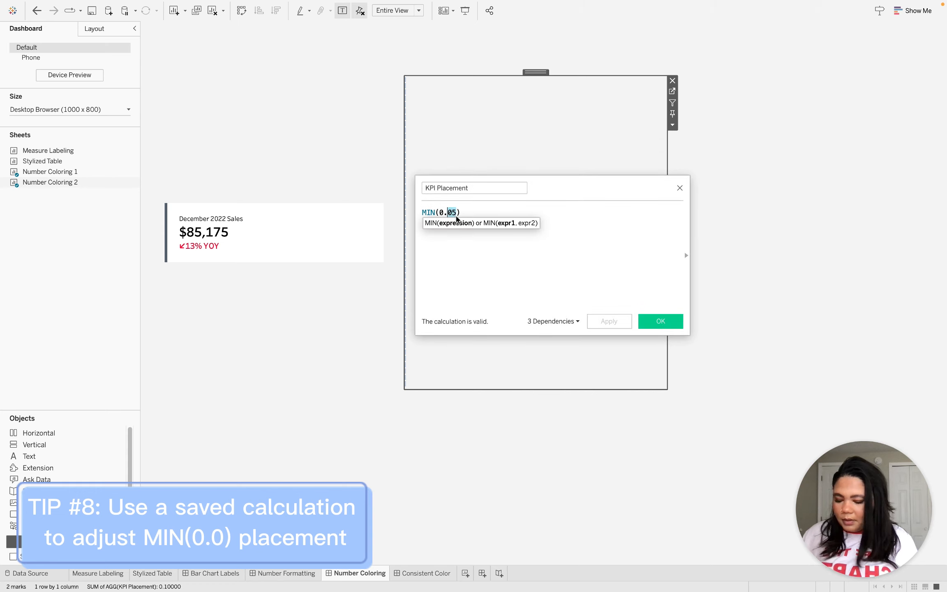
{"action": "type", "text": "3"}
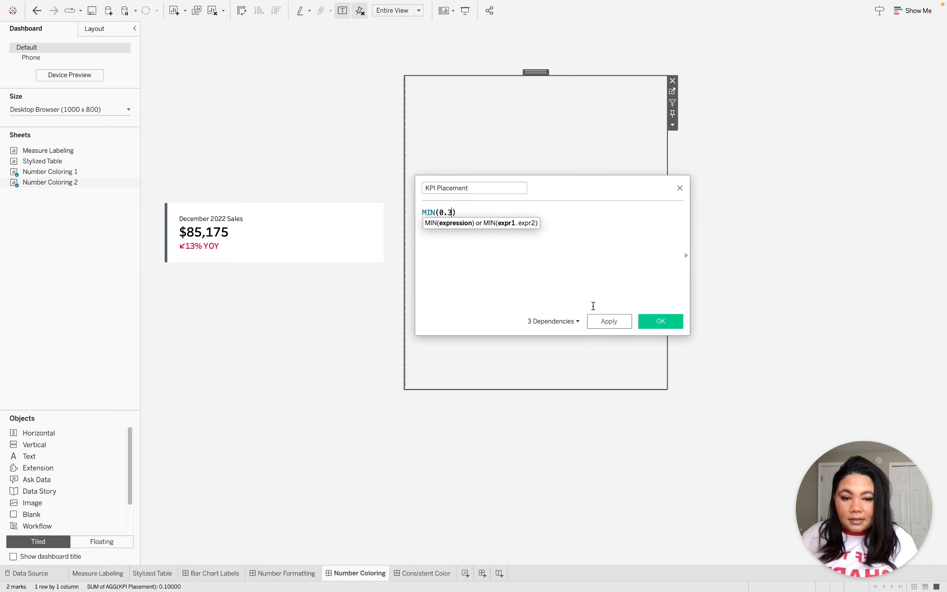
{"action": "left_click", "coordinate": [609, 322]}
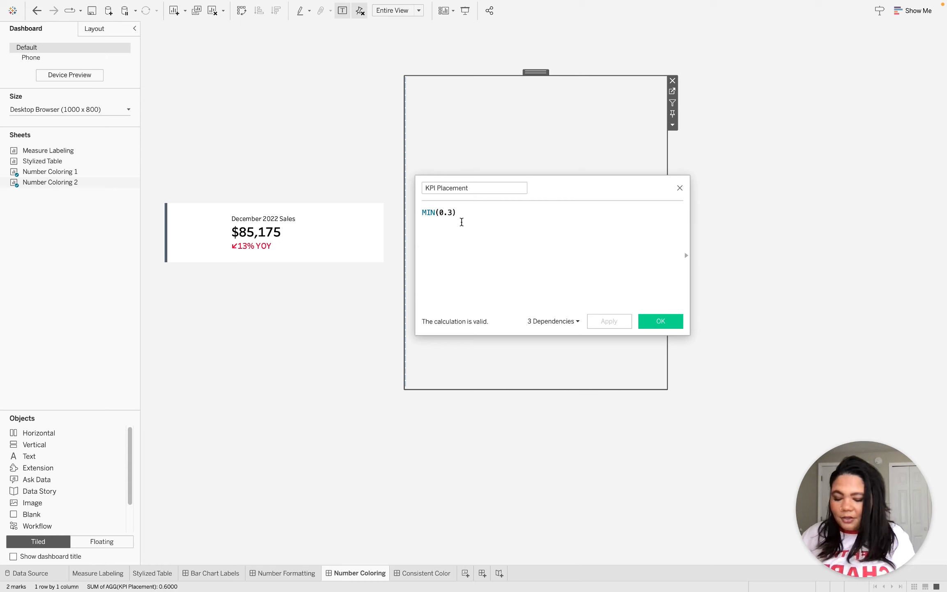
{"action": "type", "text": "="}
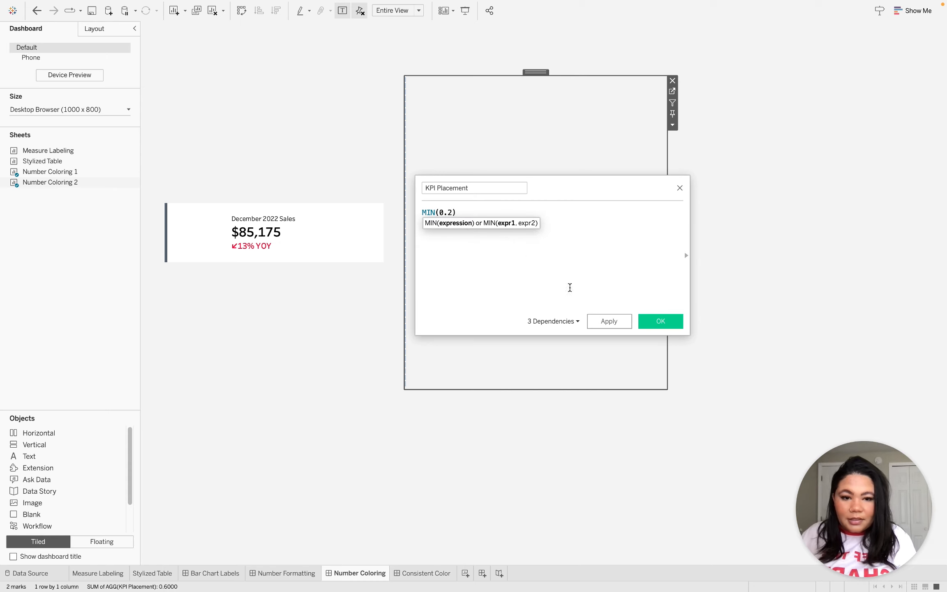
{"action": "left_click", "coordinate": [598, 321]}
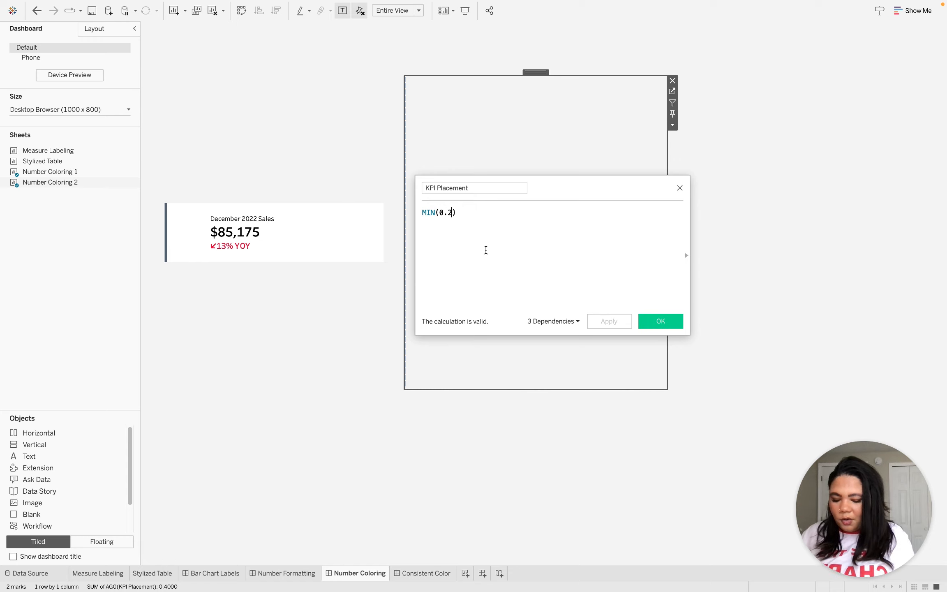
Set the KPI Placement formula back to MIN(0.05), apply it and close the calculation editor.
{"action": "key", "text": "BackSpace"}
{"action": "type", "text": "05"}
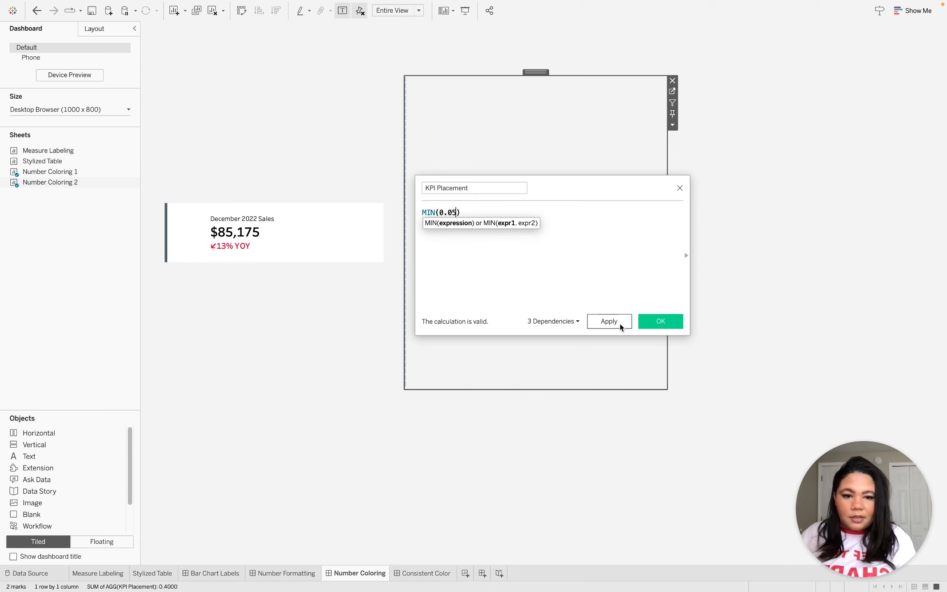
{"action": "left_click", "coordinate": [610, 321]}
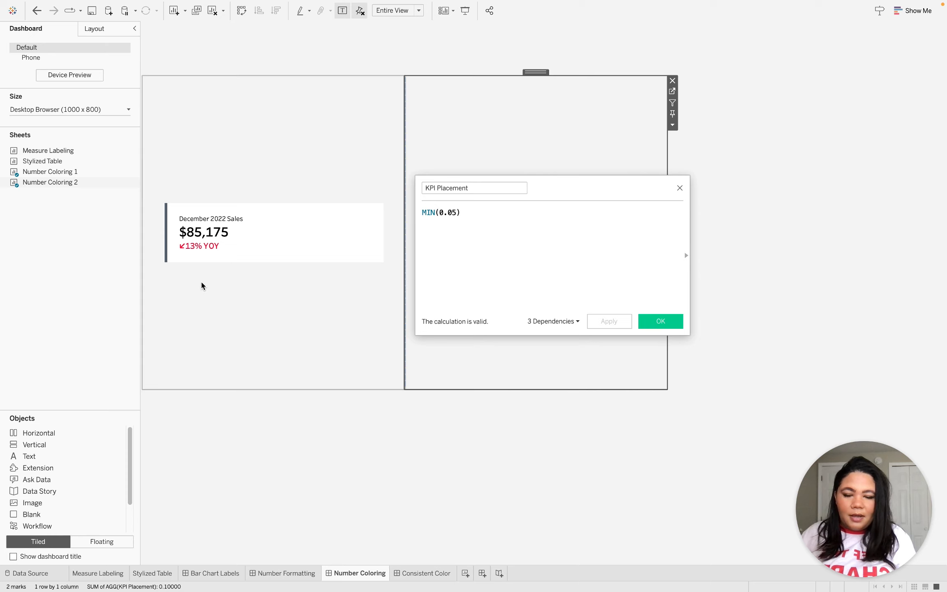
{"action": "left_click", "coordinate": [661, 321]}
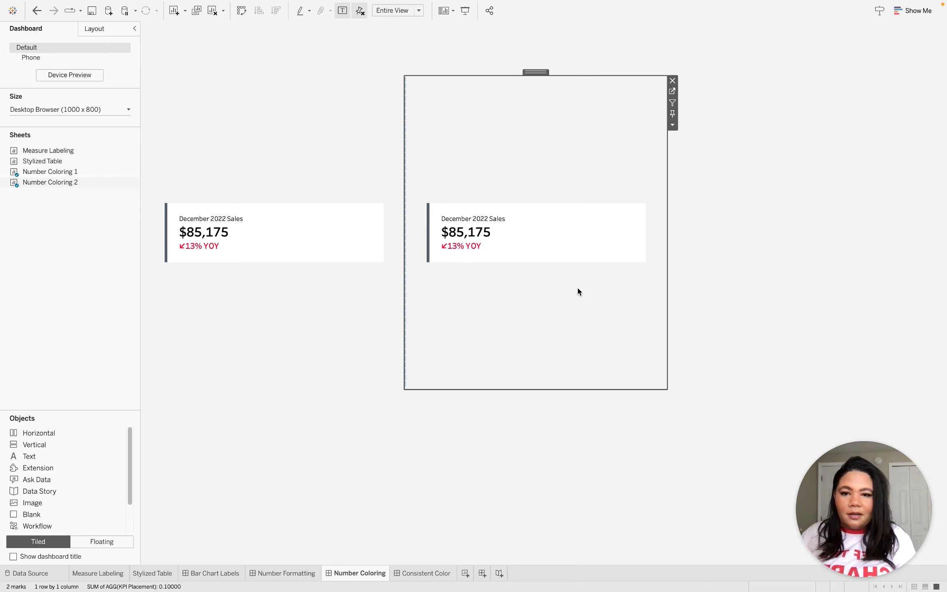
Open the Number Coloring 1 sheet from its KPI card on the dashboard.
{"action": "left_click", "coordinate": [353, 167]}
{"action": "left_click", "coordinate": [409, 91]}
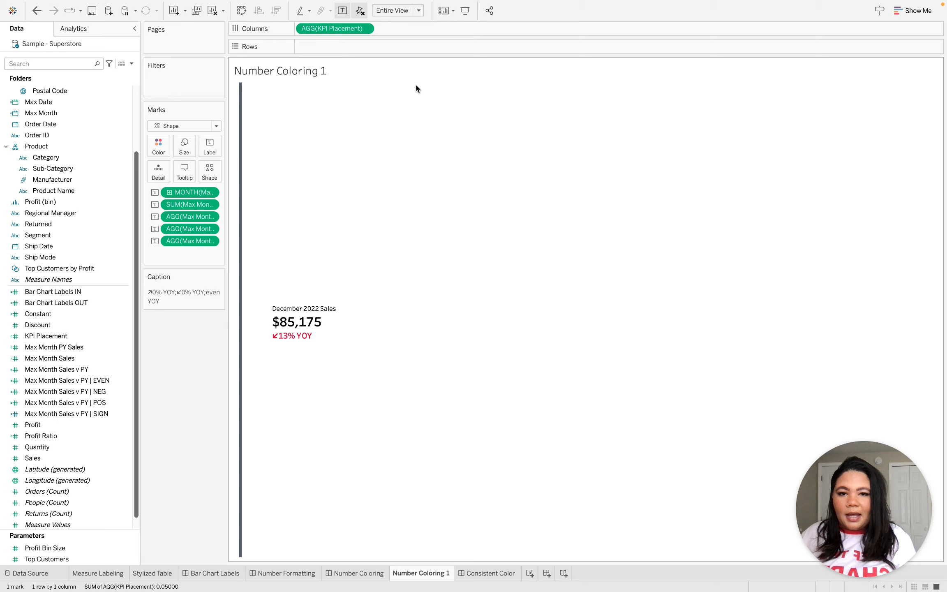
Show the KPI Placement axis header on the Number Coloring 1 sheet and return to the Number Coloring dashboard.
{"action": "right_click", "coordinate": [331, 29]}
{"action": "left_click", "coordinate": [362, 85]}
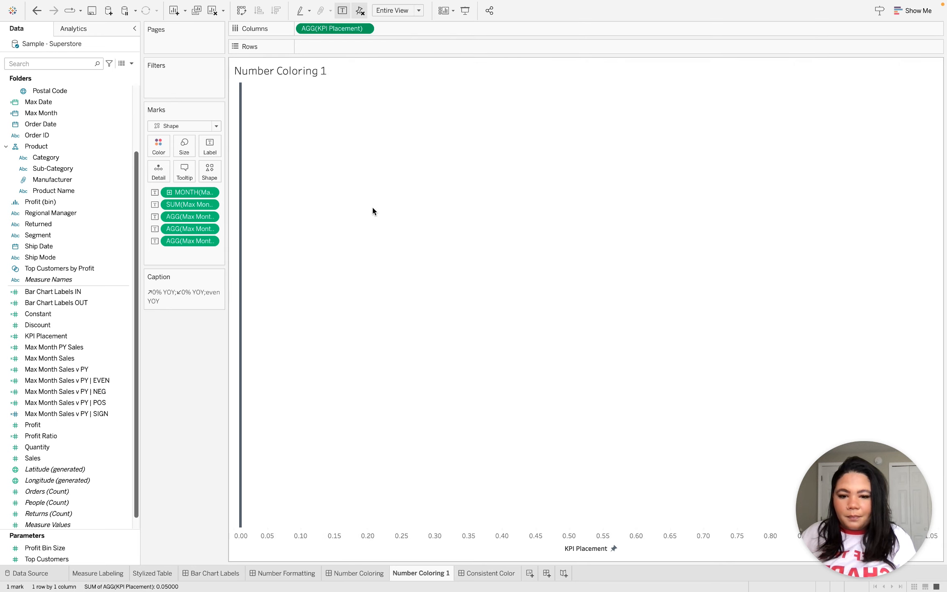
{"action": "left_click", "coordinate": [355, 575]}
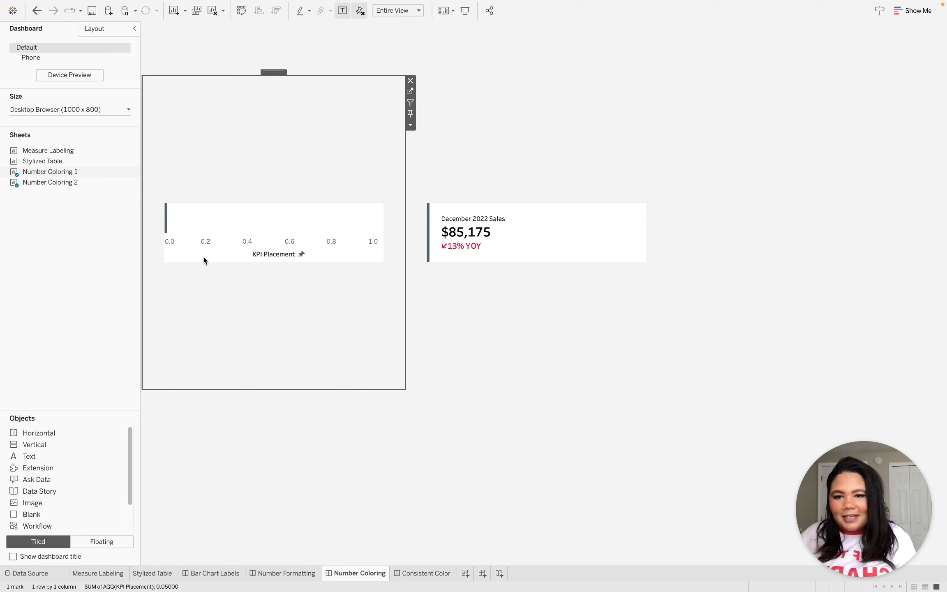
Set the fixed end of the KPI Placement axis to 1.05 in the first KPI card and close the axis settings.
{"action": "right_click", "coordinate": [226, 251]}
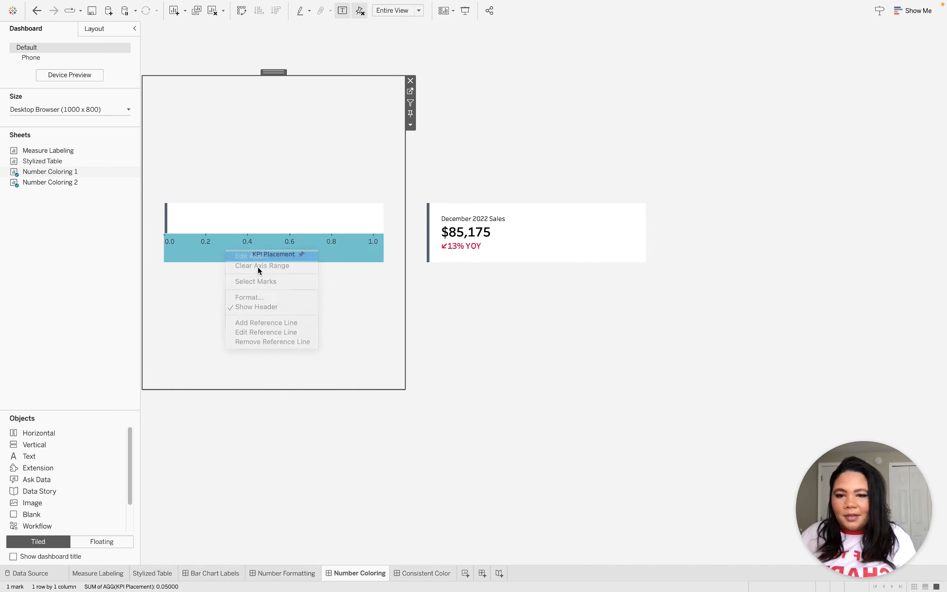
{"action": "left_click", "coordinate": [255, 256]}
{"action": "left_click", "coordinate": [509, 267]}
{"action": "left_click", "coordinate": [511, 268]}
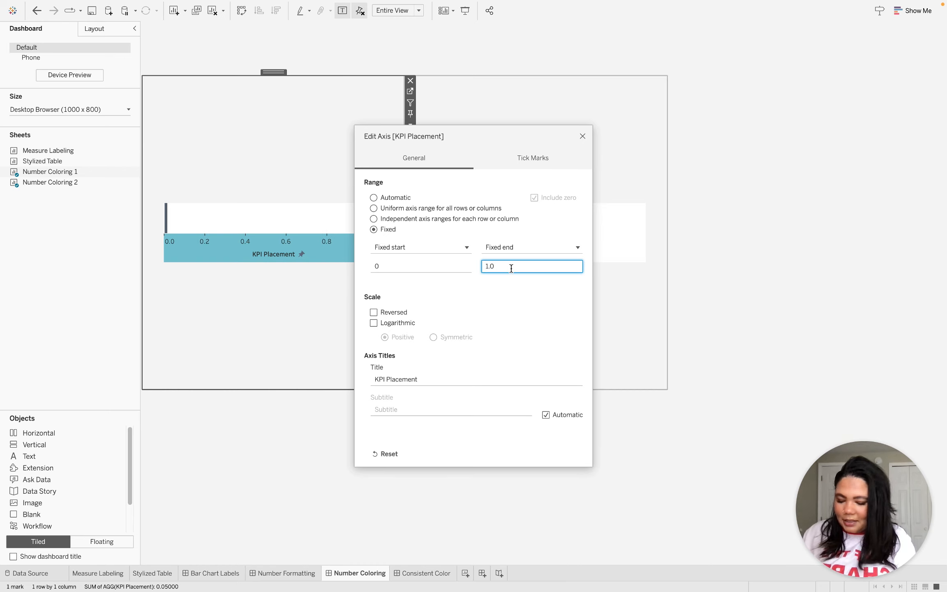
{"action": "type", "text": "5"}
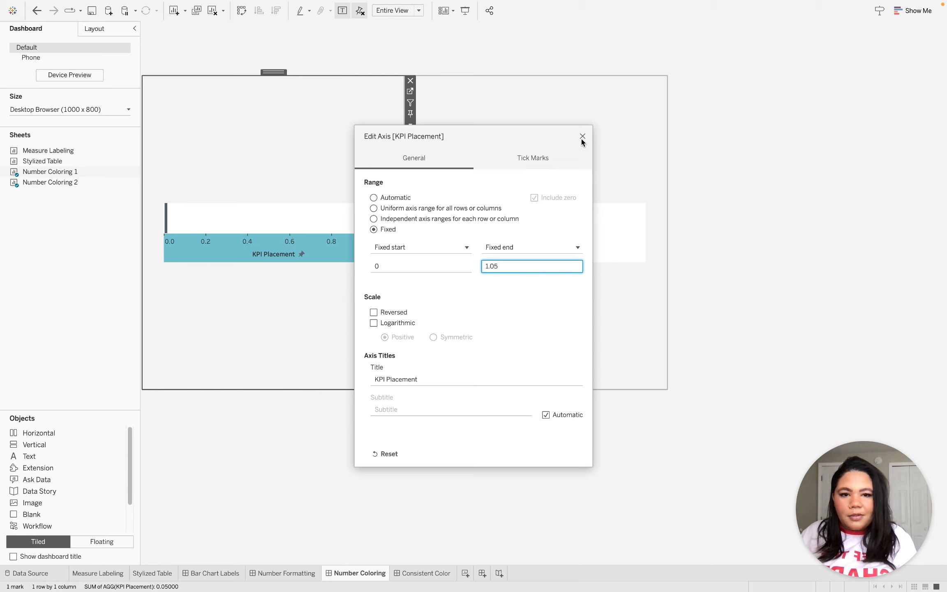
{"action": "left_click", "coordinate": [582, 139]}
Hide the KPI Placement axis header in the first KPI card and deselect the card.
{"action": "right_click", "coordinate": [305, 254]}
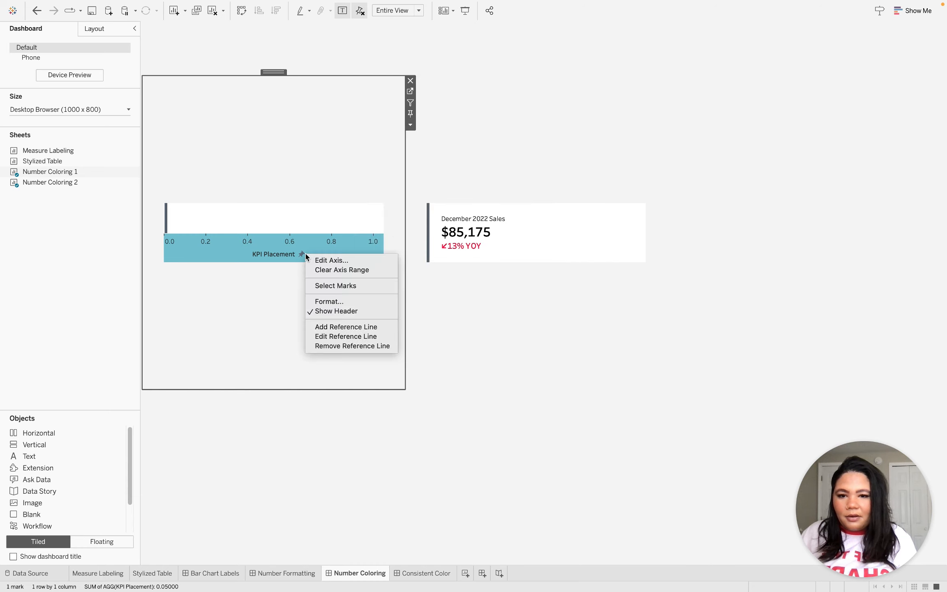
{"action": "left_click", "coordinate": [353, 311]}
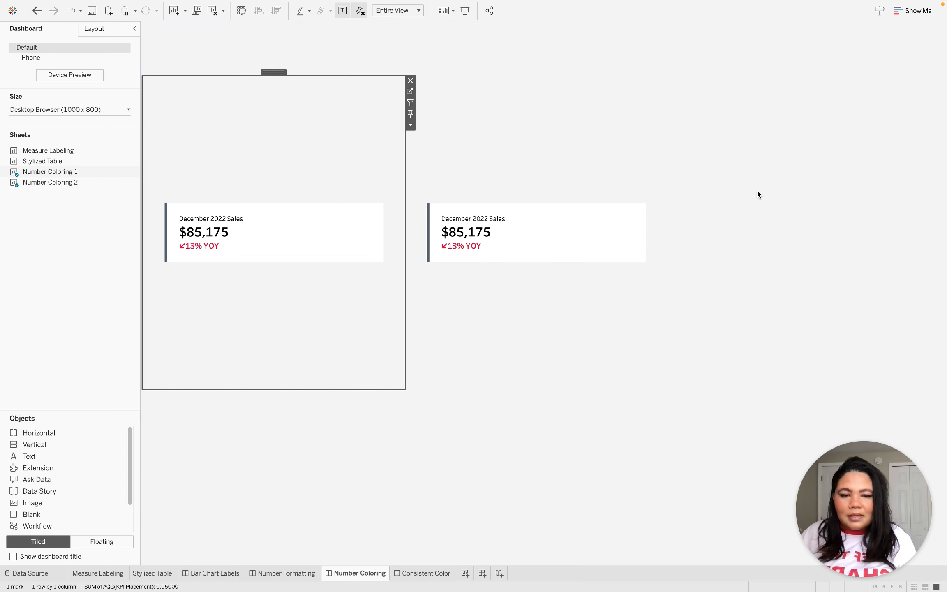
{"action": "left_click", "coordinate": [736, 194]}
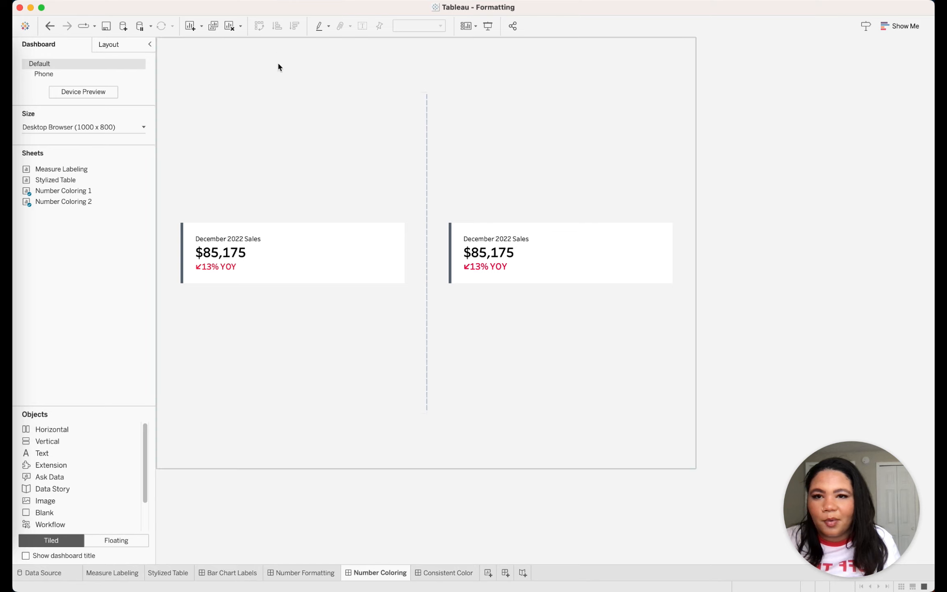
Open the KPI Placement calculation for the first KPI card, move its editor below the cards, and apply MIN(0.5).
{"action": "left_click", "coordinate": [388, 160]}
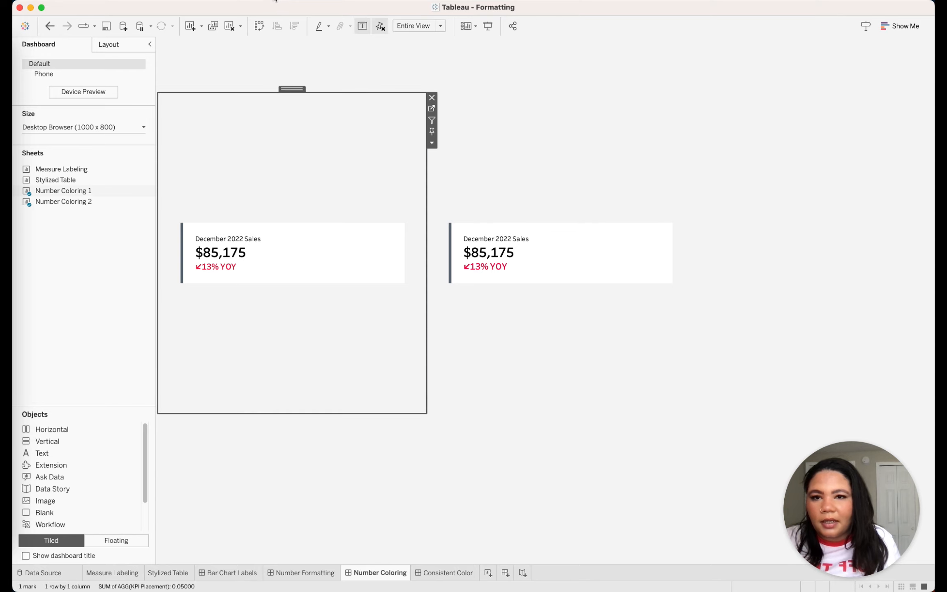
{"action": "left_click", "coordinate": [220, 0]}
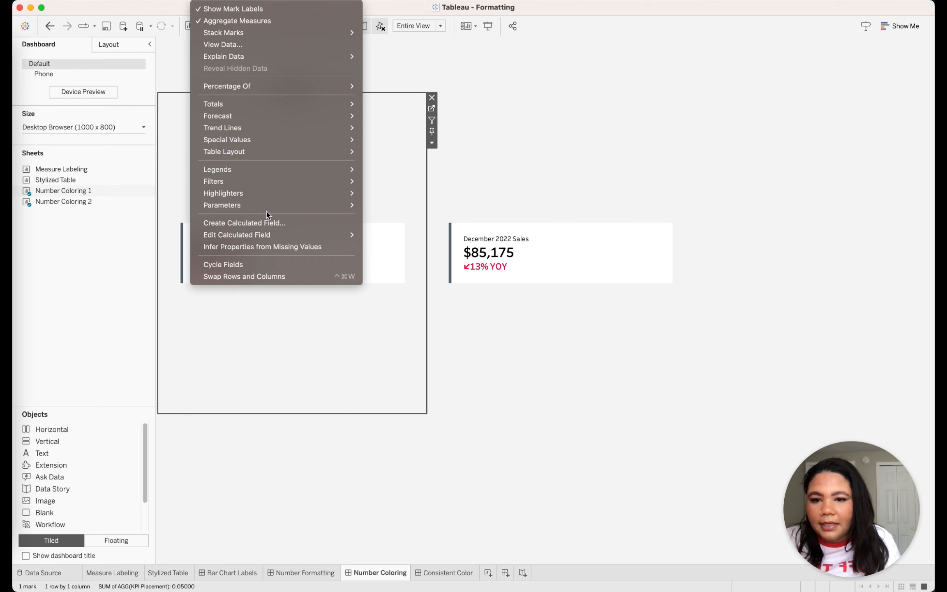
{"action": "mouse_move", "coordinate": [274, 239]}
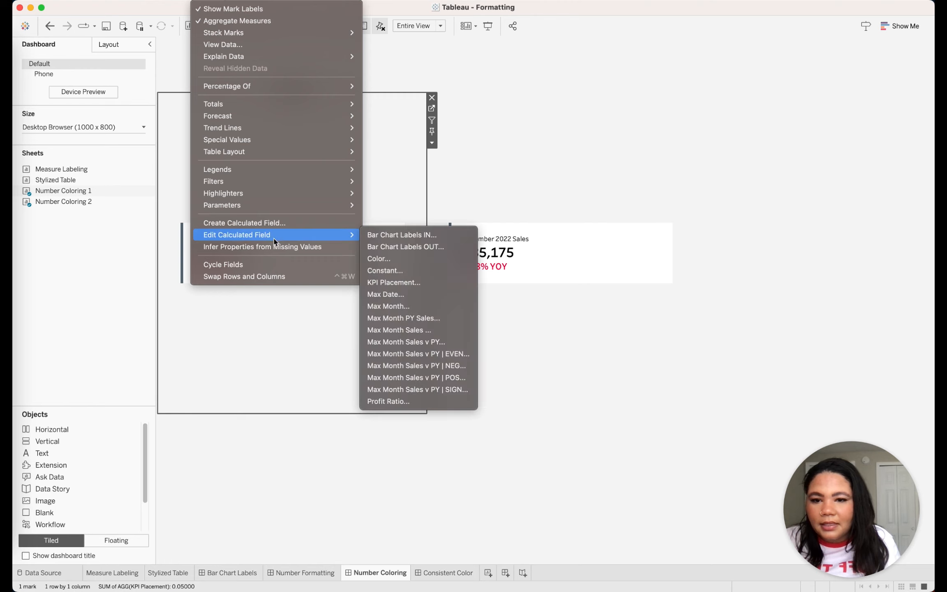
{"action": "left_click", "coordinate": [424, 282]}
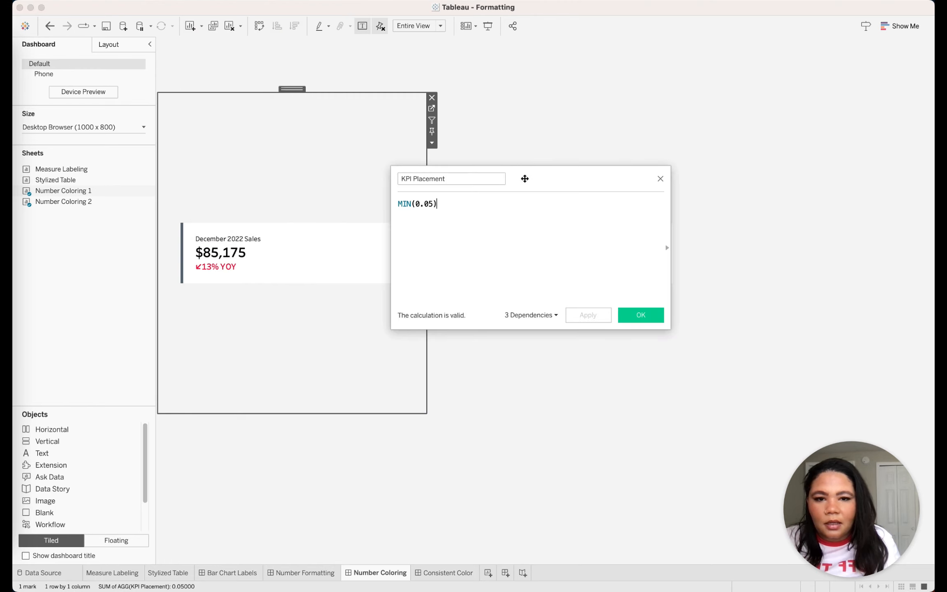
{"action": "left_click_drag", "start_coordinate": [523, 179], "coordinate": [432, 325]}
{"action": "left_click", "coordinate": [343, 349]}
{"action": "left_click_drag", "start_coordinate": [344, 349], "coordinate": [333, 349]}
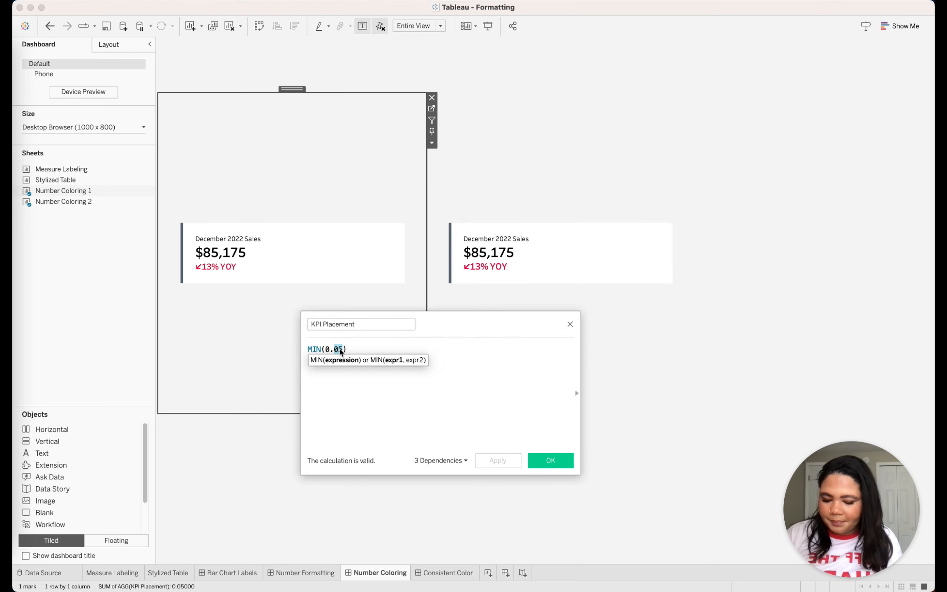
{"action": "type", "text": "5"}
{"action": "left_click", "coordinate": [492, 459]}
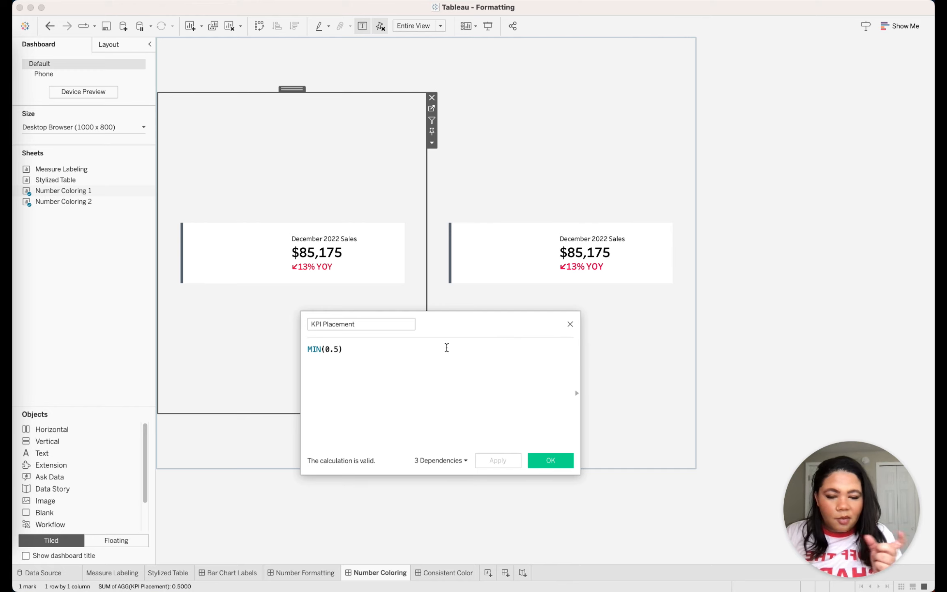
Set the KPI Placement formula back to MIN(0.05) and accept it.
{"action": "double_click", "coordinate": [337, 349]}
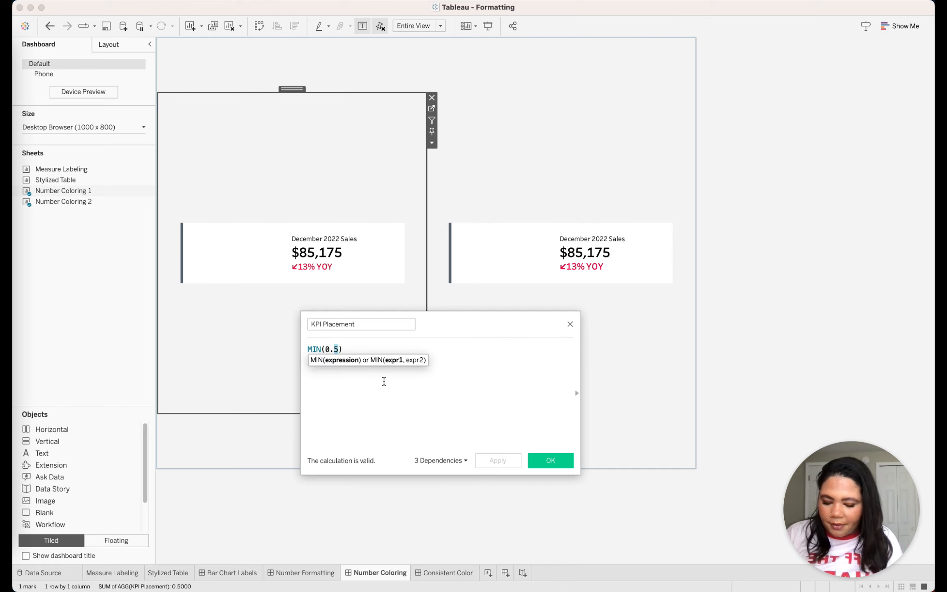
{"action": "left_click", "coordinate": [334, 349]}
{"action": "type", "text": "0"}
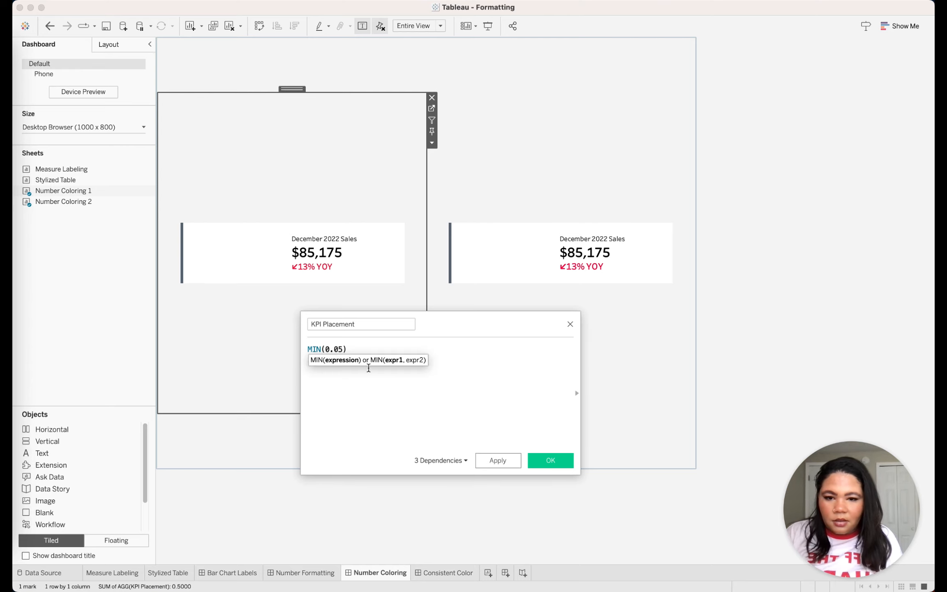
{"action": "left_click", "coordinate": [498, 361]}
{"action": "left_click", "coordinate": [553, 458]}
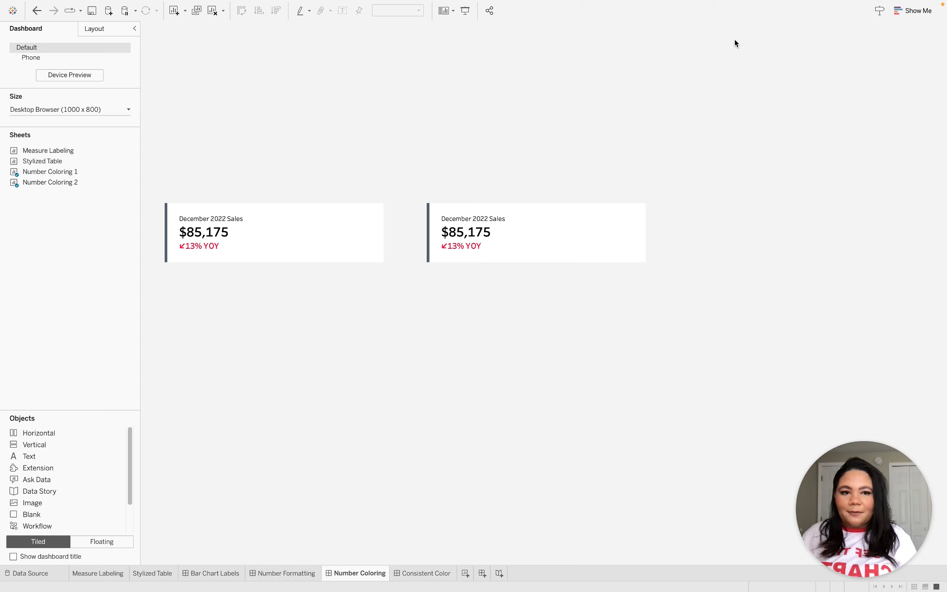
Open the Number Coloring 1 sheet from the first KPI card and bring up its mark label text for editing.
{"action": "left_click", "coordinate": [308, 157]}
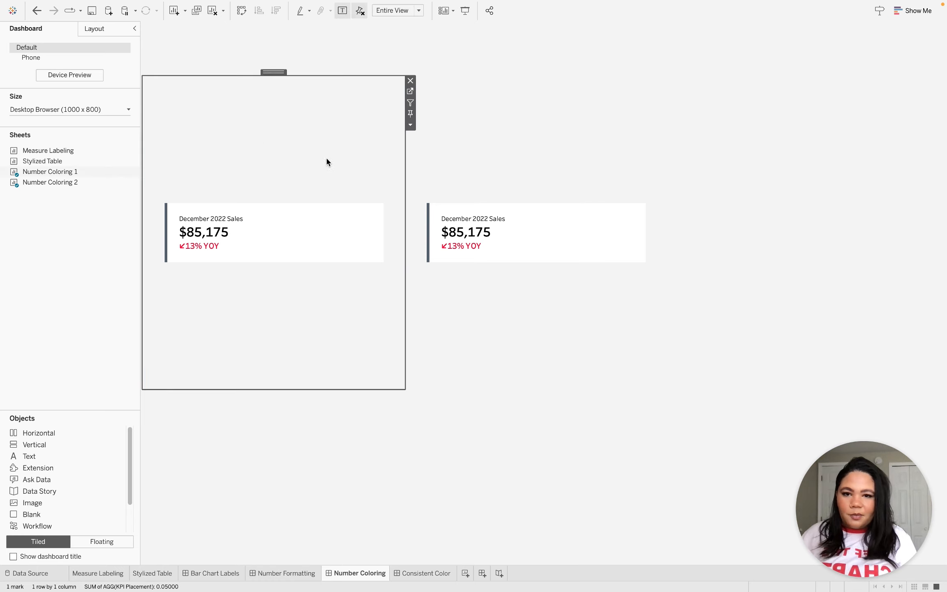
{"action": "left_click", "coordinate": [410, 91]}
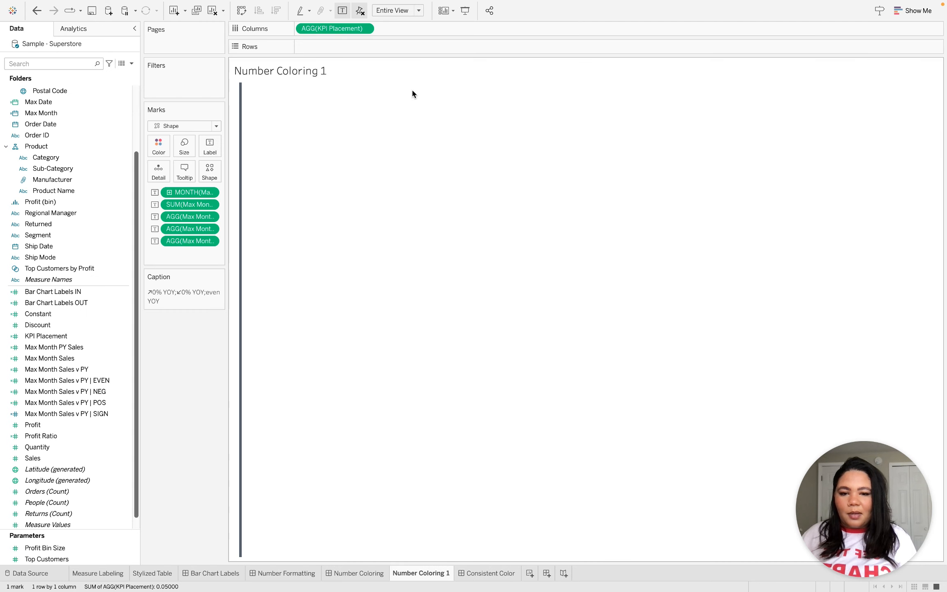
{"action": "left_click", "coordinate": [208, 148]}
{"action": "left_click", "coordinate": [311, 200]}
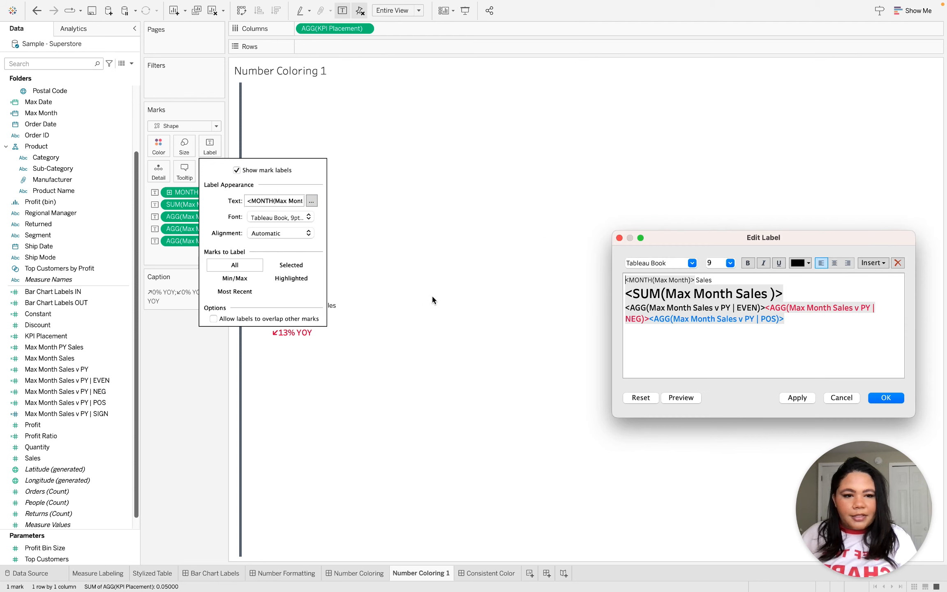
Examine the text colors of the Max Month Sales v PY EVEN, NEG and POS fields in the label, then close it without changes.
{"action": "left_click", "coordinate": [796, 321]}
{"action": "left_click_drag", "start_coordinate": [796, 321], "coordinate": [641, 325]}
{"action": "left_click", "coordinate": [764, 311]}
{"action": "left_click_drag", "start_coordinate": [764, 311], "coordinate": [664, 314]}
{"action": "left_click", "coordinate": [799, 325]}
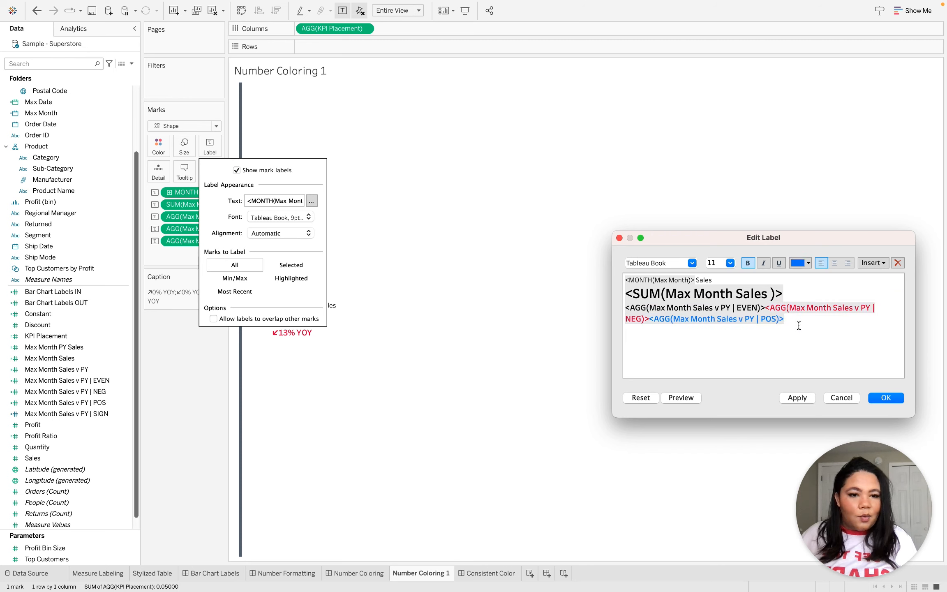
{"action": "left_click_drag", "start_coordinate": [799, 323], "coordinate": [776, 323]}
{"action": "left_click", "coordinate": [776, 322]}
{"action": "double_click", "coordinate": [680, 325]}
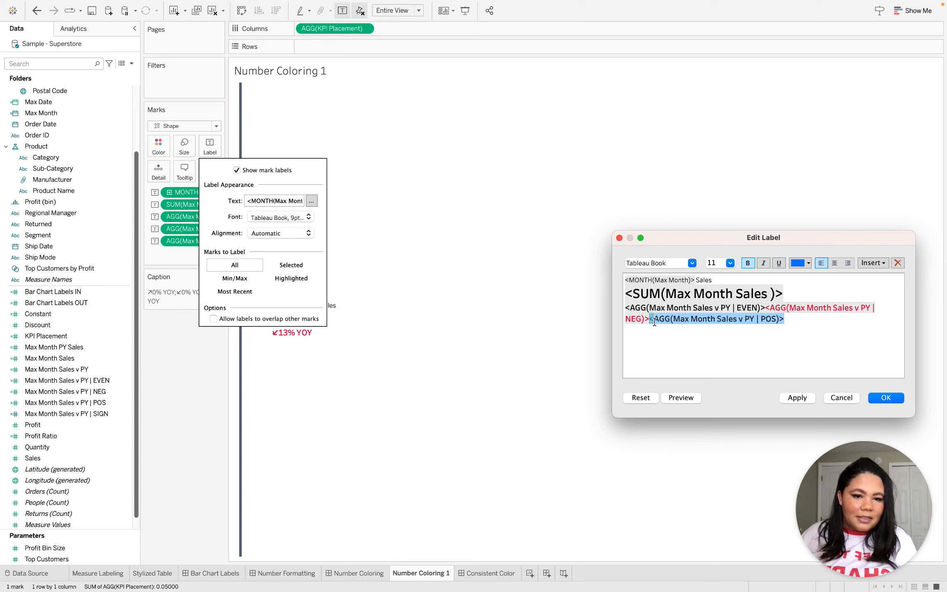
{"action": "left_click", "coordinate": [836, 310]}
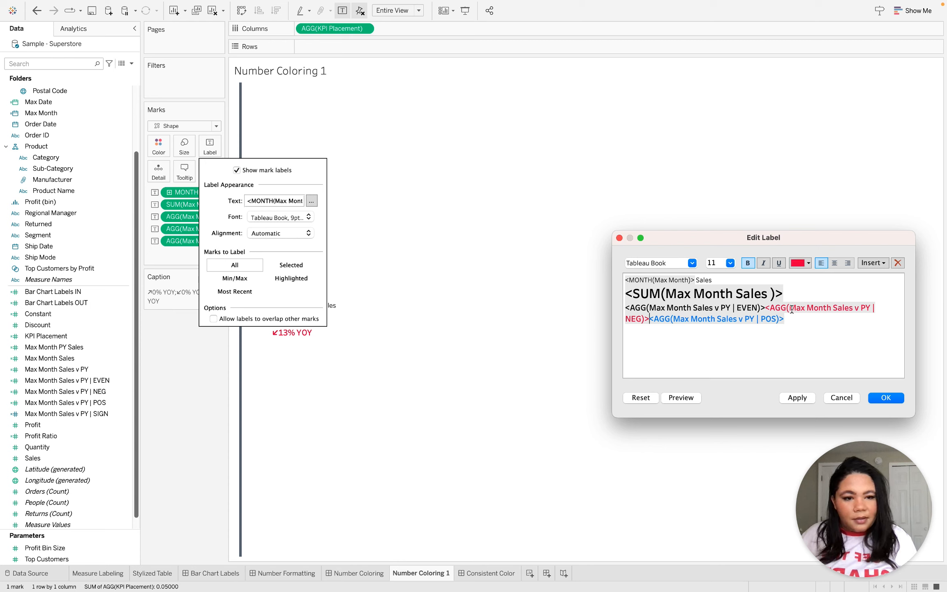
{"action": "double_click", "coordinate": [822, 309]}
{"action": "left_click", "coordinate": [803, 323]}
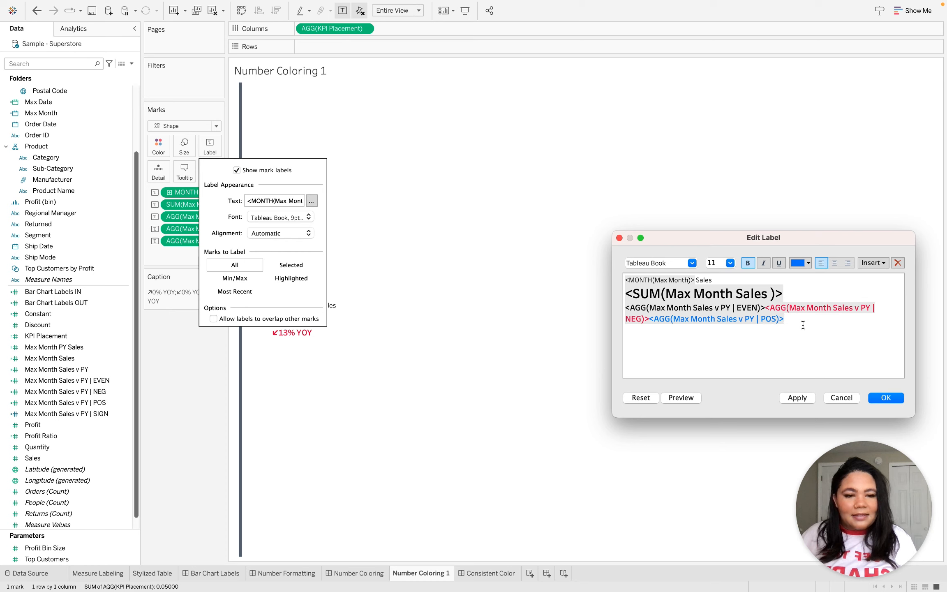
{"action": "left_click", "coordinate": [840, 396]}
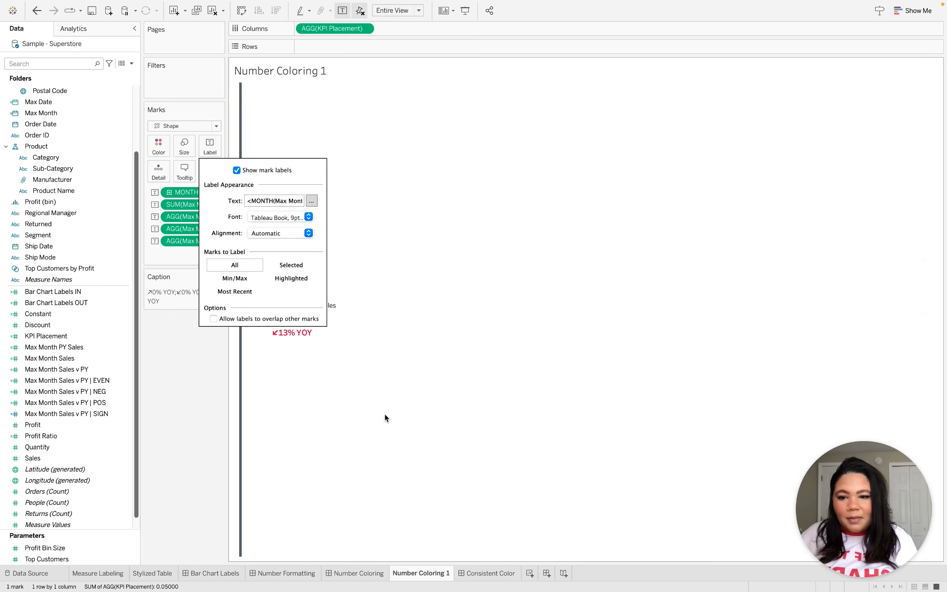
{"action": "left_click", "coordinate": [187, 381]}
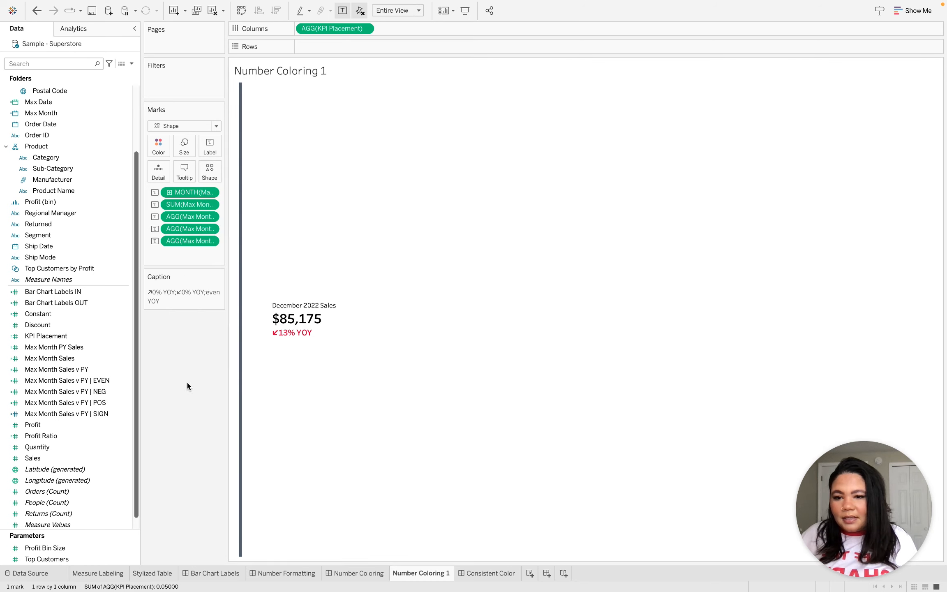
Look at the Max Month Sales v PY EVEN, NEG and POS calculated fields in the data source's field list.
{"action": "left_click", "coordinate": [87, 383]}
{"action": "left_click", "coordinate": [89, 392]}
{"action": "left_click", "coordinate": [93, 403]}
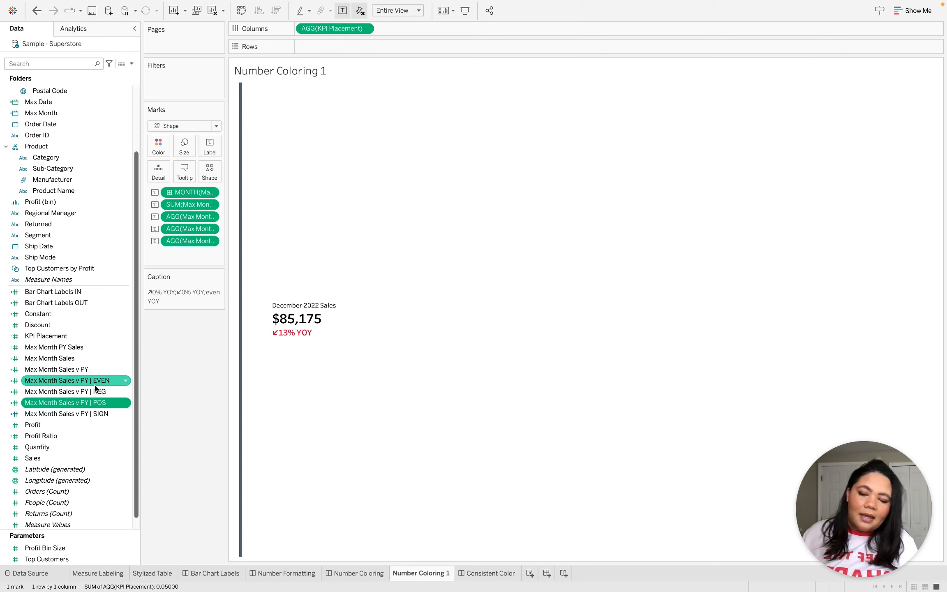
{"action": "left_click", "coordinate": [94, 385]}
{"action": "left_click", "coordinate": [96, 394]}
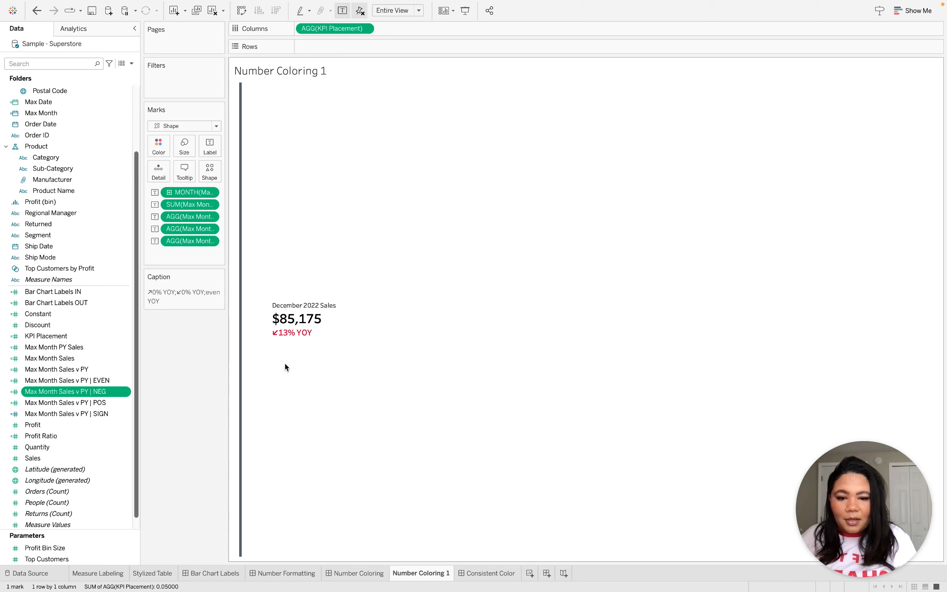
Open the Number Coloring 2 sheet from the second KPI card and widen the Marks area to fit full field names.
{"action": "left_click", "coordinate": [358, 574]}
{"action": "left_click", "coordinate": [499, 313]}
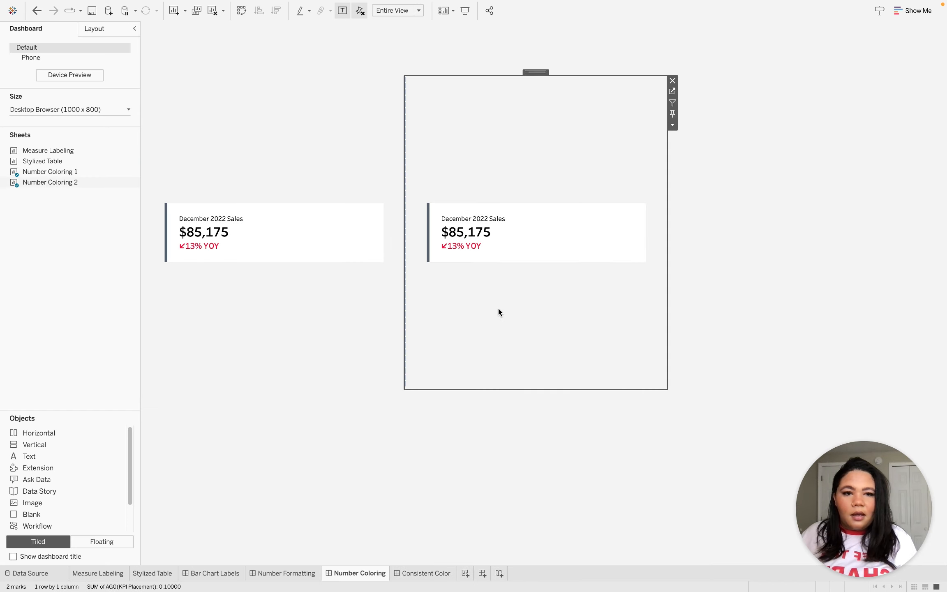
{"action": "left_click", "coordinate": [672, 90]}
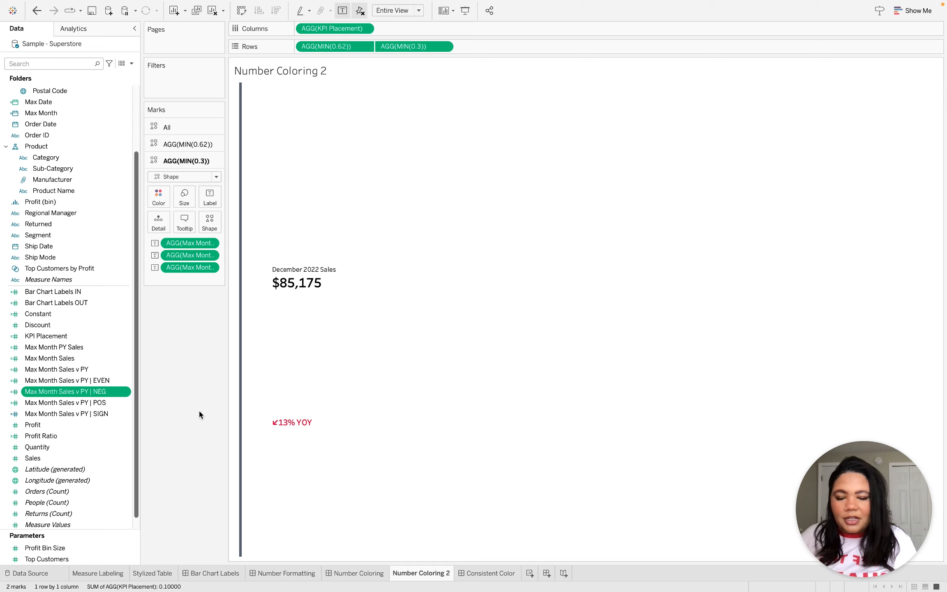
{"action": "left_click_drag", "start_coordinate": [227, 252], "coordinate": [293, 253]}
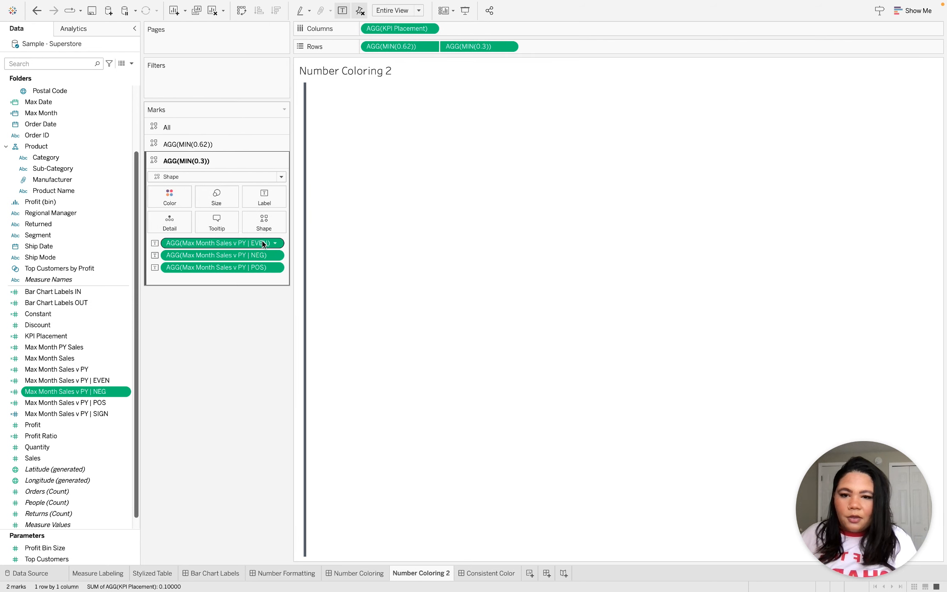
Inspect the label text of the AGG(MIN(0.3)) marks and close it without changes.
{"action": "left_click", "coordinate": [269, 205]}
{"action": "left_click", "coordinate": [354, 251]}
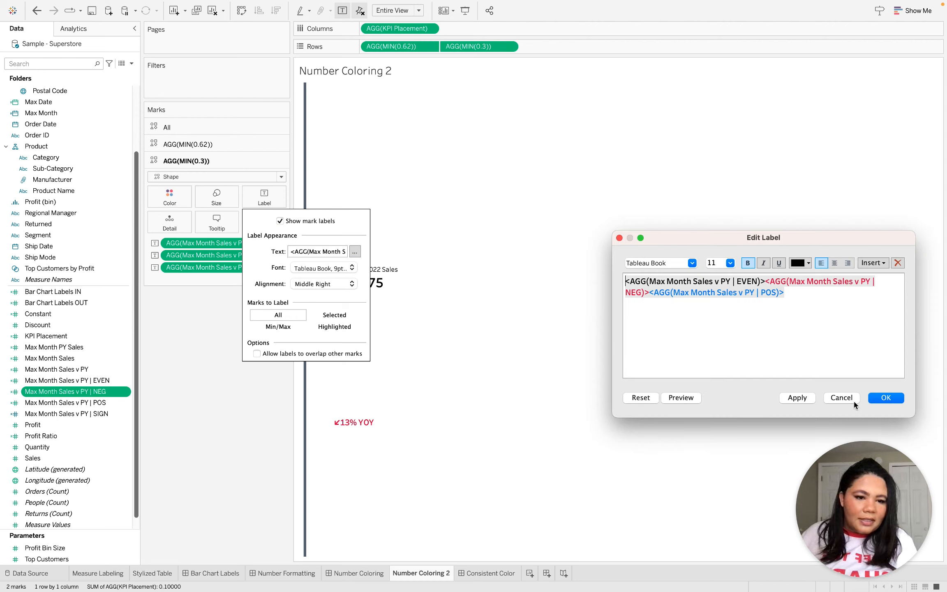
{"action": "left_click", "coordinate": [851, 399]}
{"action": "left_click", "coordinate": [232, 413]}
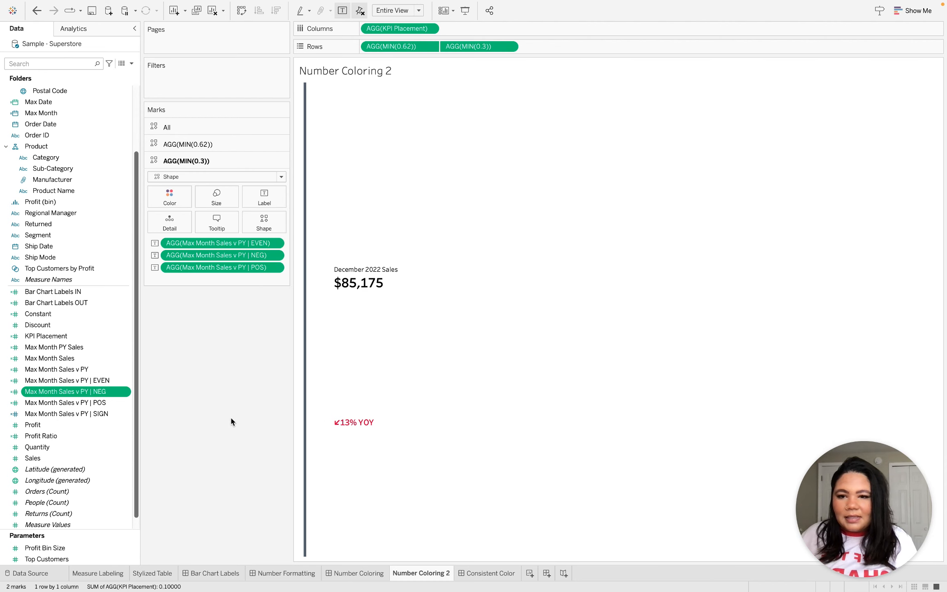
Remove the Max Month Sales v PY EVEN, NEG and POS fields from the AGG(MIN(0.3)) marks.
{"action": "left_click", "coordinate": [228, 245]}
{"action": "left_click", "coordinate": [229, 268], "text": "shift"}
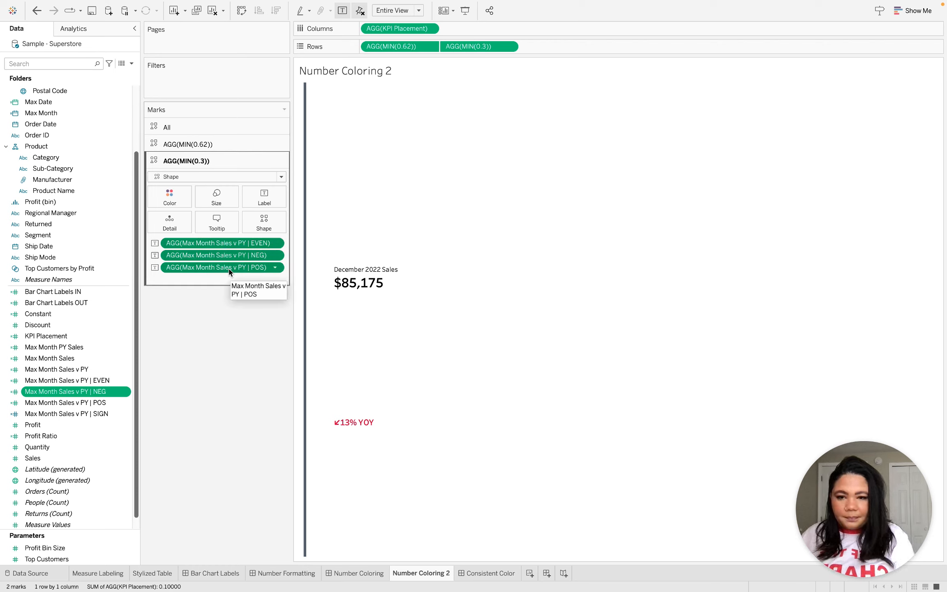
{"action": "key", "text": "Delete"}
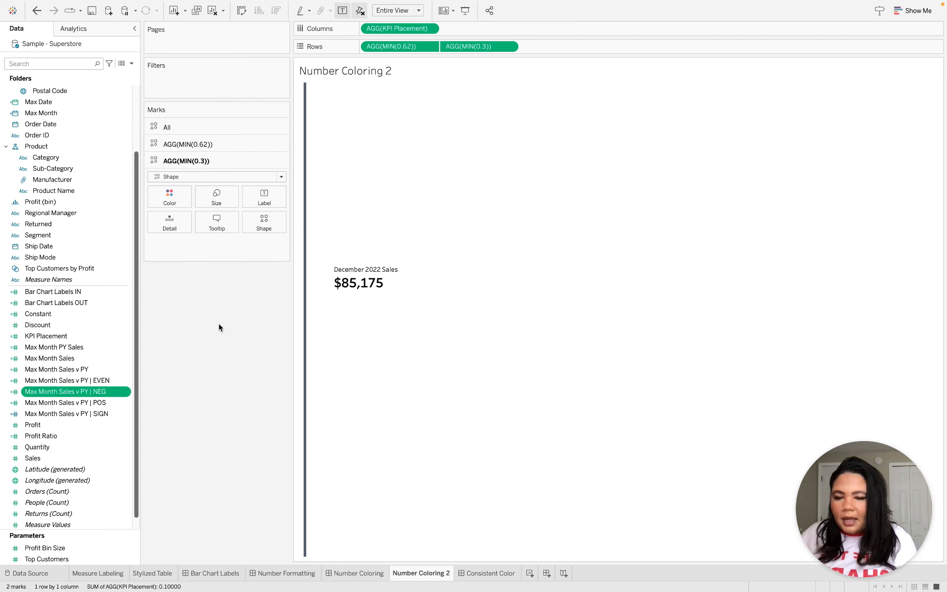
Label the AGG(MIN(0.3)) marks with Max Month Sales v PY and make the label font bold.
{"action": "left_click", "coordinate": [57, 370]}
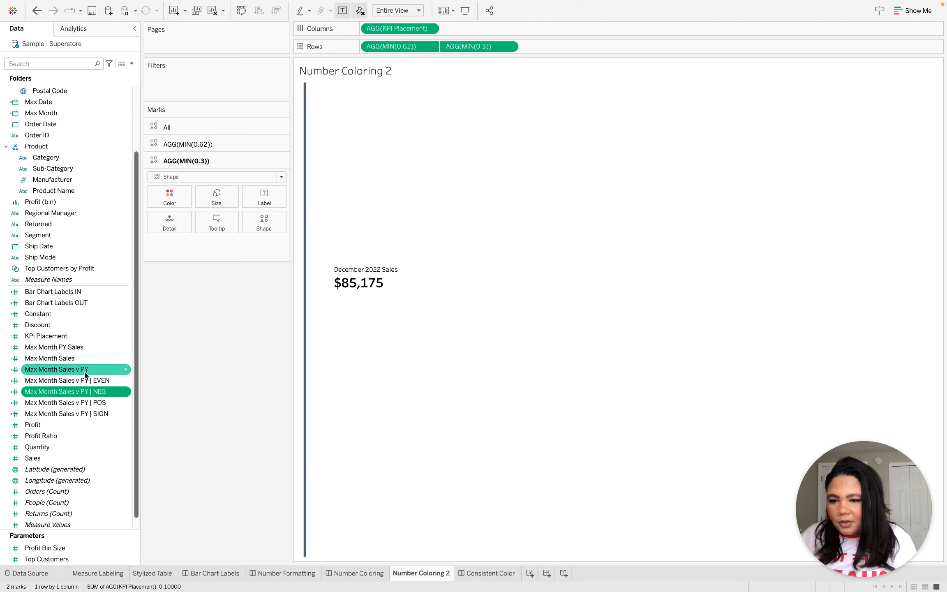
{"action": "left_click_drag", "start_coordinate": [76, 370], "coordinate": [275, 201]}
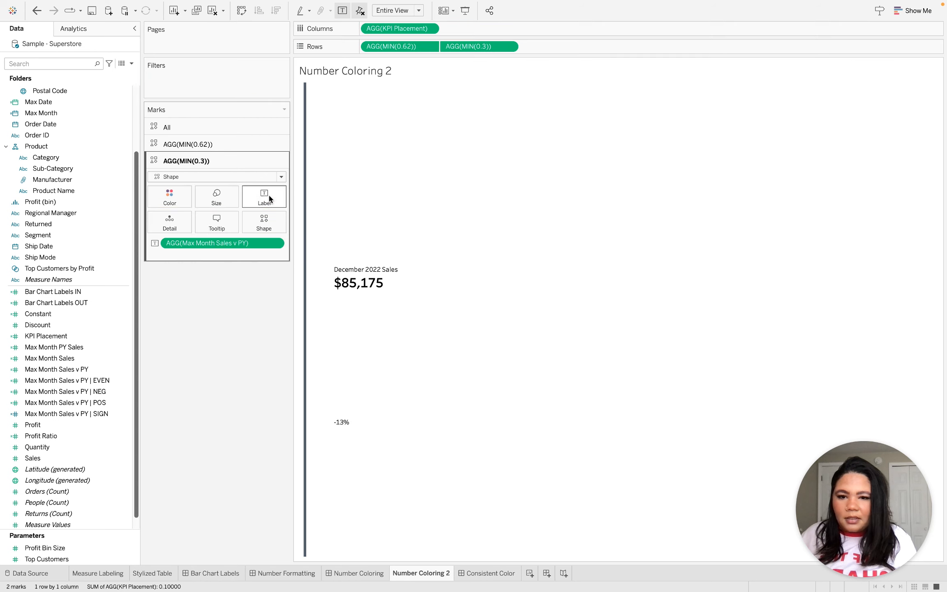
{"action": "left_click", "coordinate": [270, 197]}
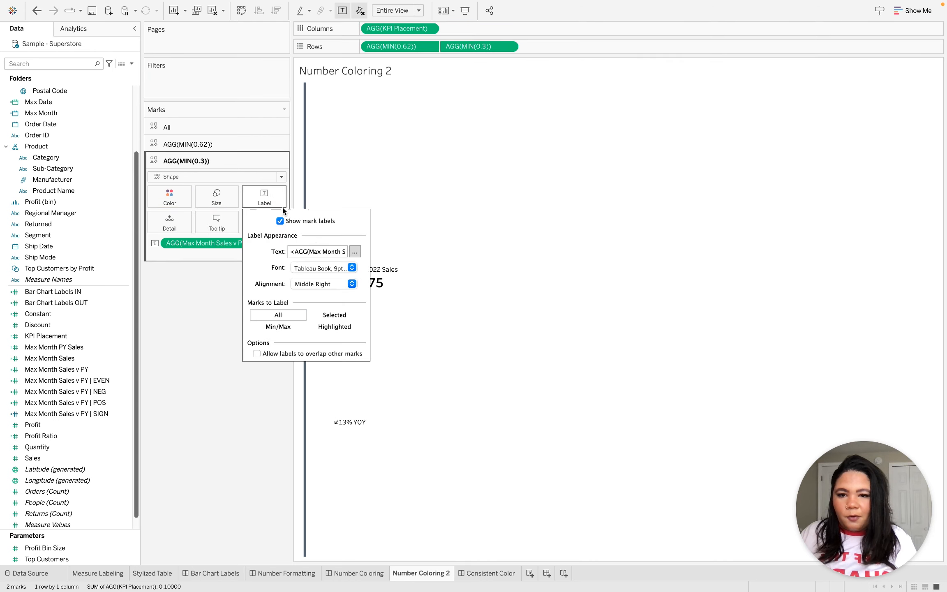
{"action": "left_click", "coordinate": [352, 268]}
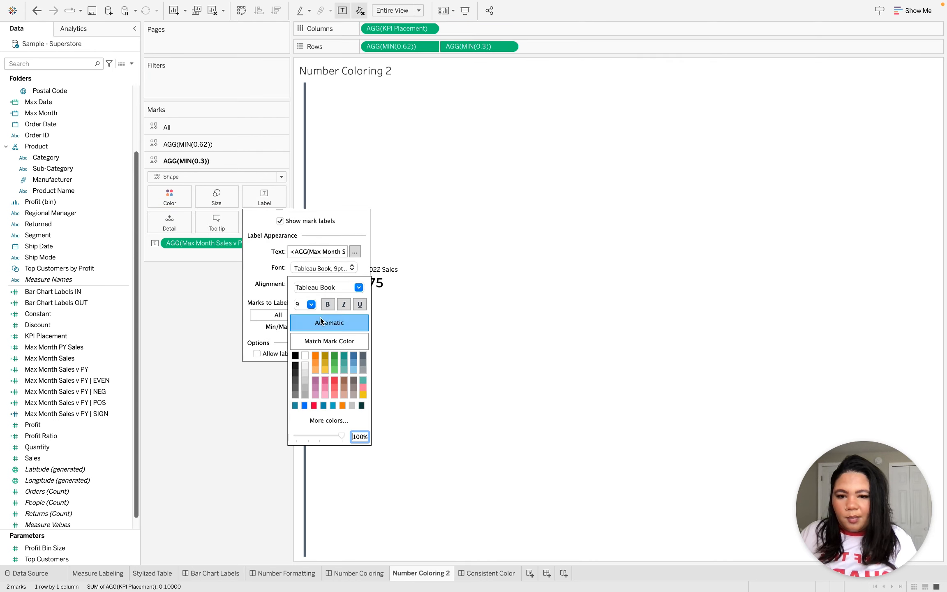
{"action": "left_click", "coordinate": [311, 304]}
{"action": "left_click", "coordinate": [328, 305]}
{"action": "left_click", "coordinate": [328, 304]}
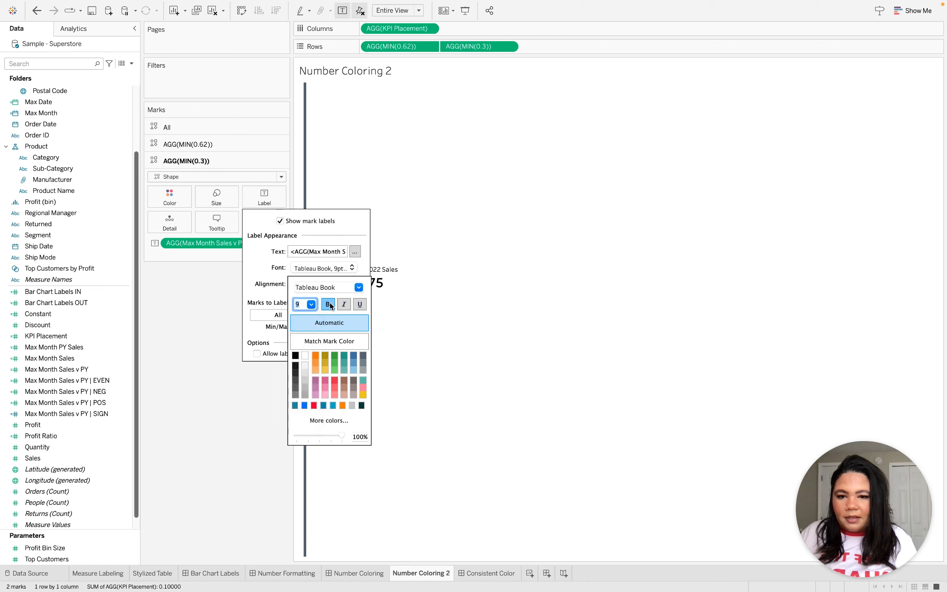
{"action": "left_click", "coordinate": [219, 429]}
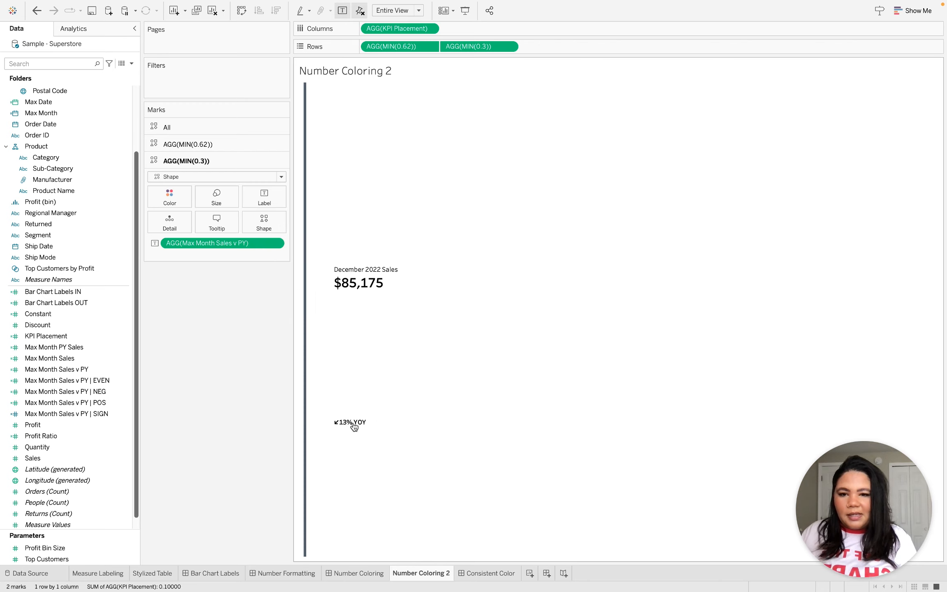
Inspect the text of the Max Month Sales v PY label in the label editor and cancel without changes.
{"action": "left_click", "coordinate": [265, 197]}
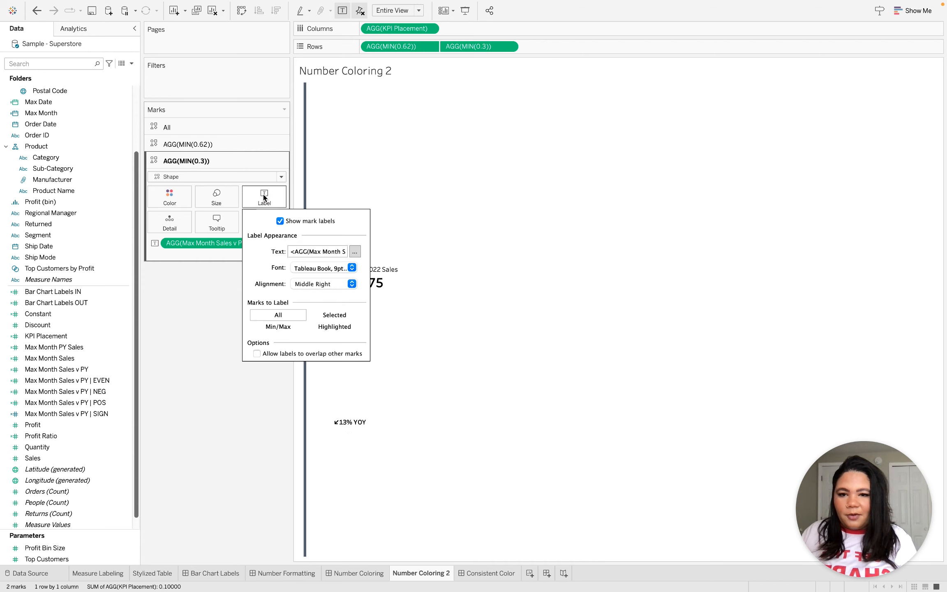
{"action": "left_click", "coordinate": [354, 251]}
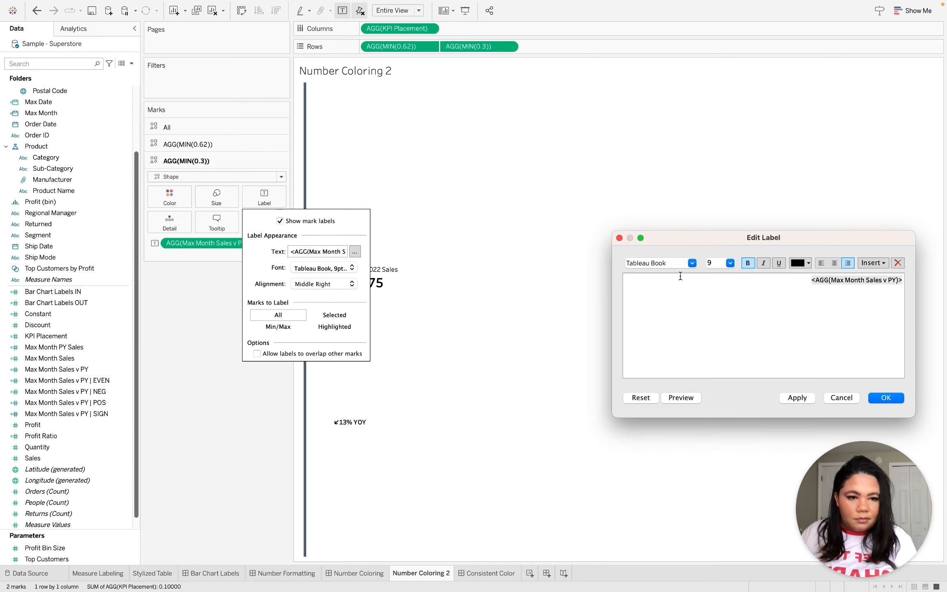
{"action": "key", "text": "super+a"}
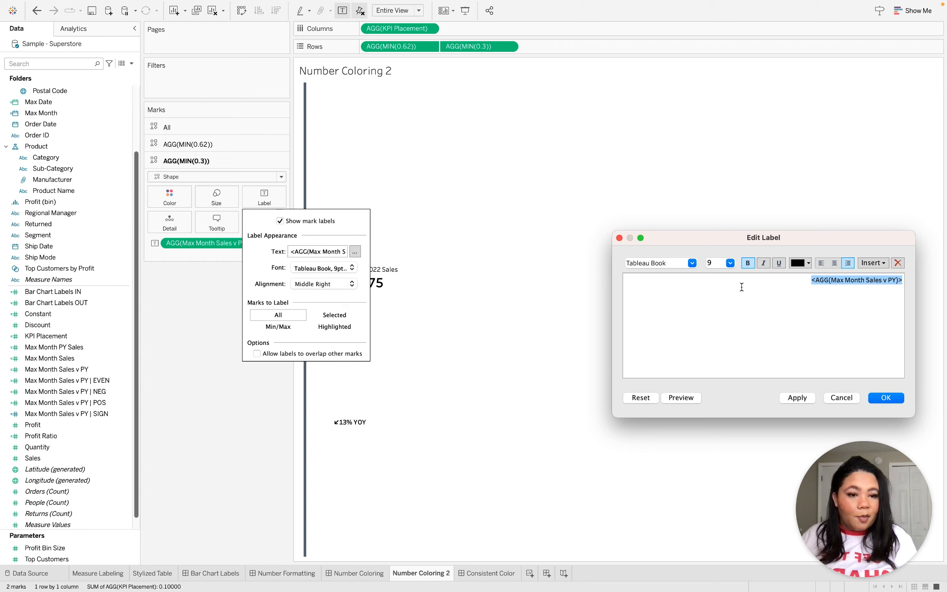
{"action": "left_click", "coordinate": [843, 398]}
{"action": "left_click", "coordinate": [226, 399]}
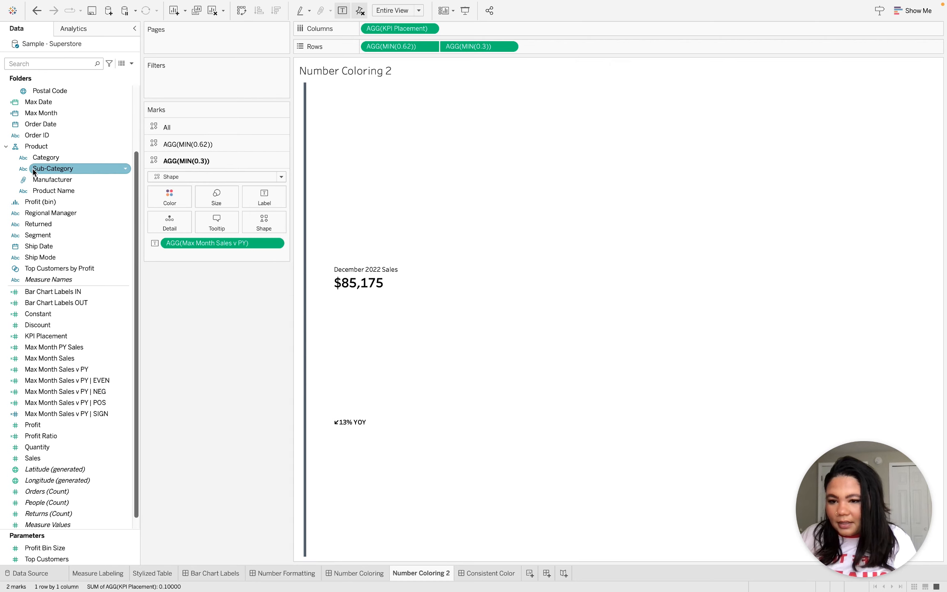
Color the AGG(MIN(0.3)) marks by Max Month Sales v PY | SIGN and check its color assignment without changing it.
{"action": "left_click_drag", "start_coordinate": [83, 414], "coordinate": [171, 196]}
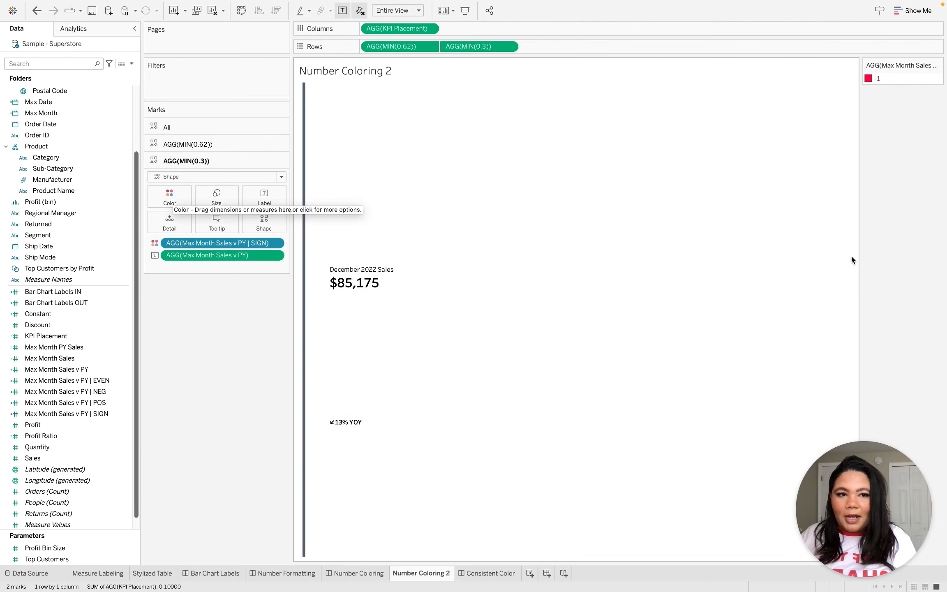
{"action": "double_click", "coordinate": [869, 79]}
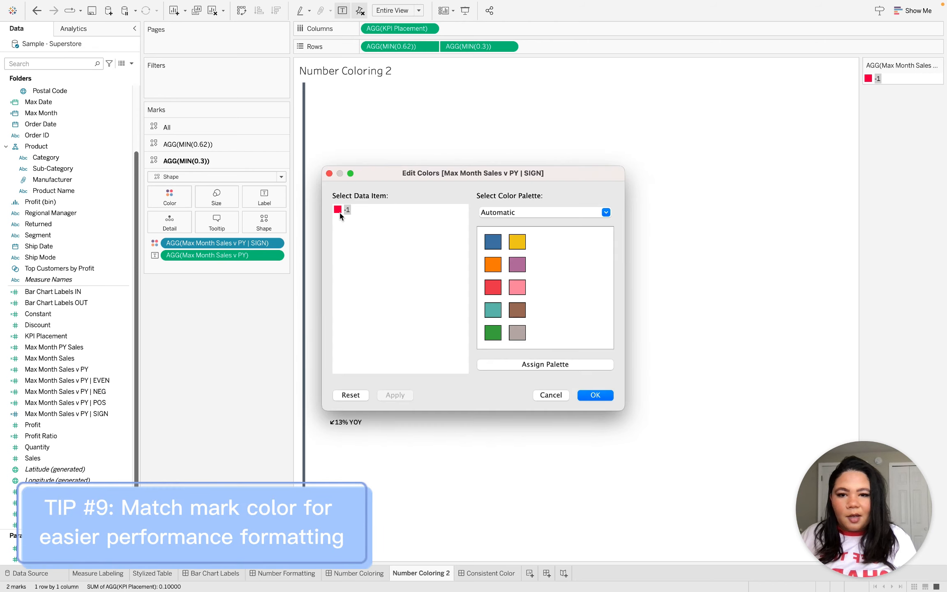
{"action": "left_click", "coordinate": [551, 395]}
{"action": "left_click", "coordinate": [897, 262]}
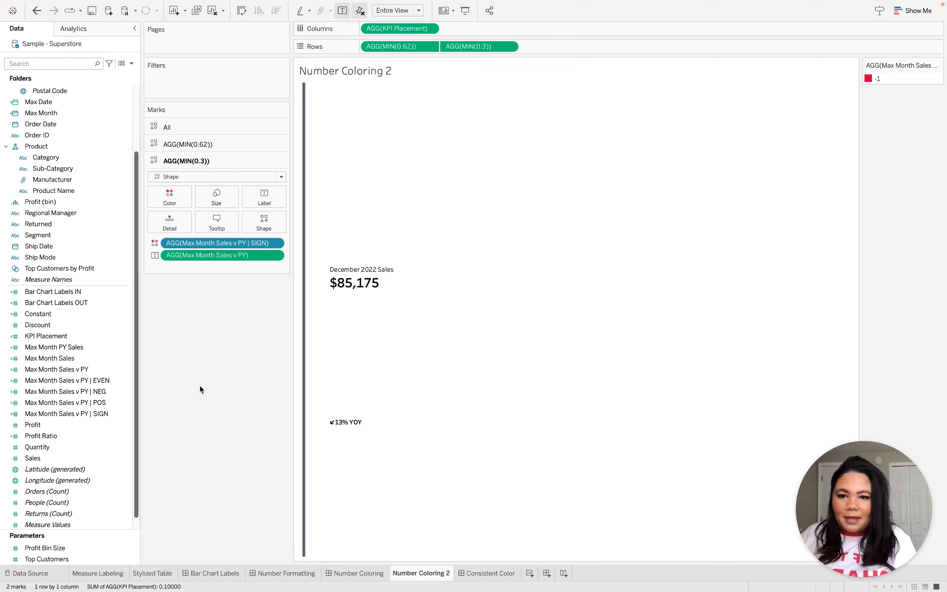
Set the font color of the AGG(MIN(0.3)) mark label to Match Mark Color.
{"action": "left_click", "coordinate": [262, 201]}
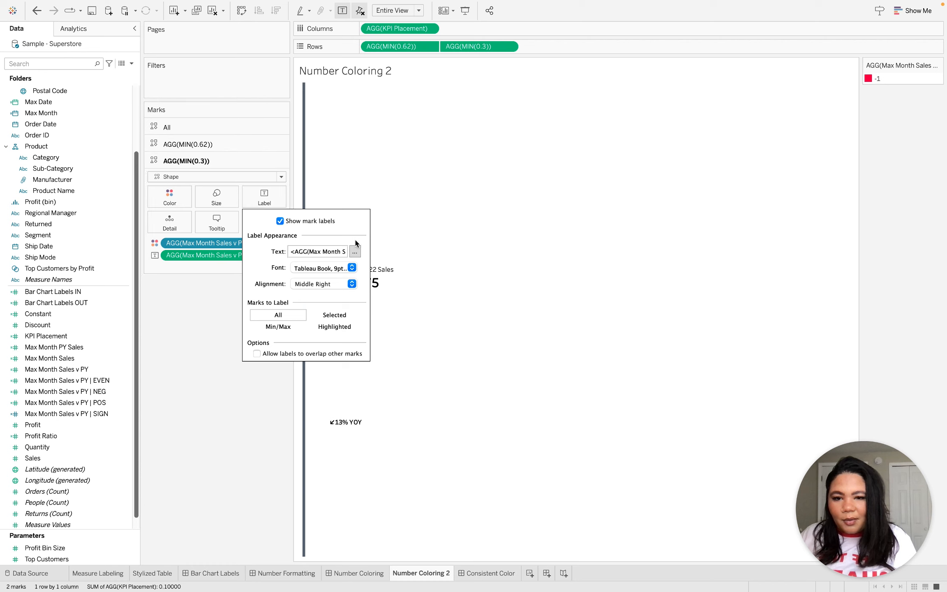
{"action": "left_click", "coordinate": [317, 269]}
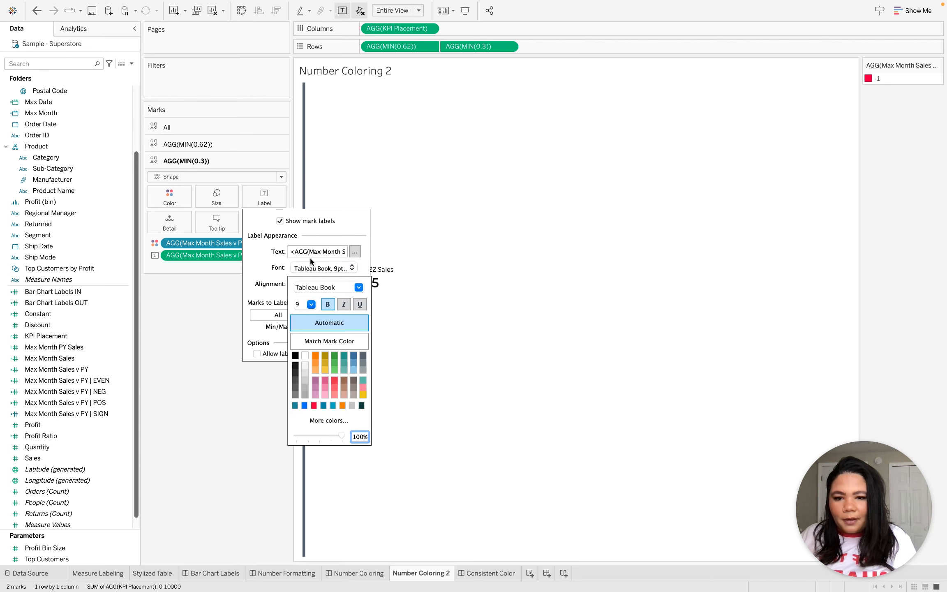
{"action": "left_click", "coordinate": [326, 345]}
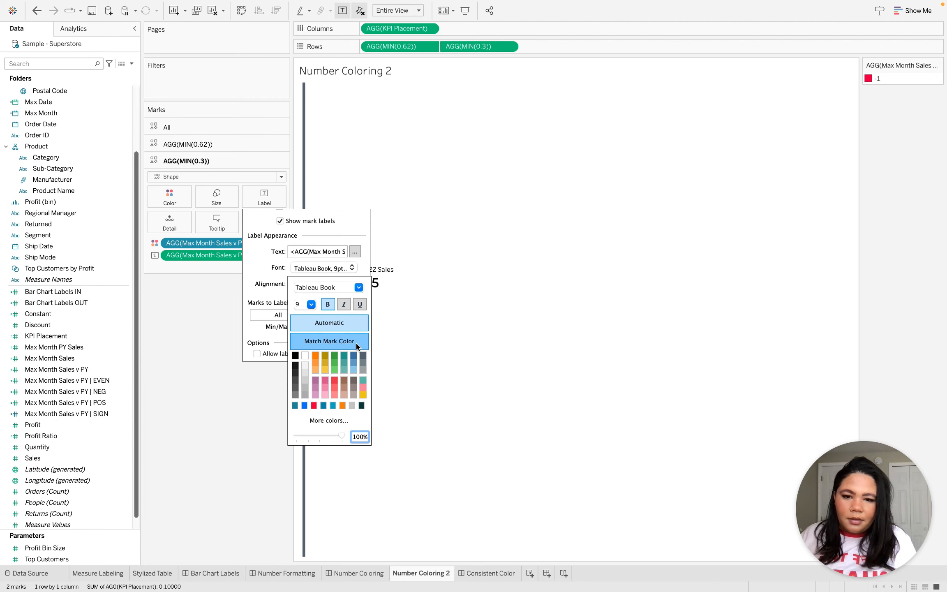
{"action": "left_click", "coordinate": [226, 413]}
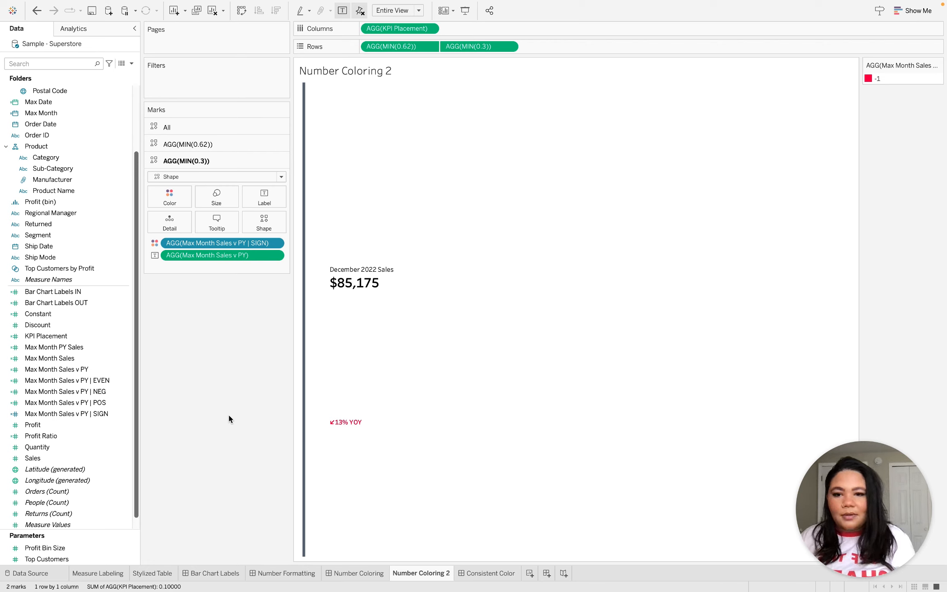
Review the label text and font settings of the AGG(MIN(0.3)) marks once more and close them unchanged.
{"action": "left_click", "coordinate": [273, 188]}
{"action": "left_click", "coordinate": [355, 251]}
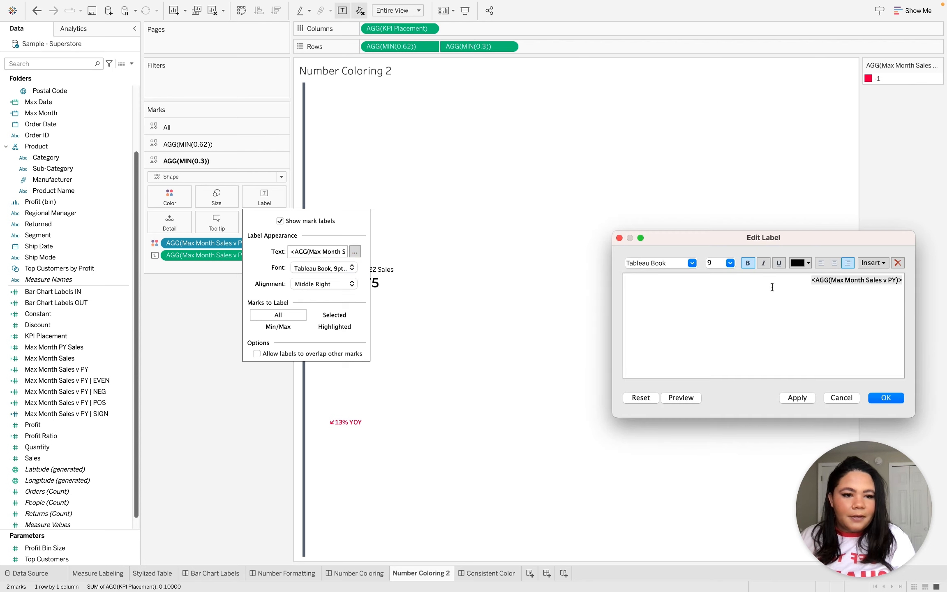
{"action": "left_click", "coordinate": [896, 399]}
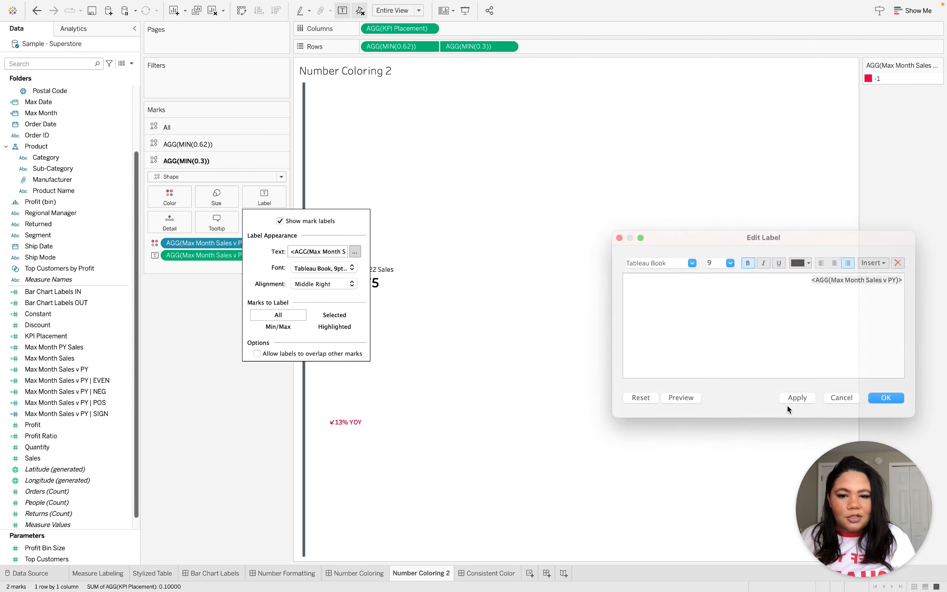
{"action": "left_click", "coordinate": [203, 459]}
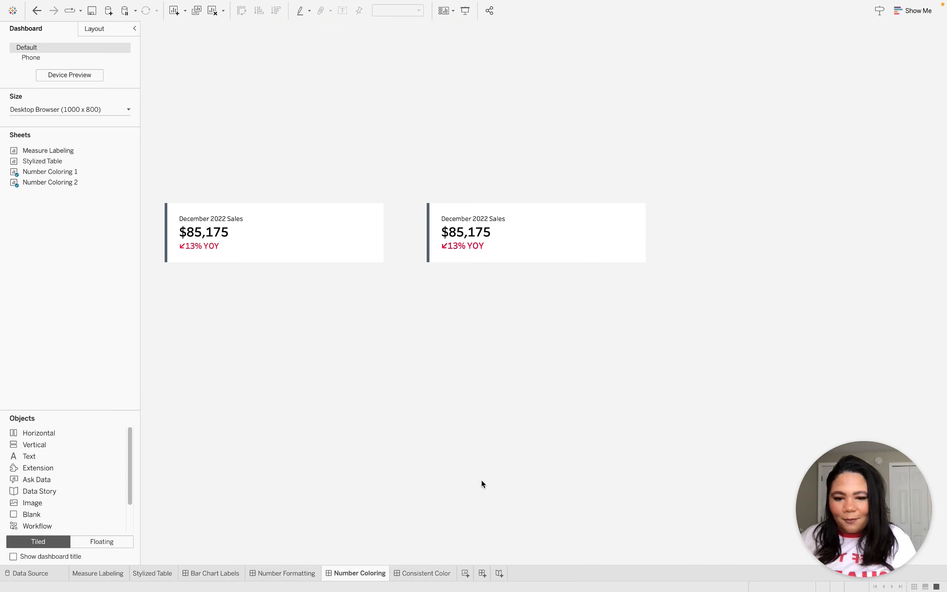
Open the Consistent Color dashboard and go to the Consistent Color 1 sheet behind its area chart.
{"action": "left_click", "coordinate": [432, 573]}
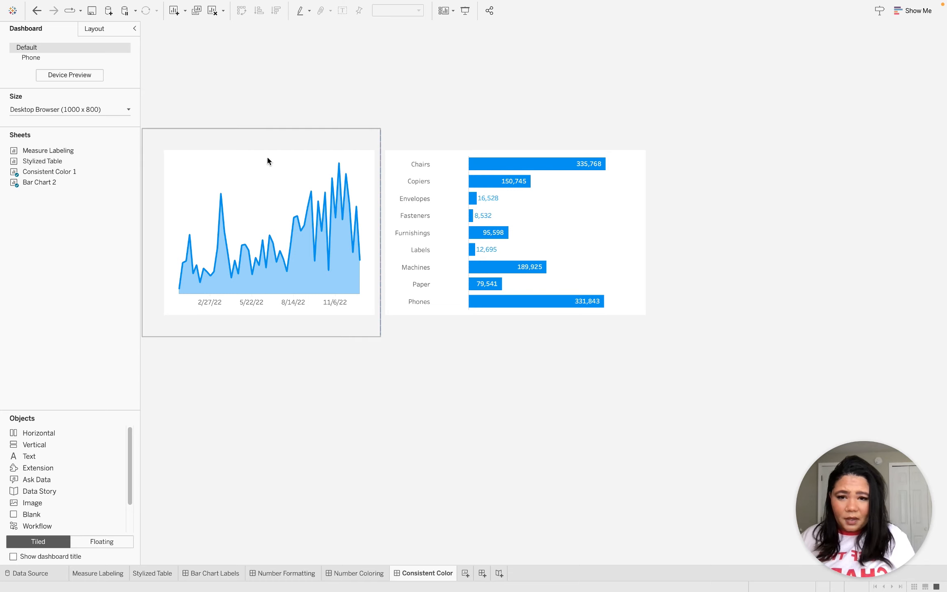
{"action": "left_click", "coordinate": [278, 205]}
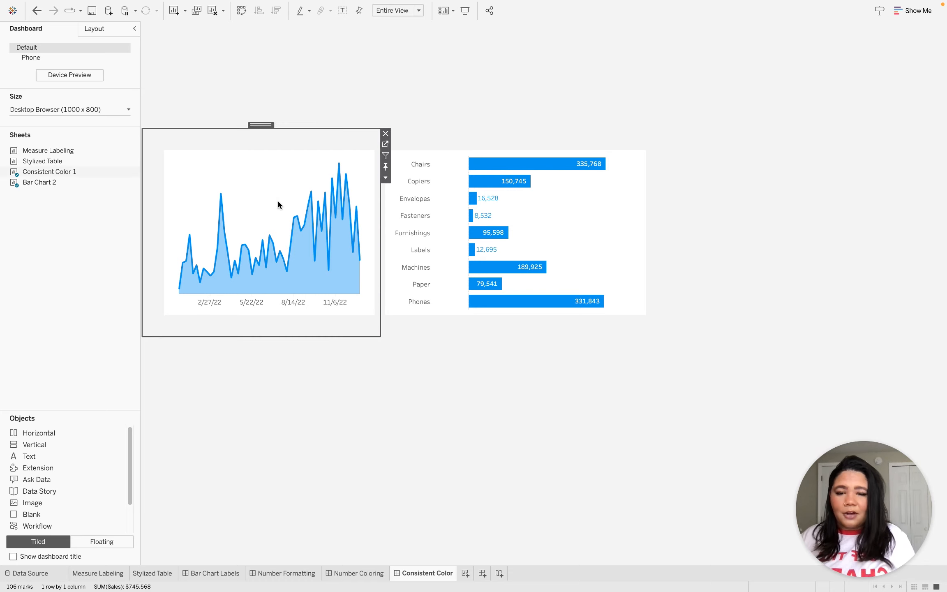
{"action": "left_click", "coordinate": [385, 144]}
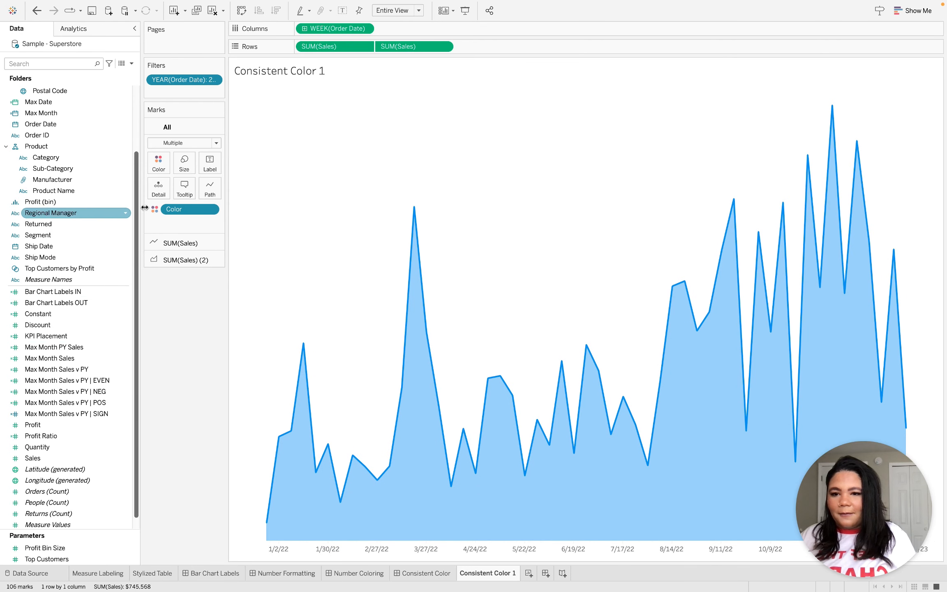
Find the Color calculated field in the data source, view its formula and close it without changes.
{"action": "scroll", "coordinate": [62, 349], "scroll_direction": "down", "scroll_amount": 1}
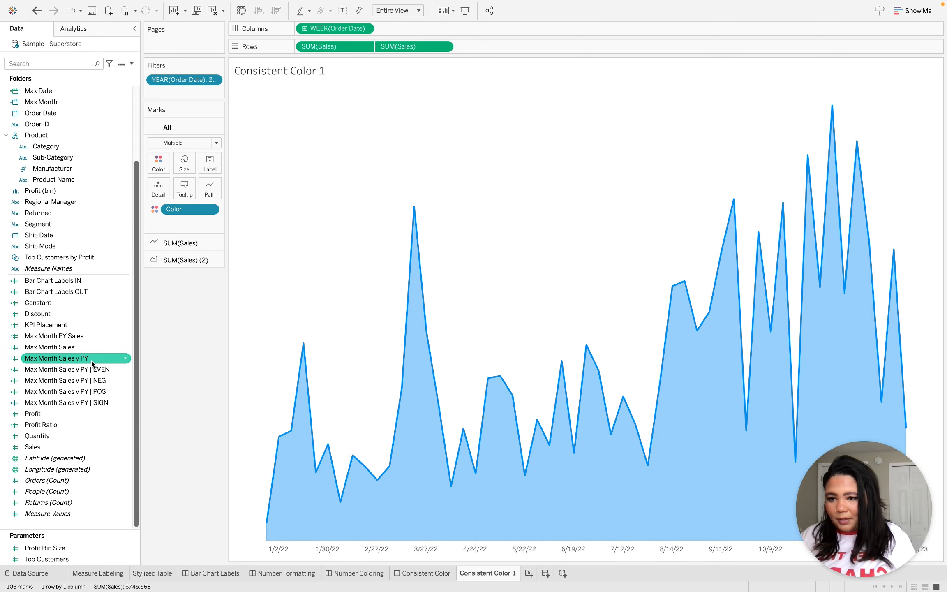
{"action": "left_click", "coordinate": [48, 65]}
{"action": "type", "text": "colo"}
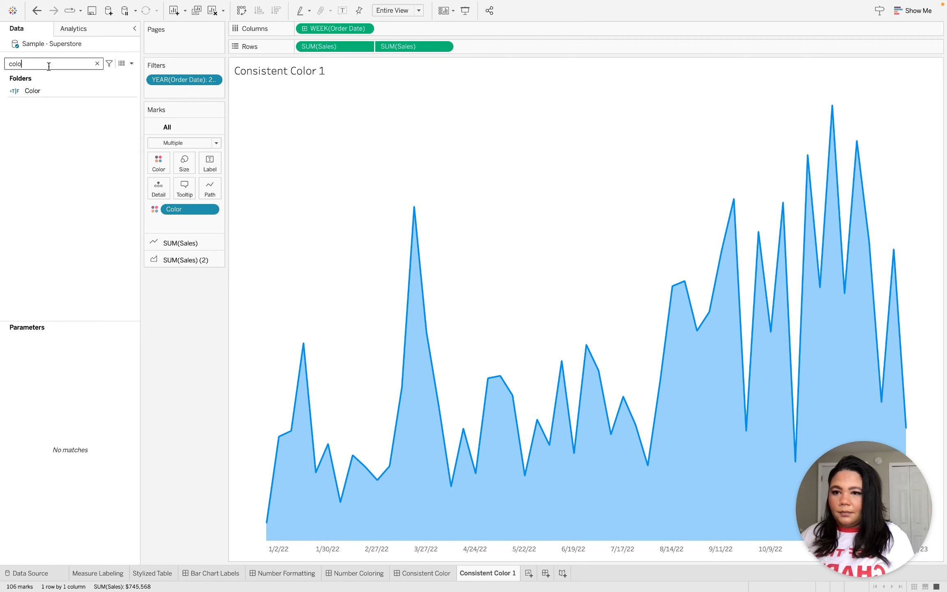
{"action": "left_click", "coordinate": [57, 91]}
{"action": "right_click", "coordinate": [57, 91]}
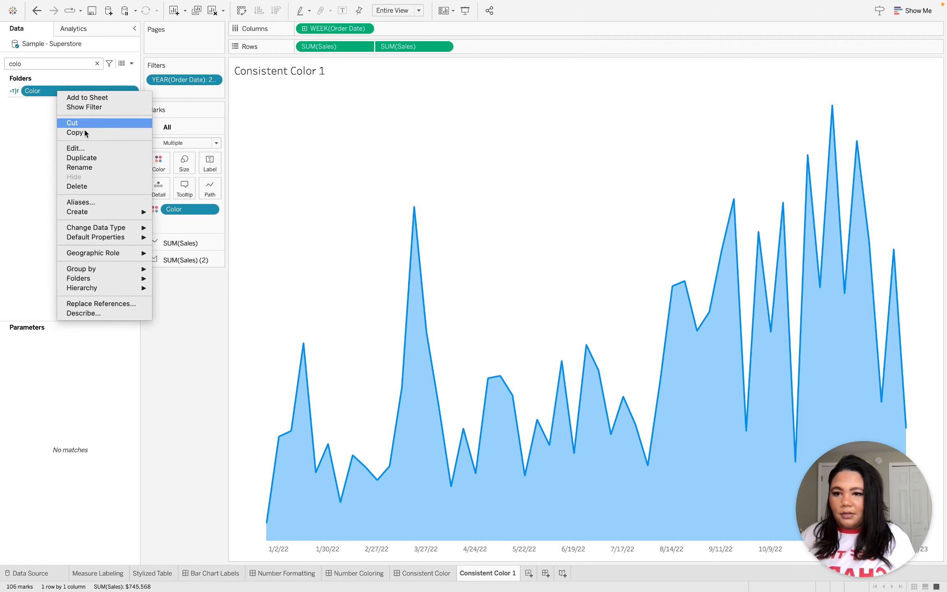
{"action": "left_click", "coordinate": [92, 150]}
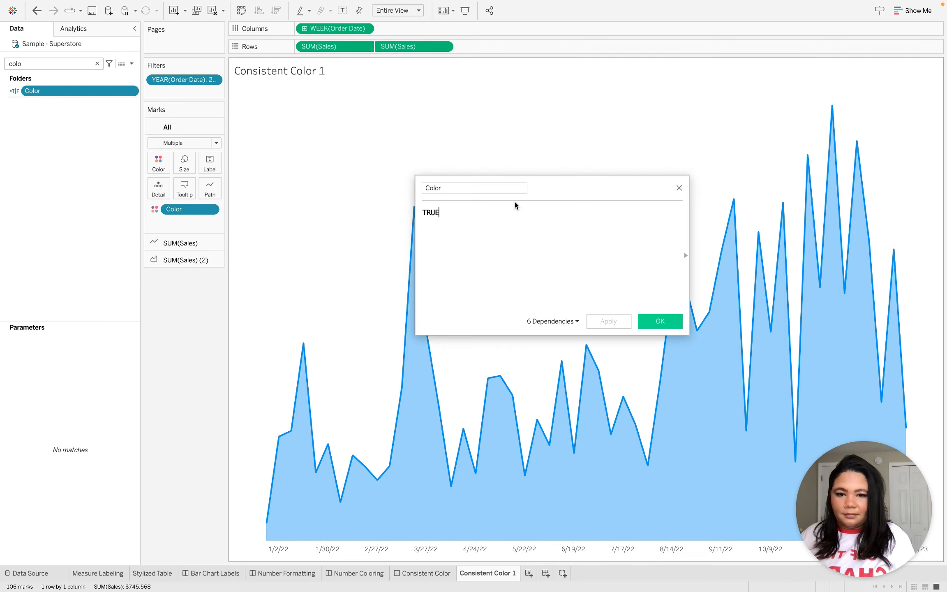
{"action": "left_click", "coordinate": [678, 187]}
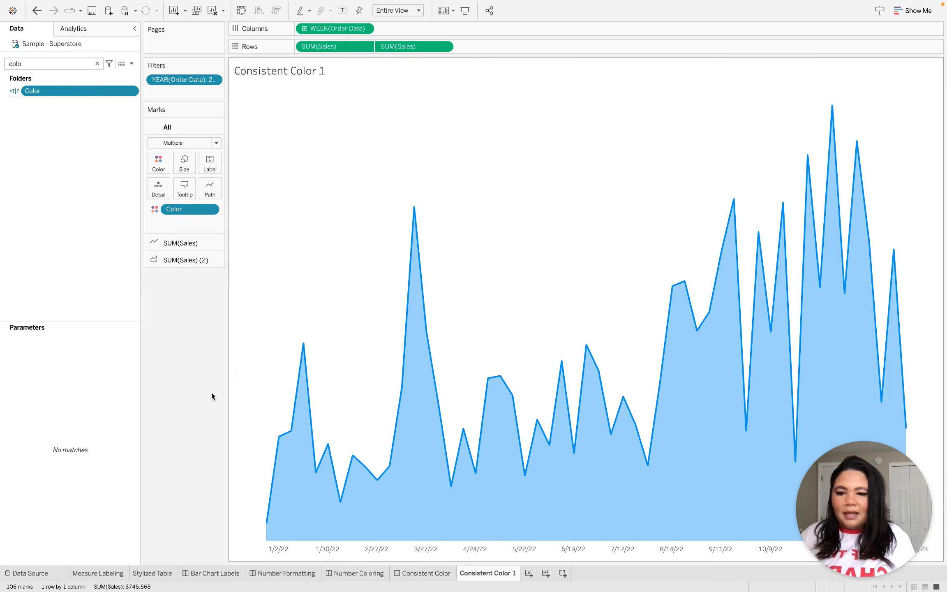
View the Bar Chart 2 sheet from the Consistent Color dashboard to check its color field, and return to the dashboard.
{"action": "left_click", "coordinate": [428, 573]}
{"action": "left_click", "coordinate": [607, 209]}
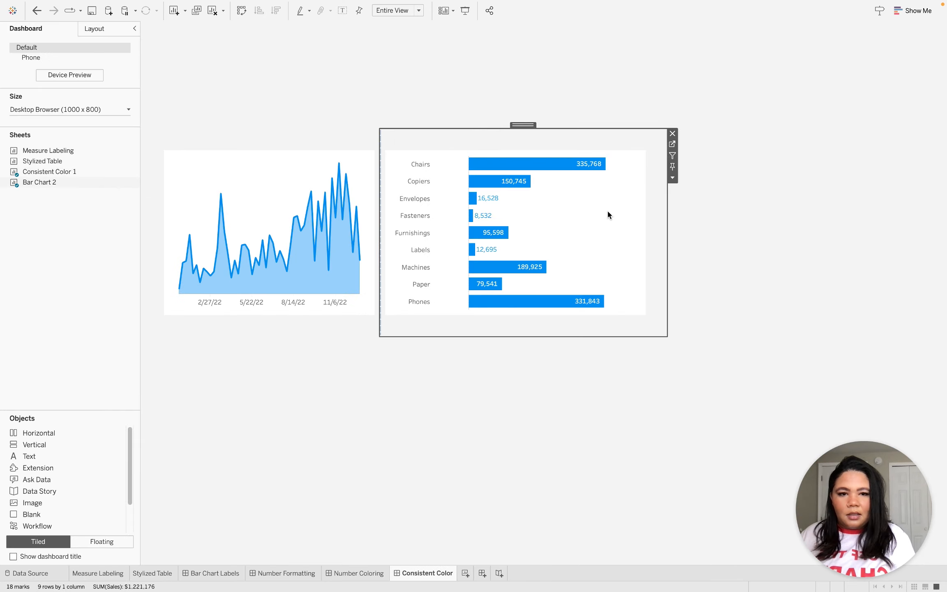
{"action": "left_click", "coordinate": [672, 144]}
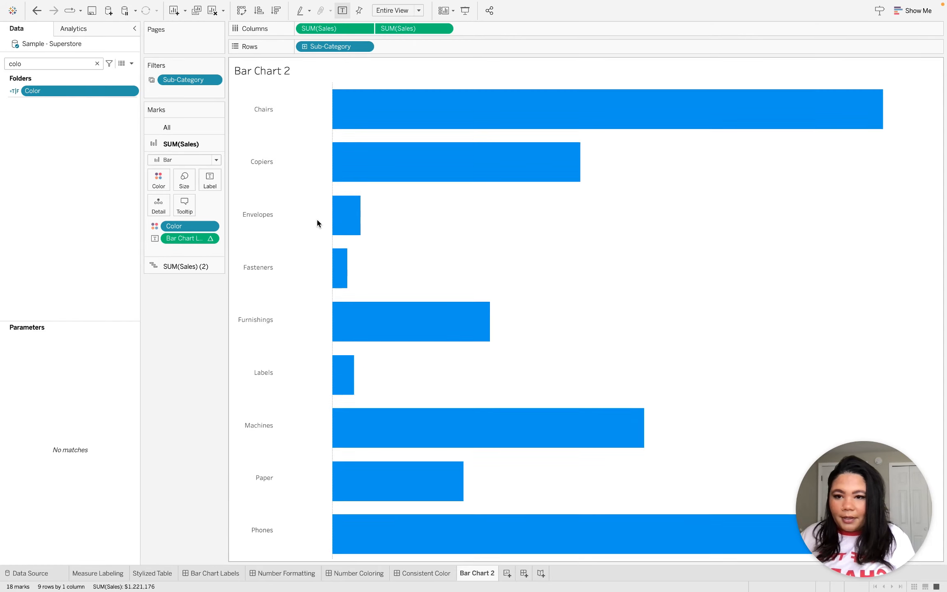
{"action": "left_click", "coordinate": [439, 574]}
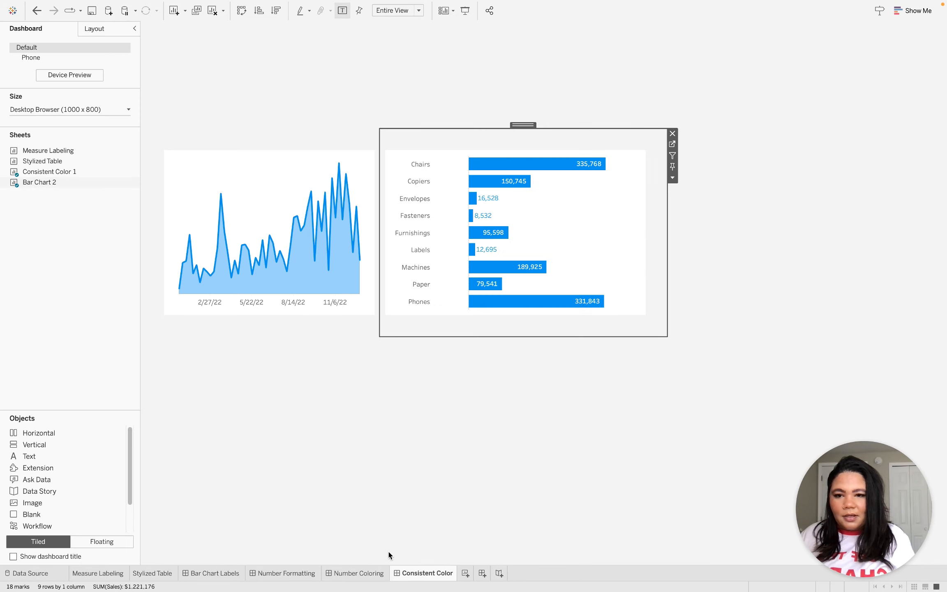
Show the Color legend of the bar chart on the Consistent Color dashboard and select the legend.
{"action": "left_click", "coordinate": [673, 178]}
{"action": "mouse_move", "coordinate": [725, 250]}
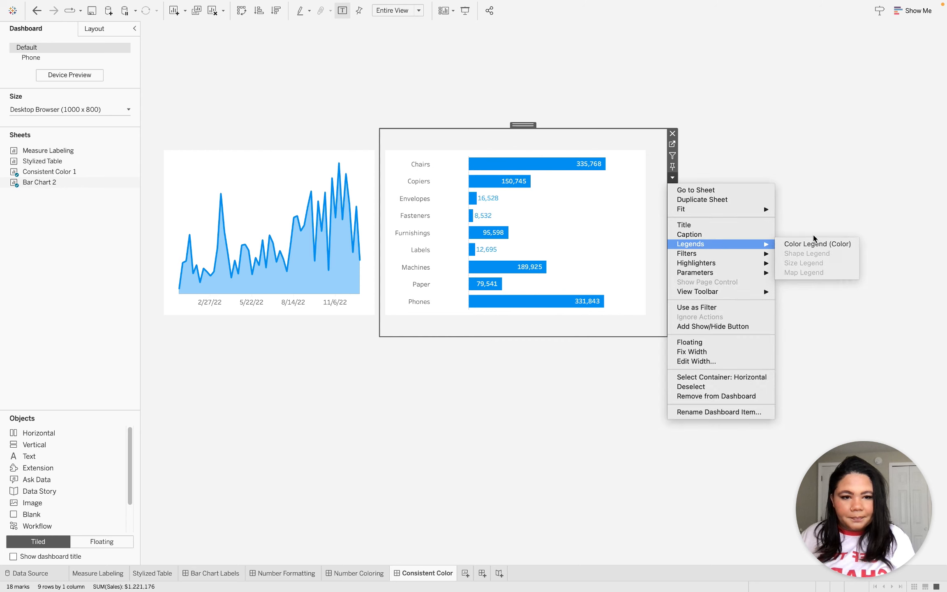
{"action": "left_click", "coordinate": [816, 244]}
{"action": "left_click", "coordinate": [673, 178]}
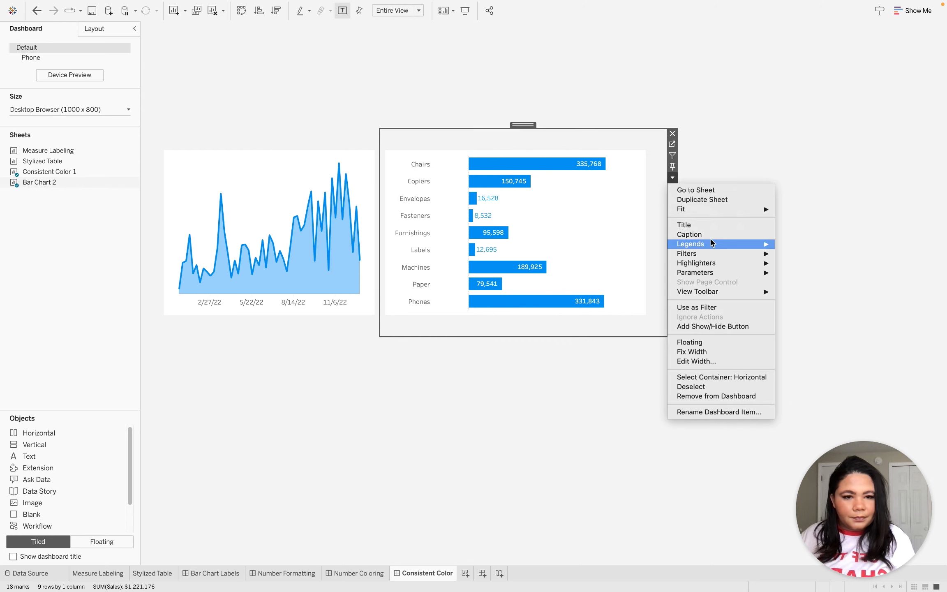
{"action": "mouse_move", "coordinate": [699, 244]}
{"action": "left_click", "coordinate": [816, 245]}
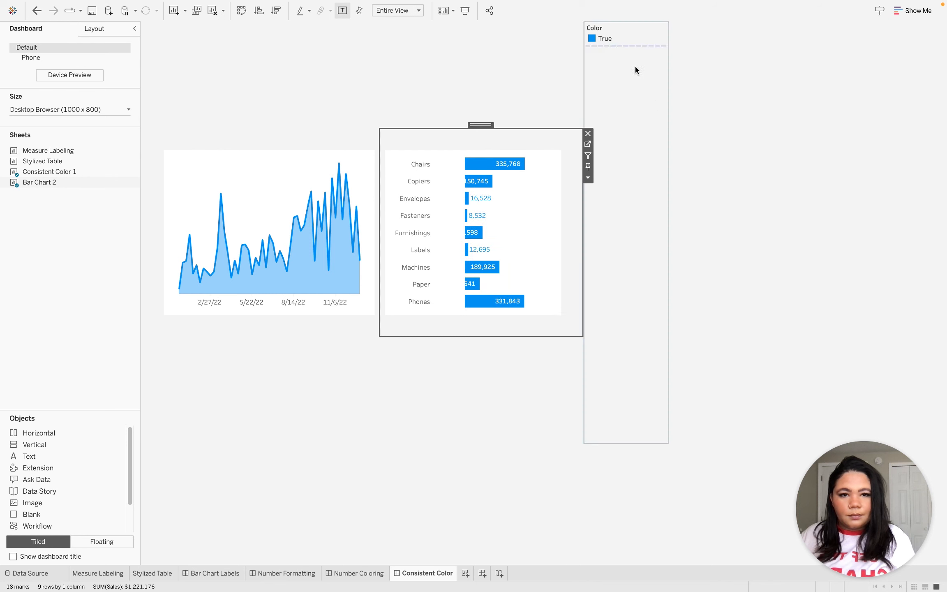
{"action": "left_click", "coordinate": [624, 31]}
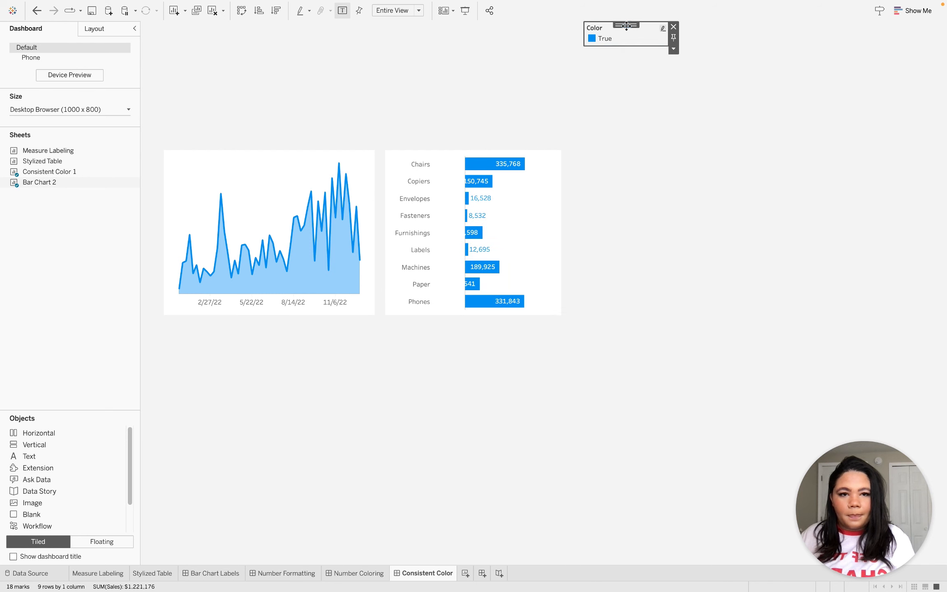
Make the Color legend a floating object on the Consistent Color dashboard and shorten it to fit just its entry.
{"action": "left_click", "coordinate": [673, 48]}
{"action": "left_click", "coordinate": [697, 97]}
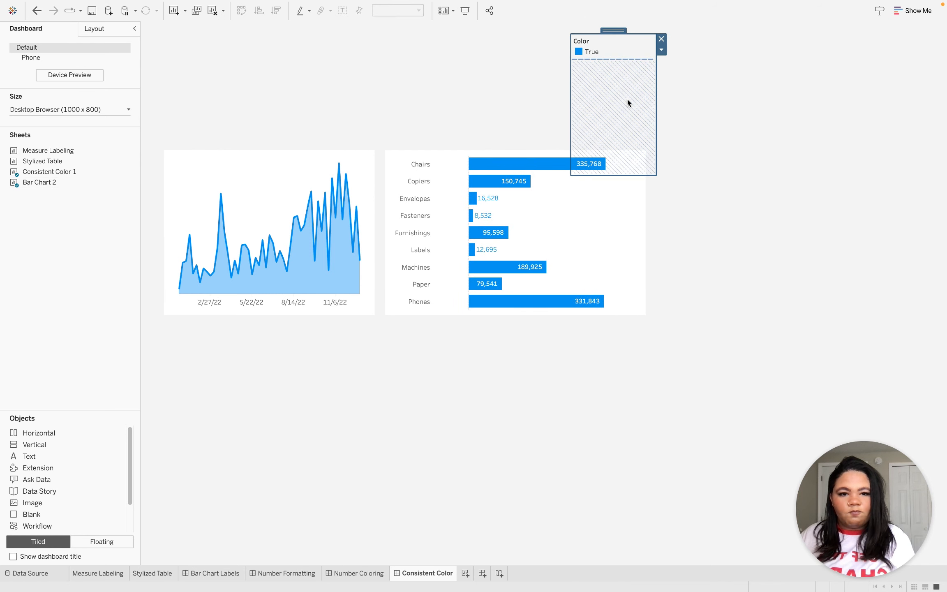
{"action": "left_click_drag", "start_coordinate": [631, 176], "coordinate": [614, 92]}
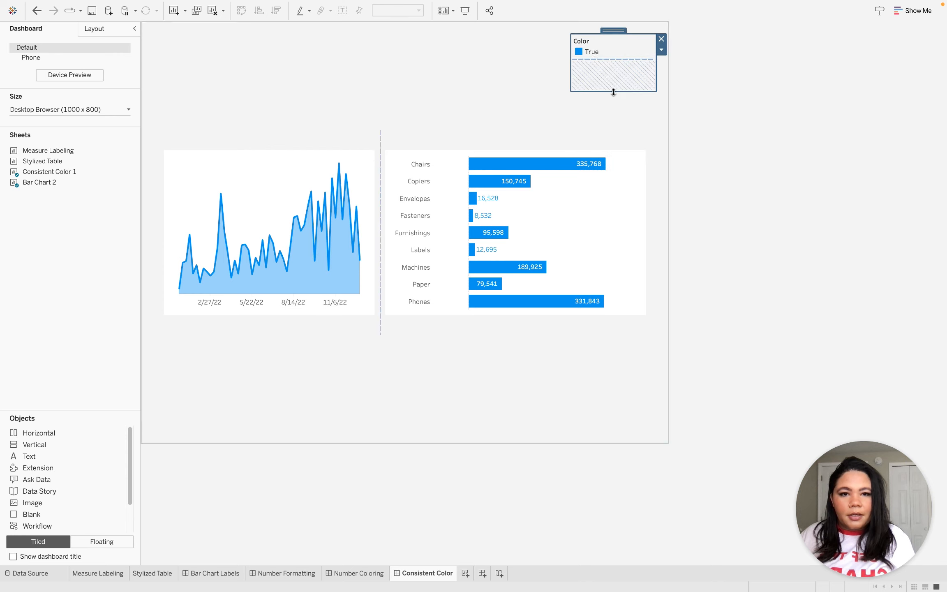
Assign the purple swatch of the Lightning Light palette to the True value of the Color field.
{"action": "double_click", "coordinate": [580, 55]}
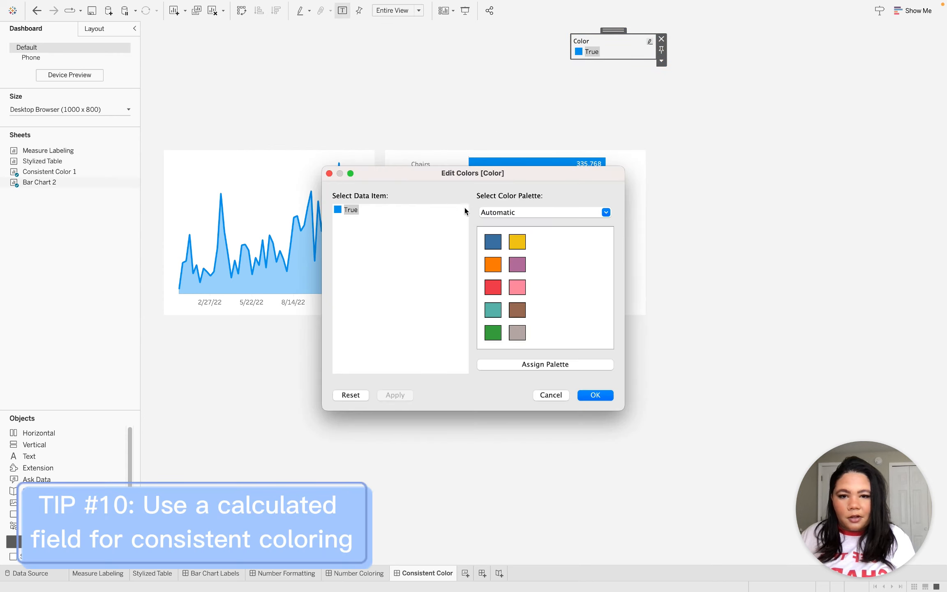
{"action": "left_click", "coordinate": [514, 210]}
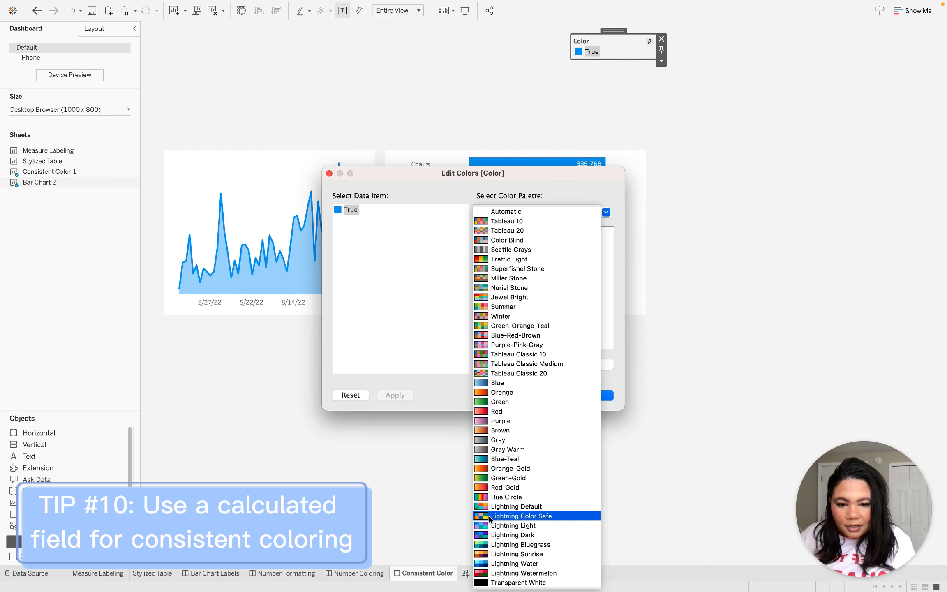
{"action": "left_click", "coordinate": [513, 526]}
{"action": "left_click", "coordinate": [496, 287]}
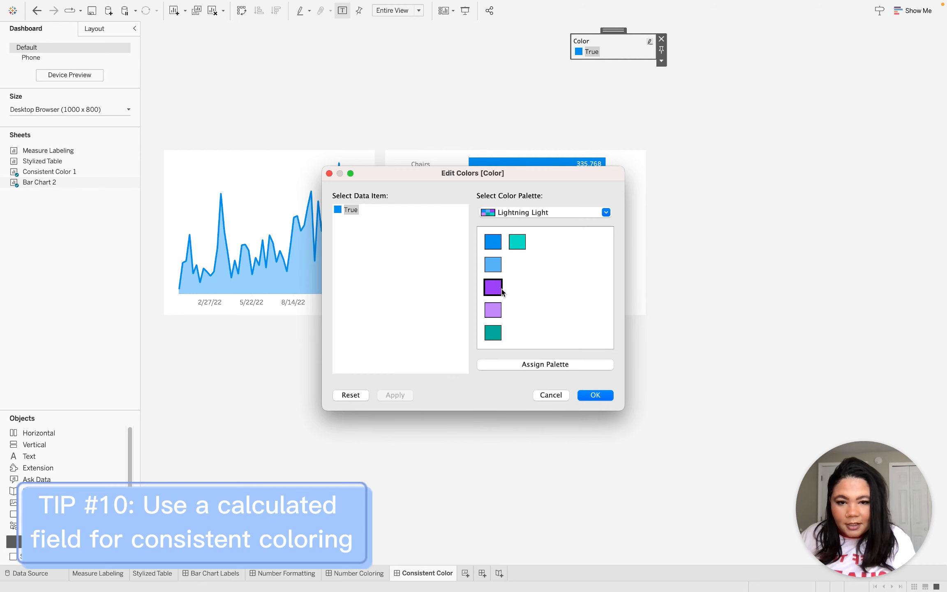
{"action": "left_click", "coordinate": [595, 395]}
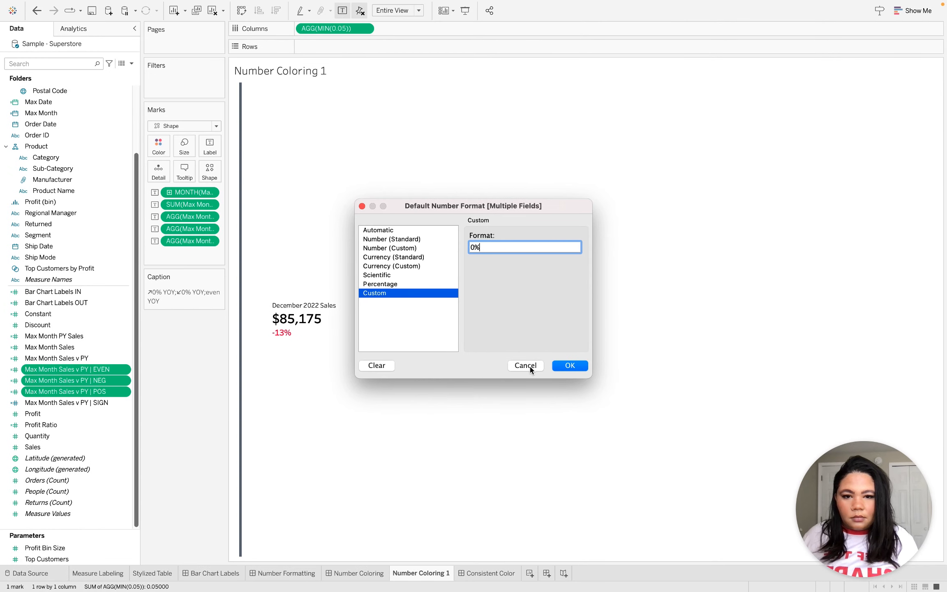
Open the caption of the Number Coloring 1 sheet for editing and select its whole number format text.
{"action": "left_click", "coordinate": [525, 365]}
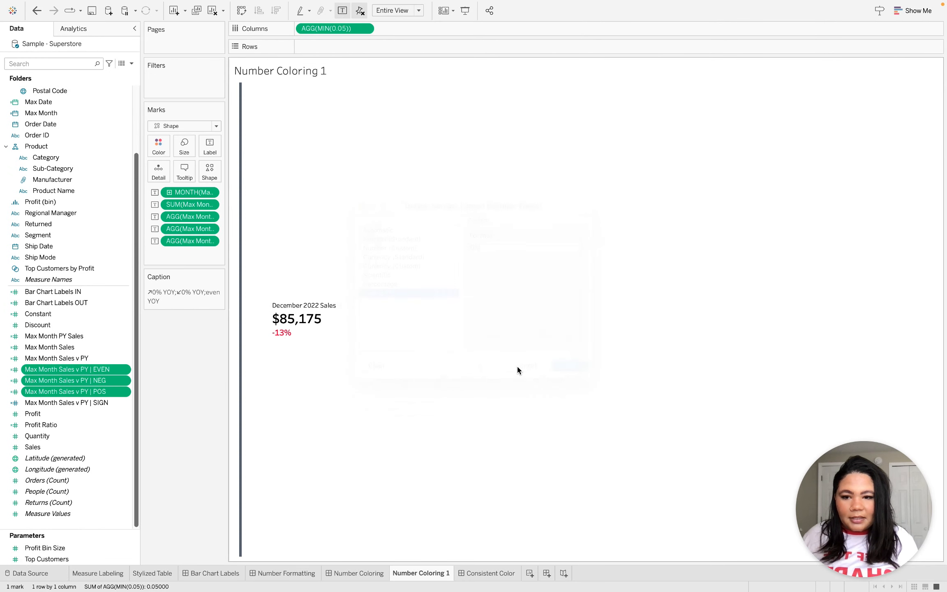
{"action": "right_click", "coordinate": [183, 299]}
{"action": "left_click", "coordinate": [213, 306]}
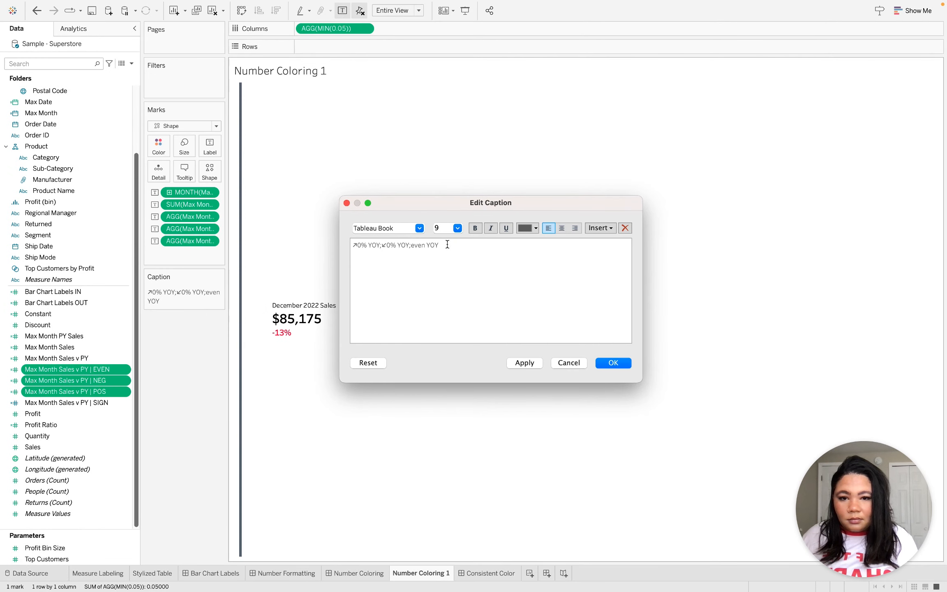
{"action": "left_click_drag", "start_coordinate": [453, 245], "coordinate": [325, 245]}
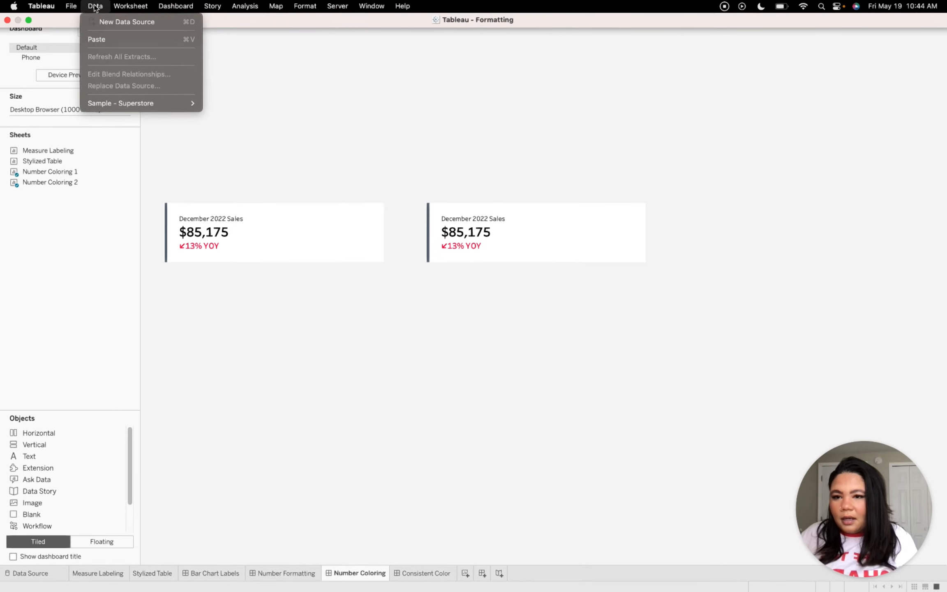
{"action": "mouse_move", "coordinate": [129, 8]}
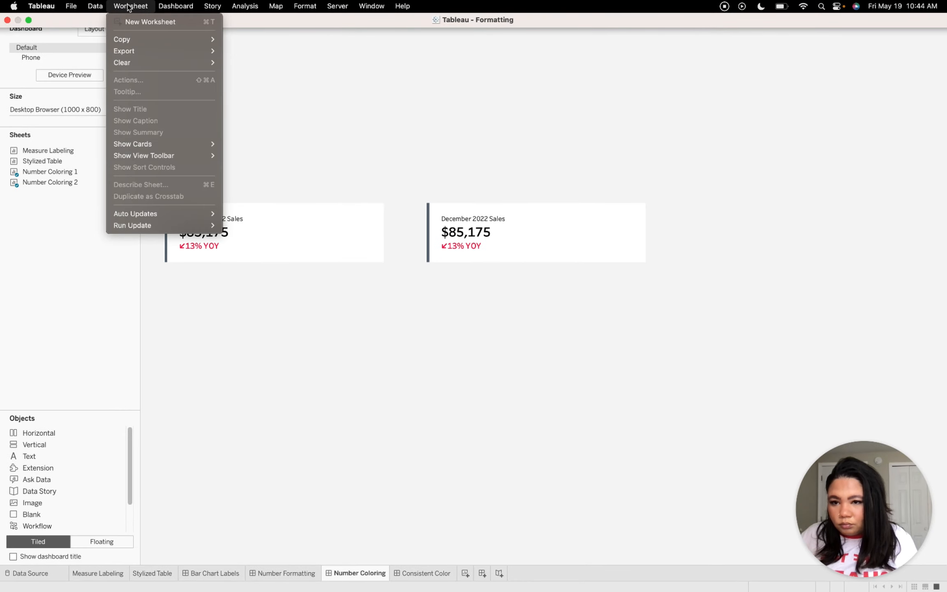
{"action": "mouse_move", "coordinate": [222, 6]}
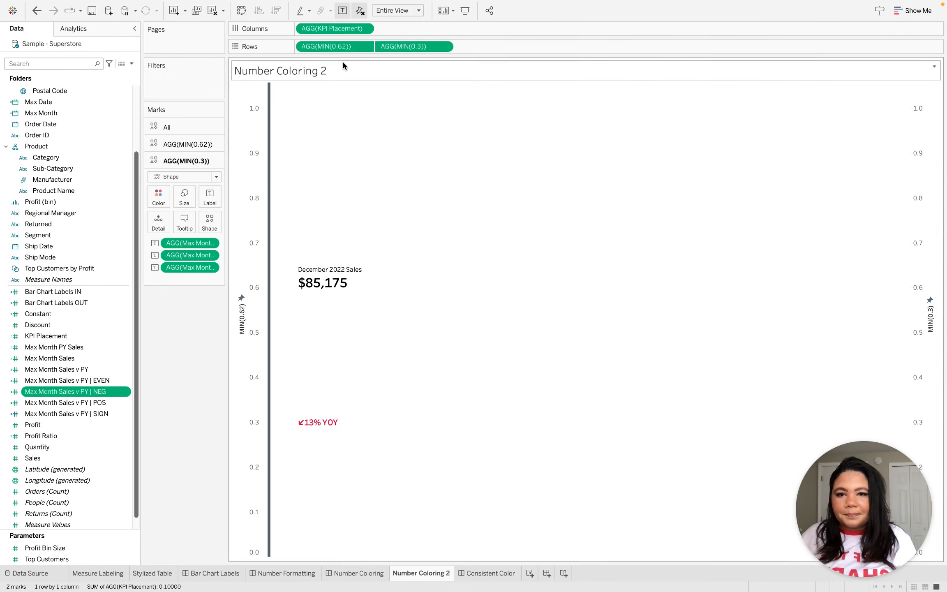
Try to hide the axis headers of the MIN(0.62) and MIN(0.3) row measures on the Number Coloring 2 sheet.
{"action": "right_click", "coordinate": [340, 45]}
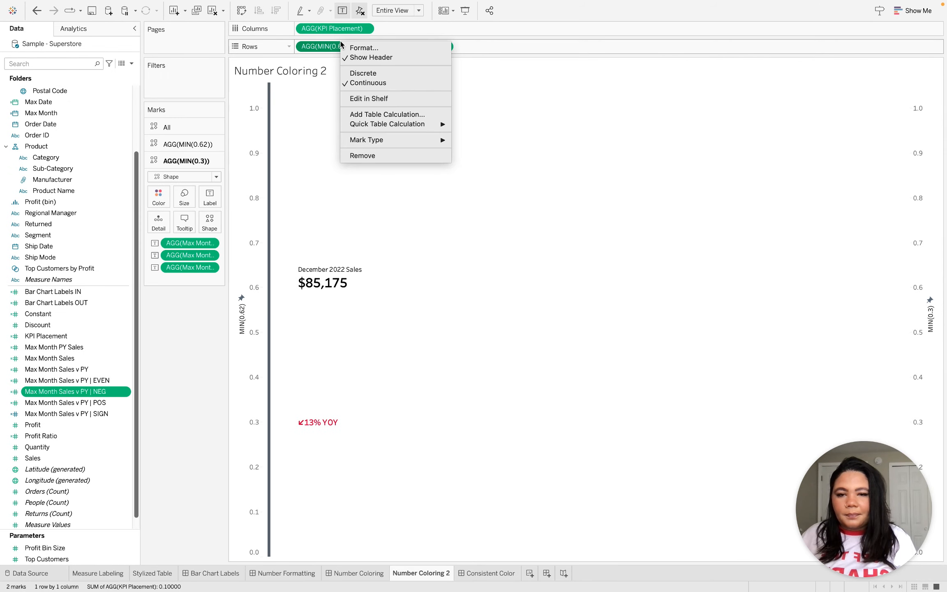
{"action": "left_click", "coordinate": [379, 60]}
{"action": "right_click", "coordinate": [396, 47]}
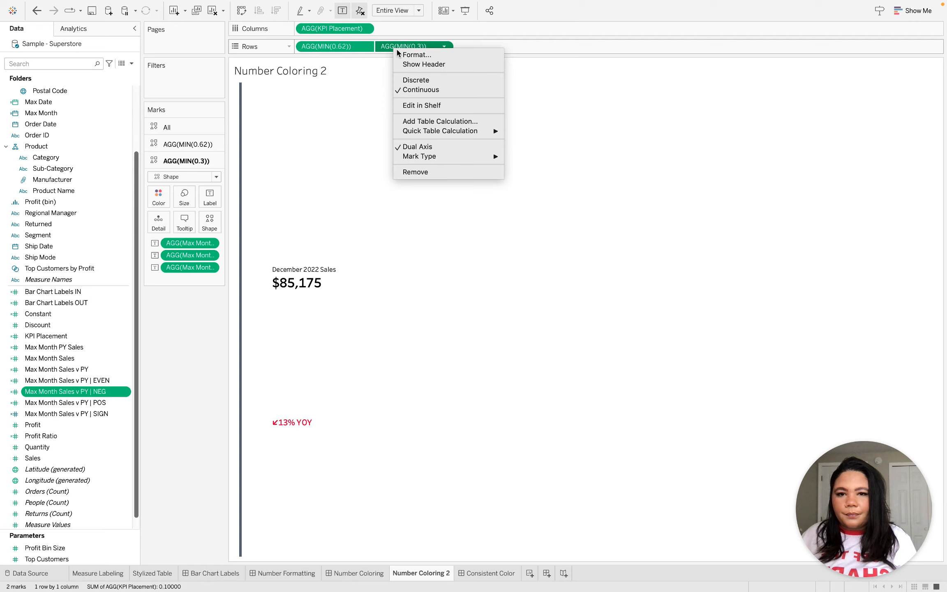
{"action": "left_click", "coordinate": [424, 64]}
{"action": "key", "text": "ctrl+z"}
{"action": "key", "text": "ctrl+z"}
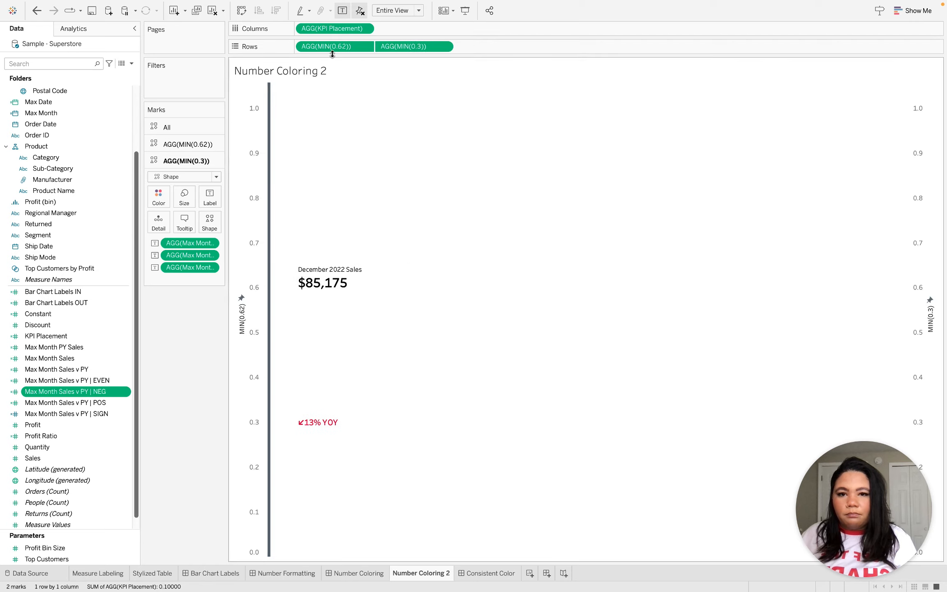
{"action": "right_click", "coordinate": [335, 47]}
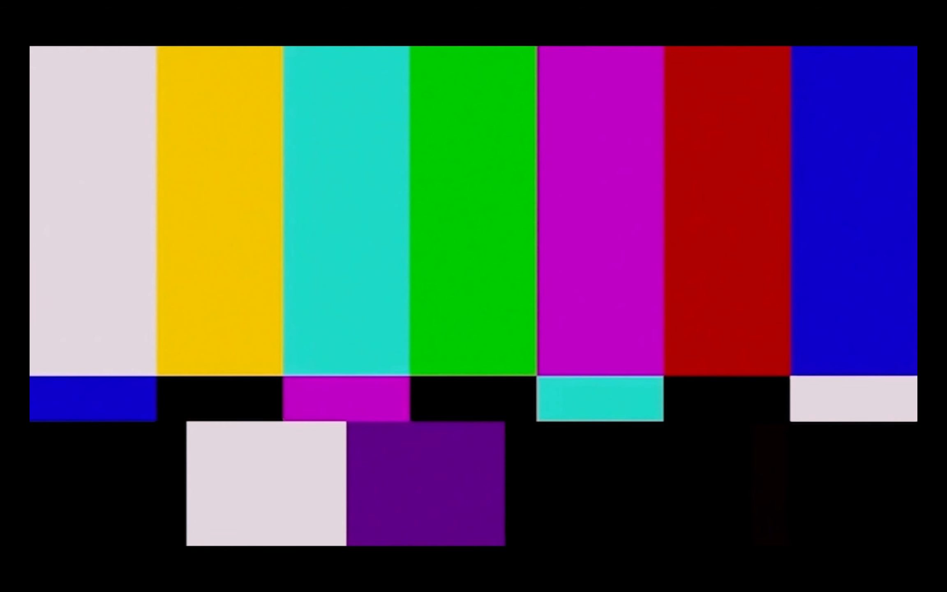